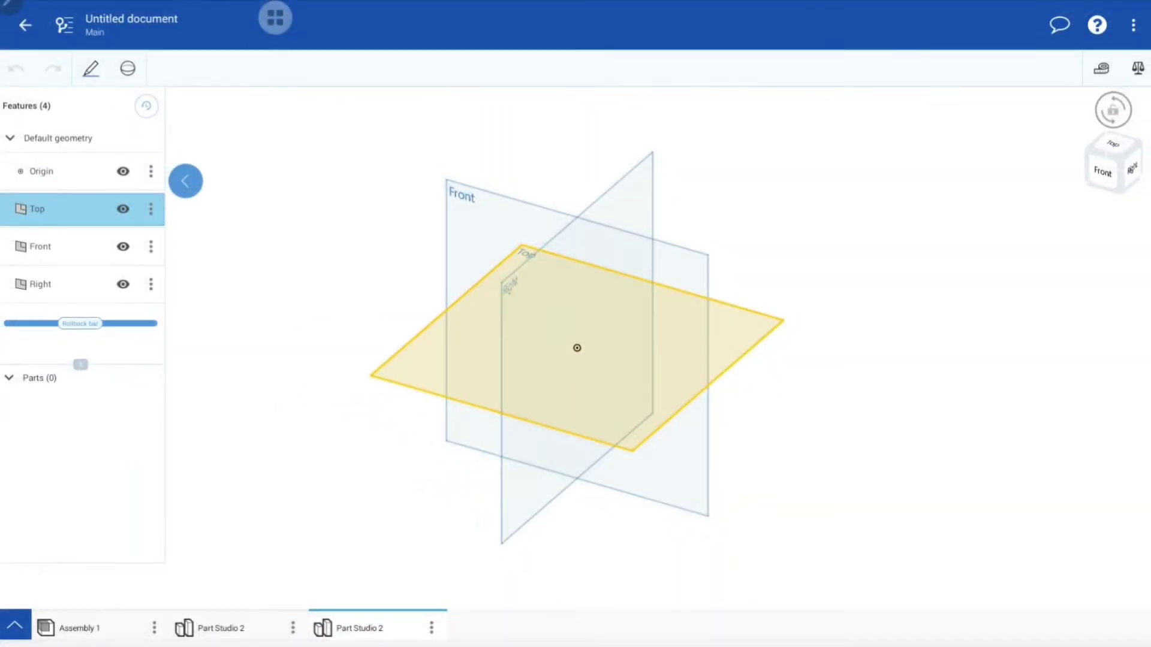
# Hide the Right and Front planes and draw an origin-centred ellipse in a Top-plane sketch.
pyautogui.click(123, 284)
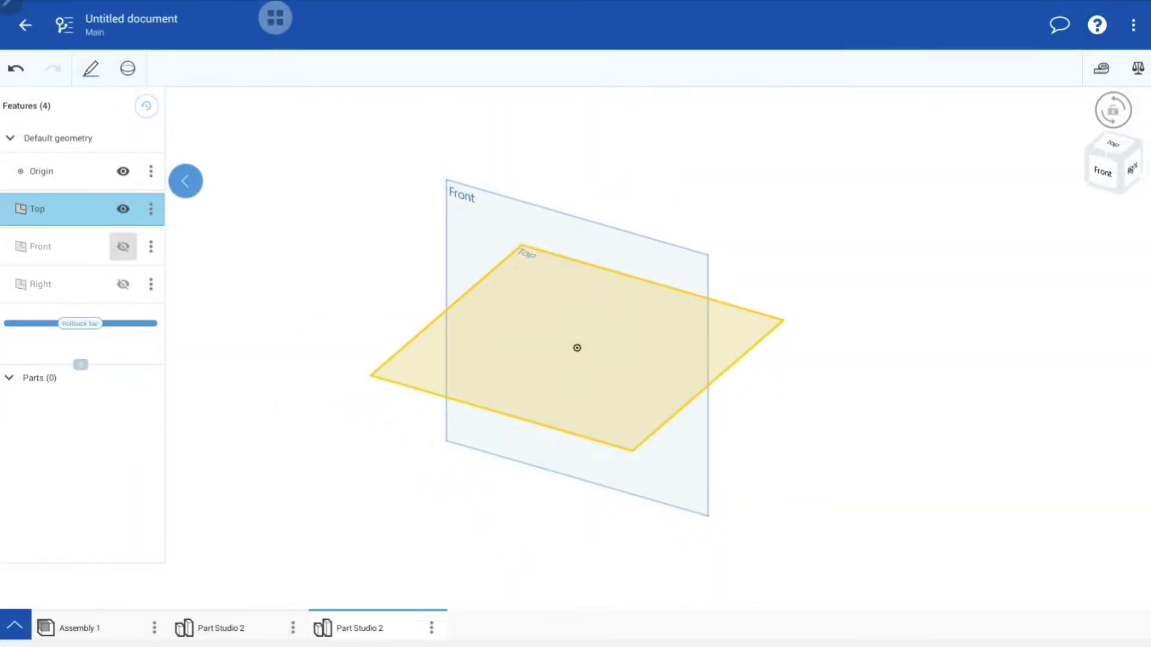
pyautogui.click(123, 247)
pyautogui.click(1112, 109)
pyautogui.click(1026, 182)
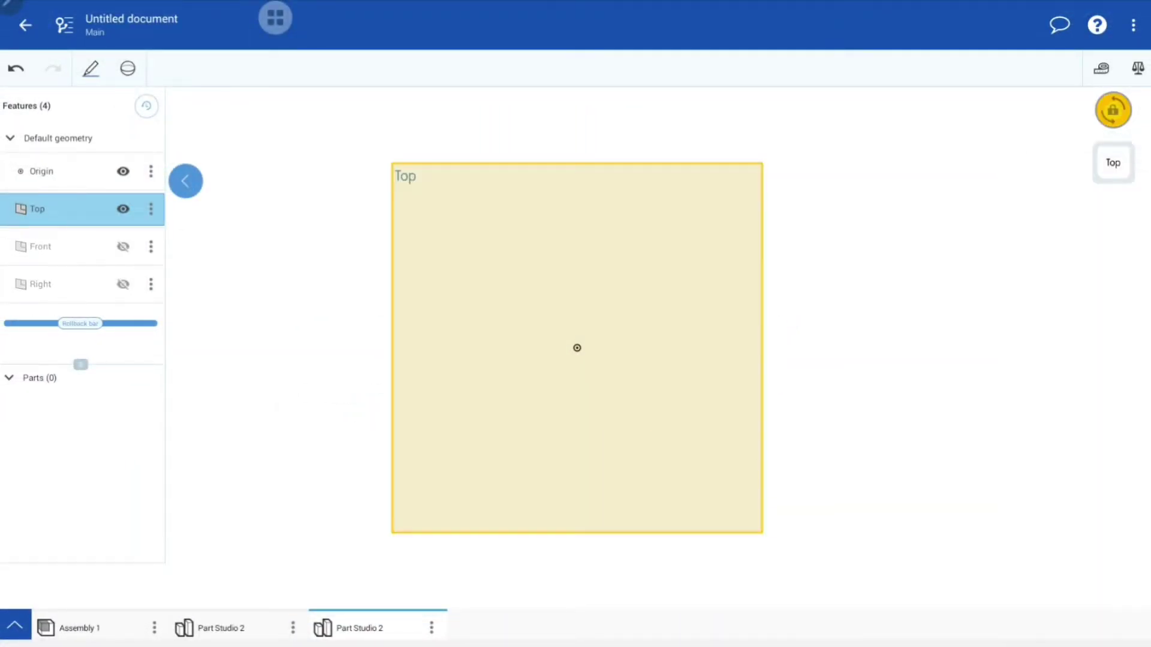
pyautogui.click(91, 68)
pyautogui.click(25, 149)
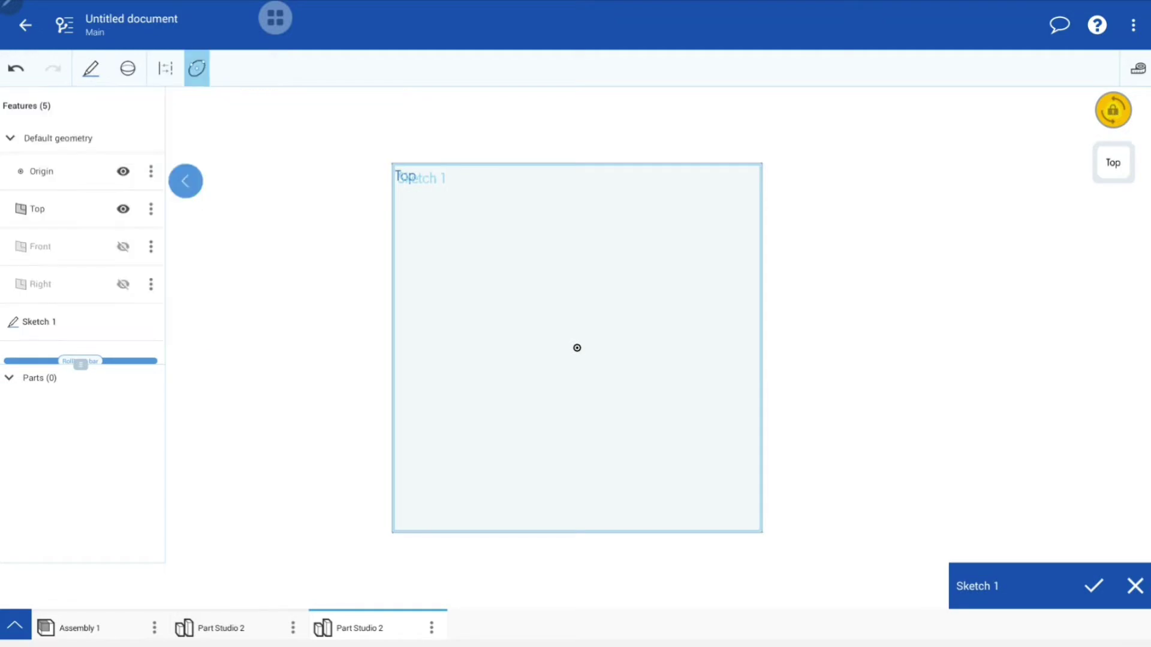
pyautogui.click(577, 347)
pyautogui.click(904, 347)
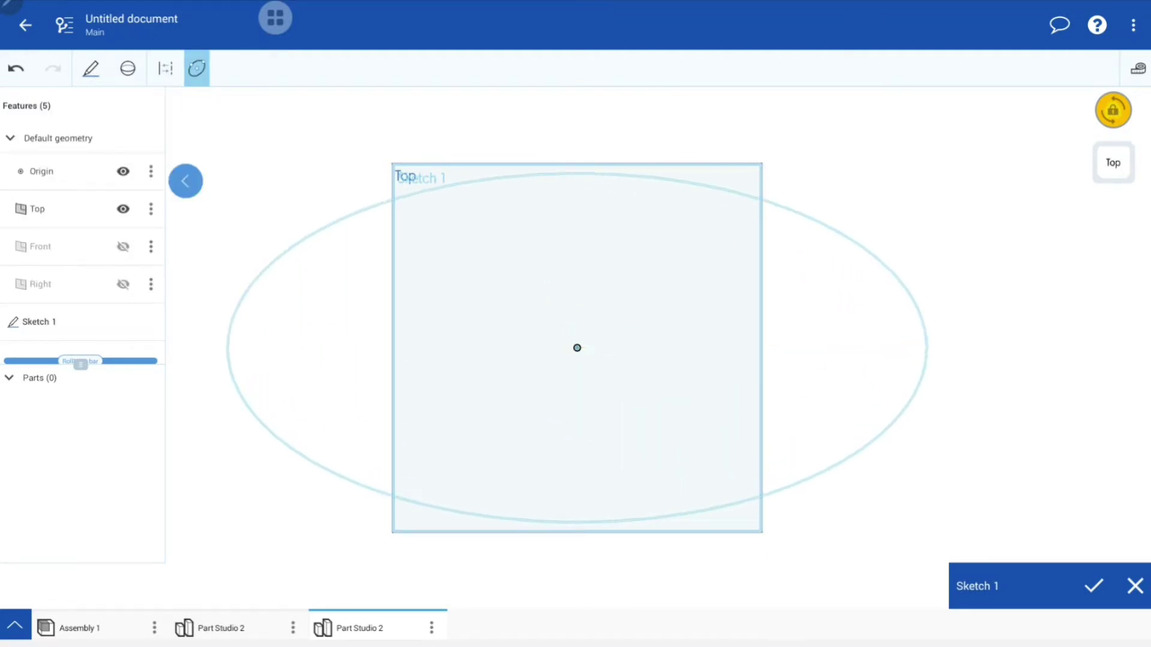
pyautogui.click(579, 531)
# Dimension the ellipse to 350 height and 500 width.
pyautogui.click(91, 68)
pyautogui.click(25, 102)
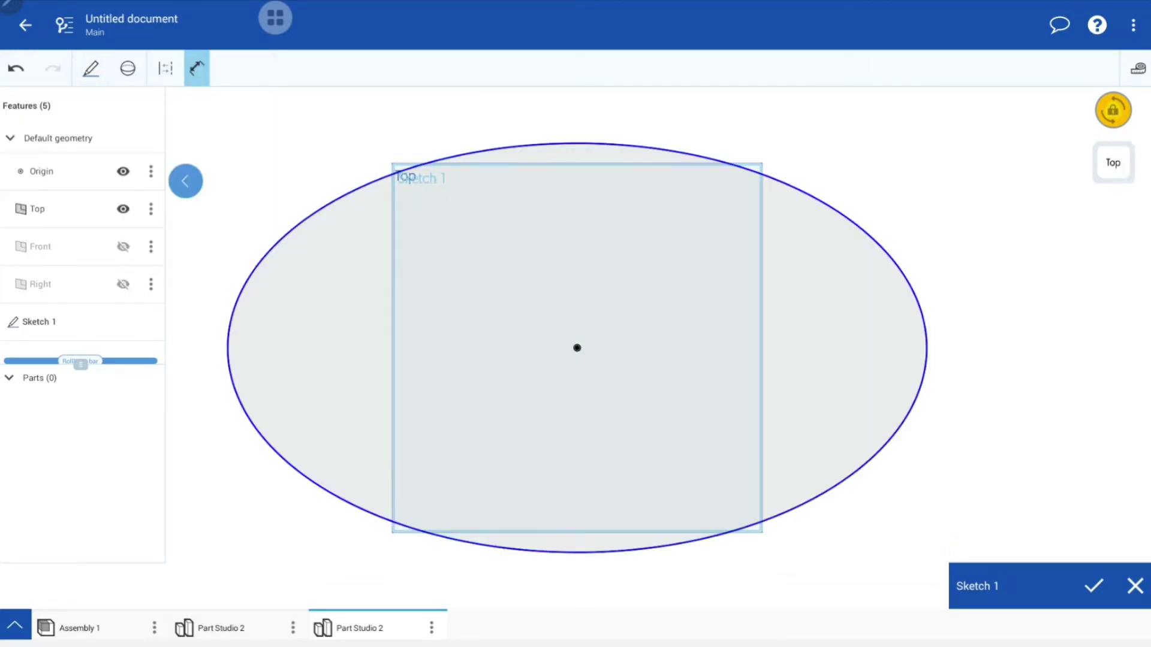
pyautogui.click(1021, 348)
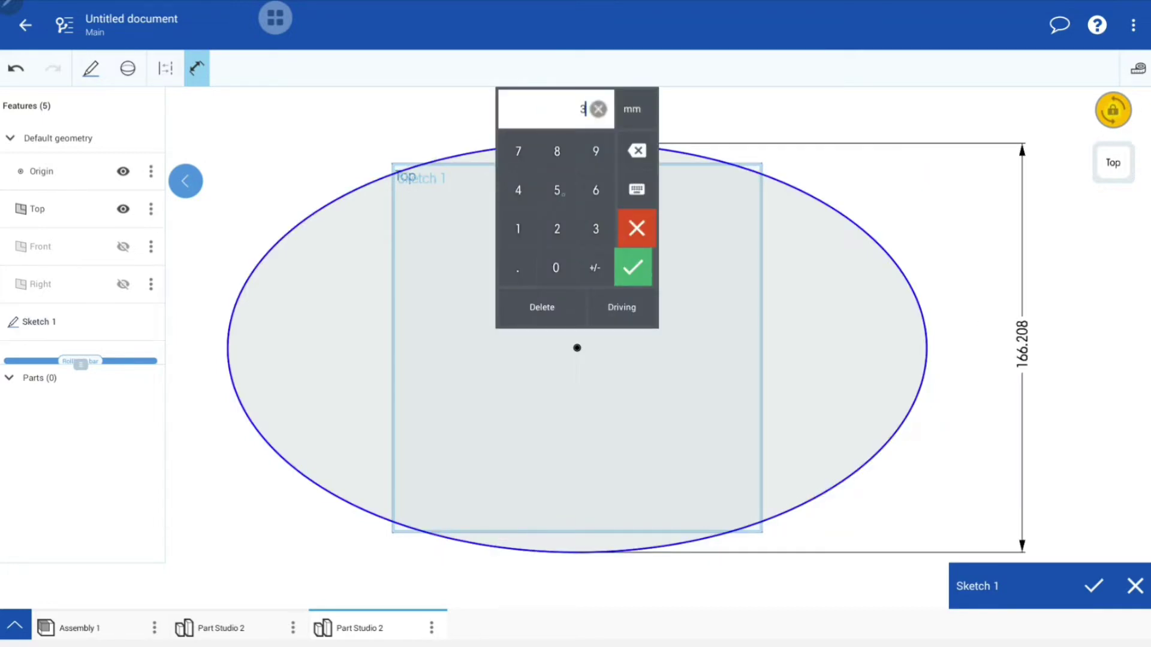
pyautogui.click(632, 268)
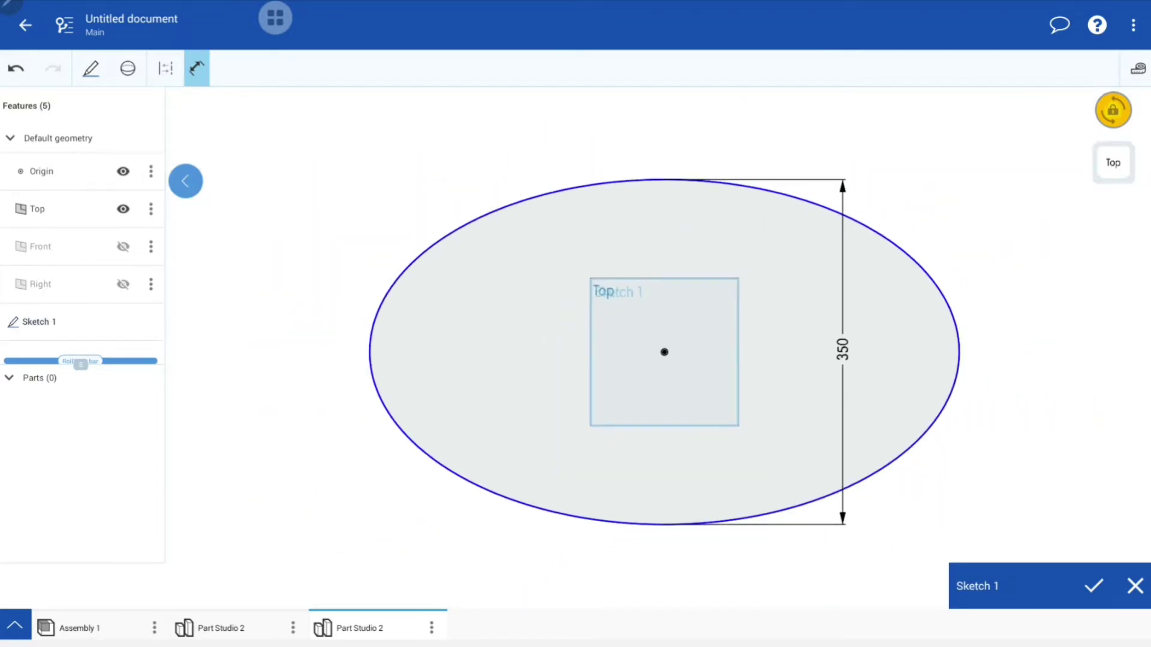
pyautogui.click(664, 180)
pyautogui.click(659, 139)
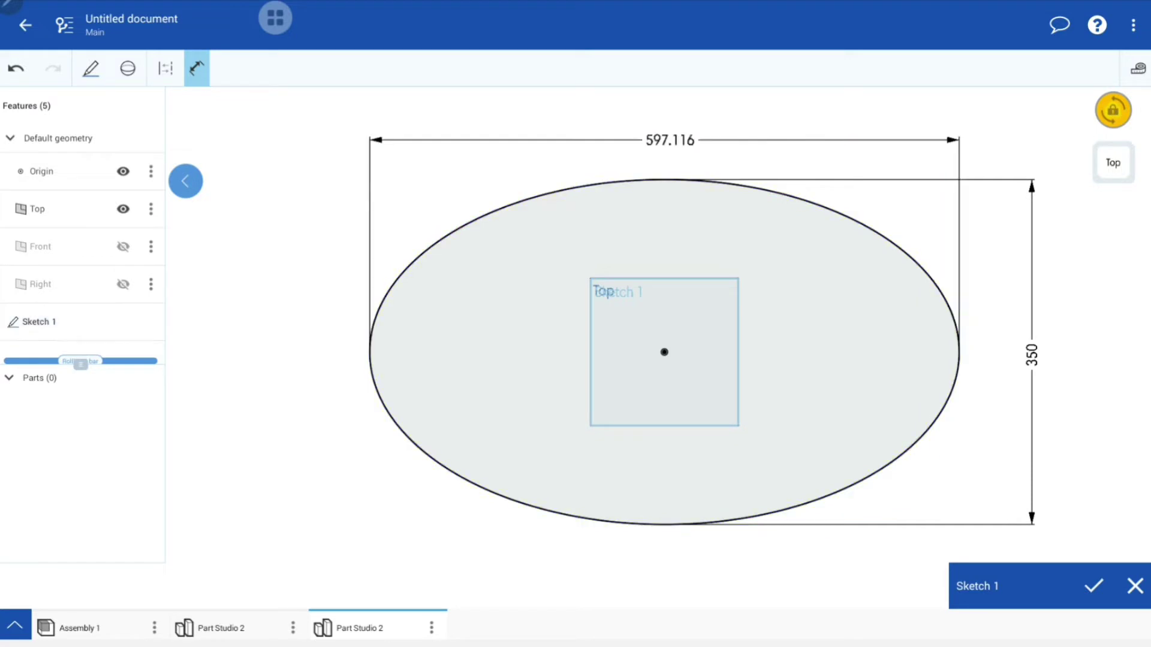
pyautogui.write('500')
pyautogui.click(632, 268)
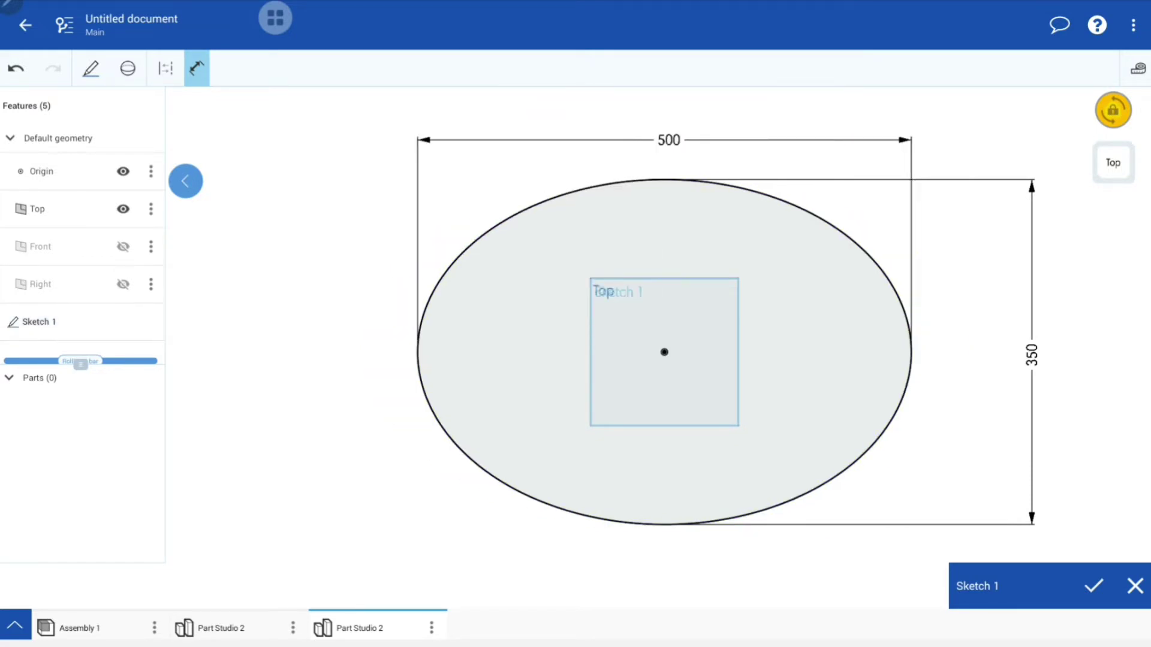
# Add a construction line along the ellipse's long axis and close Sketch 1.
pyautogui.click(91, 68)
pyautogui.press('l')
pyautogui.moveTo(417, 352); pyautogui.dragTo(912, 352)
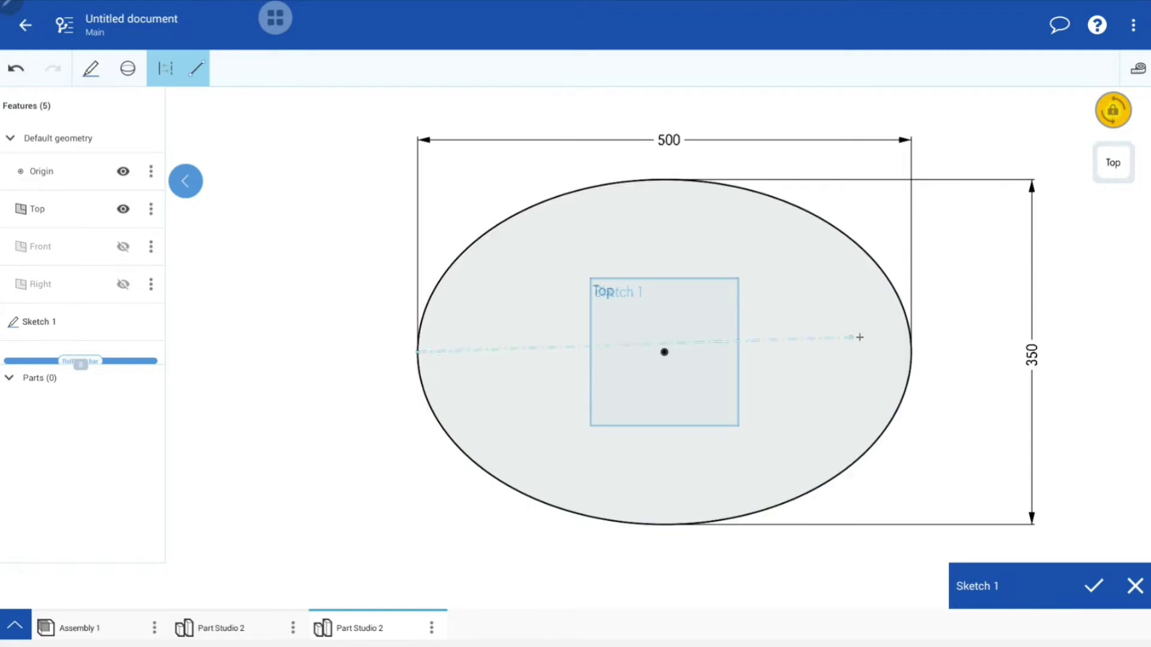
pyautogui.scroll(2, 664, 353)
pyautogui.scroll(1, 623, 366)
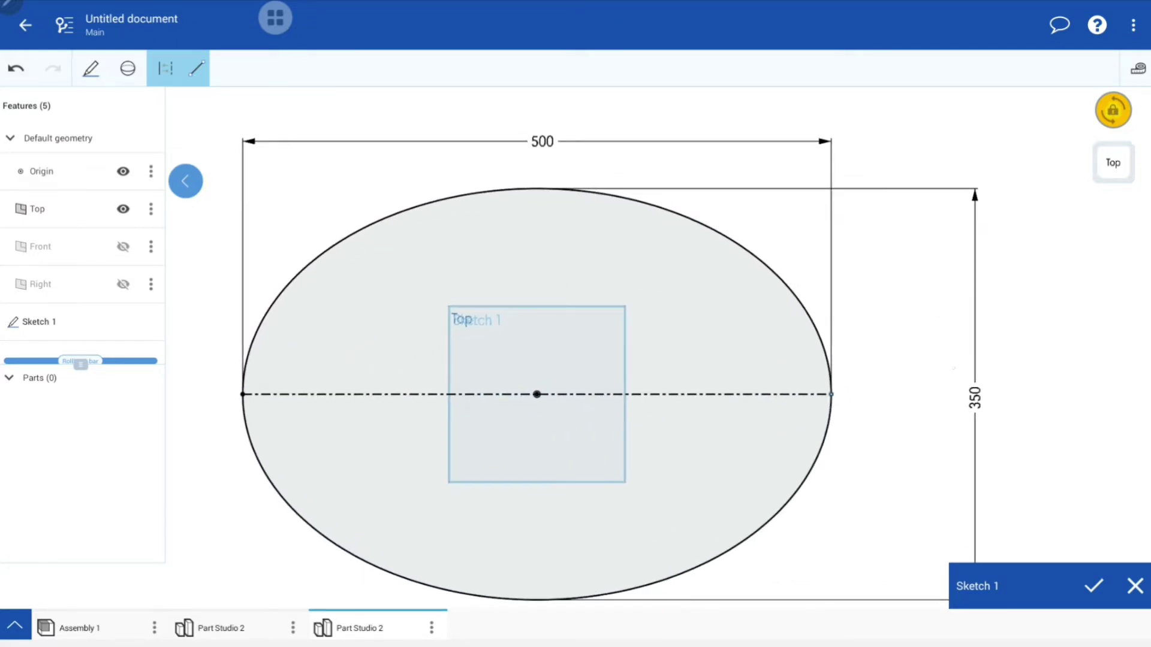
pyautogui.click(16, 68)
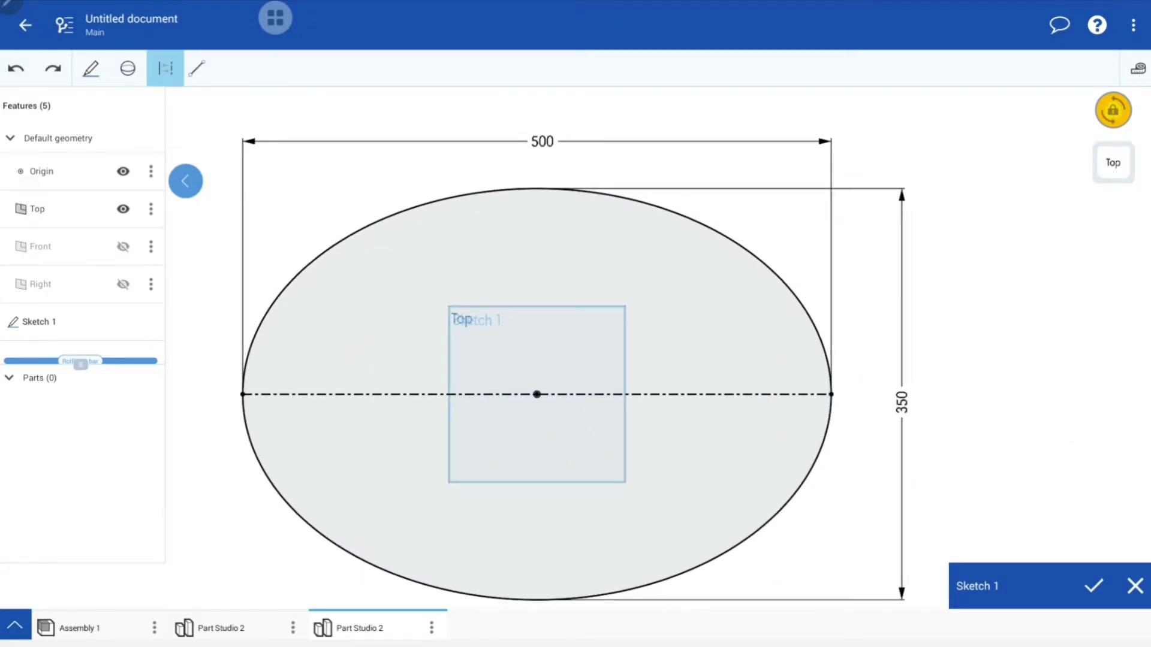
pyautogui.click(1093, 585)
pyautogui.moveTo(539, 449); pyautogui.dragTo(539, 300)
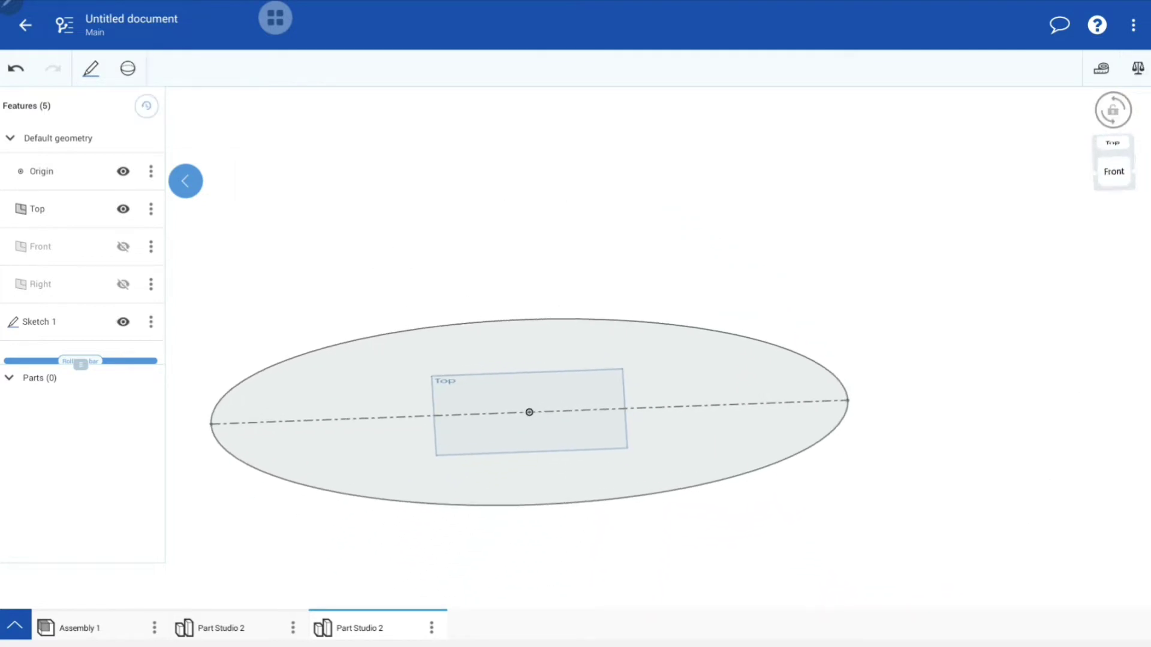
# Hide the Top plane and start a Front-plane sketch that projects the Sketch 1 axis line.
pyautogui.click(123, 209)
pyautogui.click(40, 247)
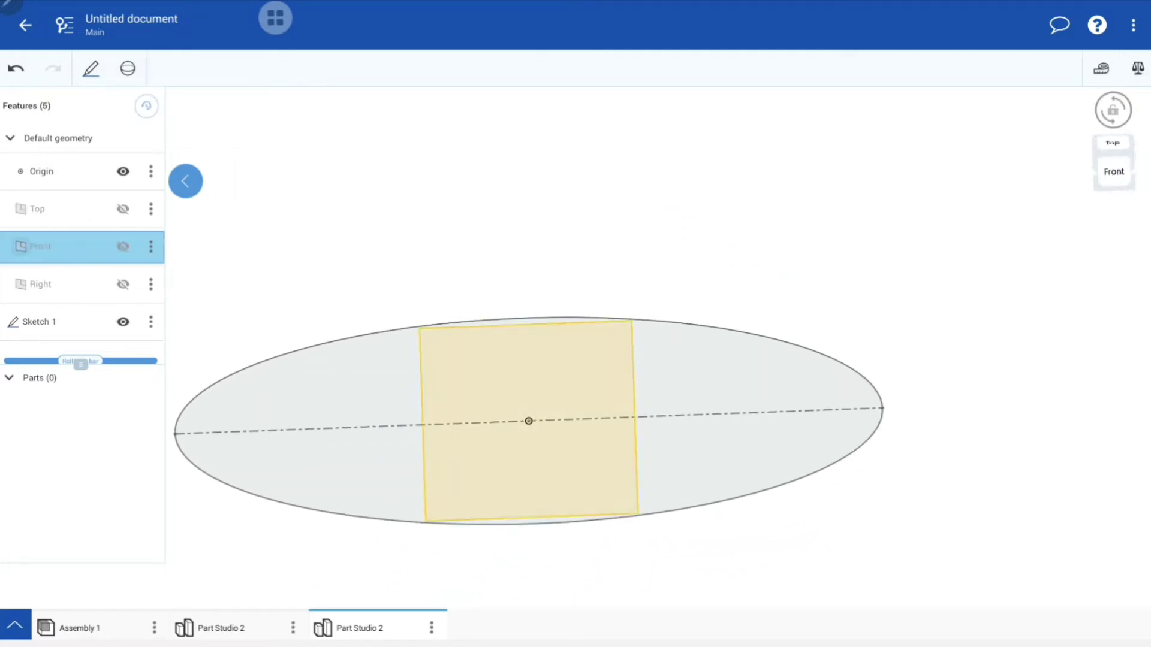
pyautogui.moveTo(659, 419); pyautogui.dragTo(491, 408)
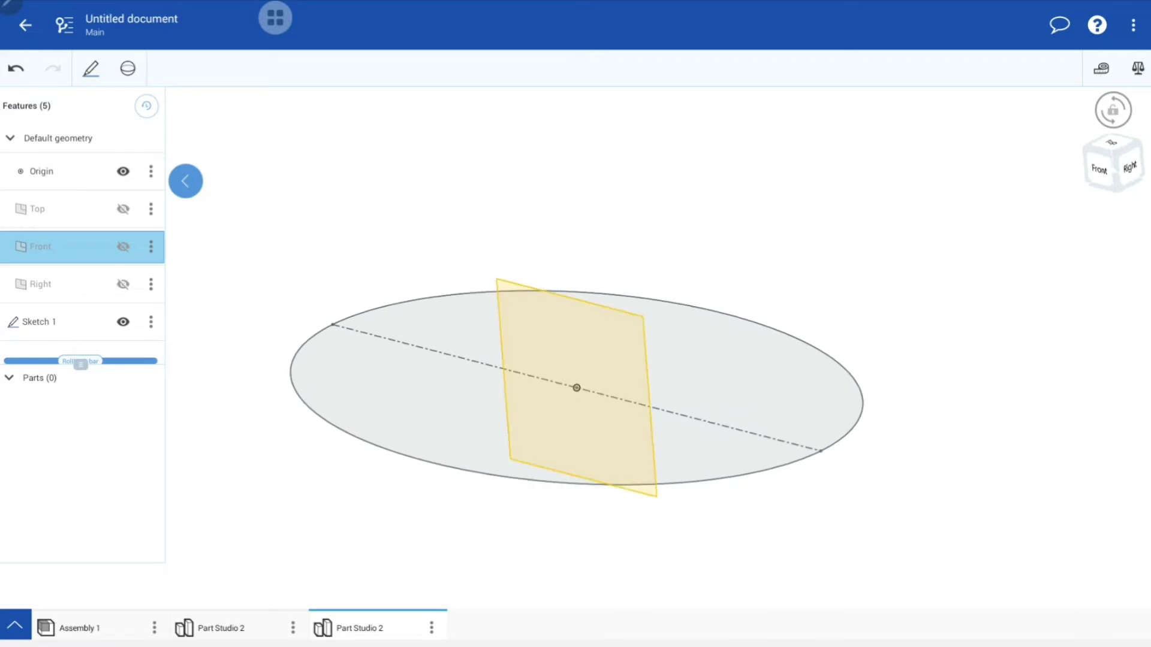
pyautogui.click(90, 67)
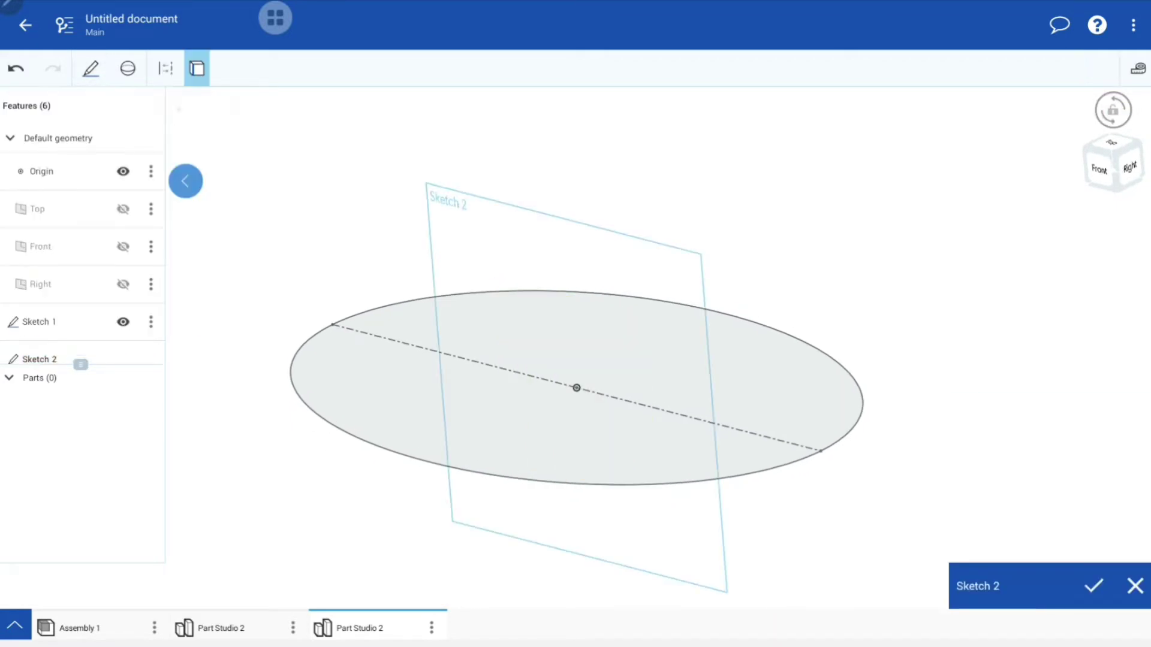
pyautogui.click(510, 370)
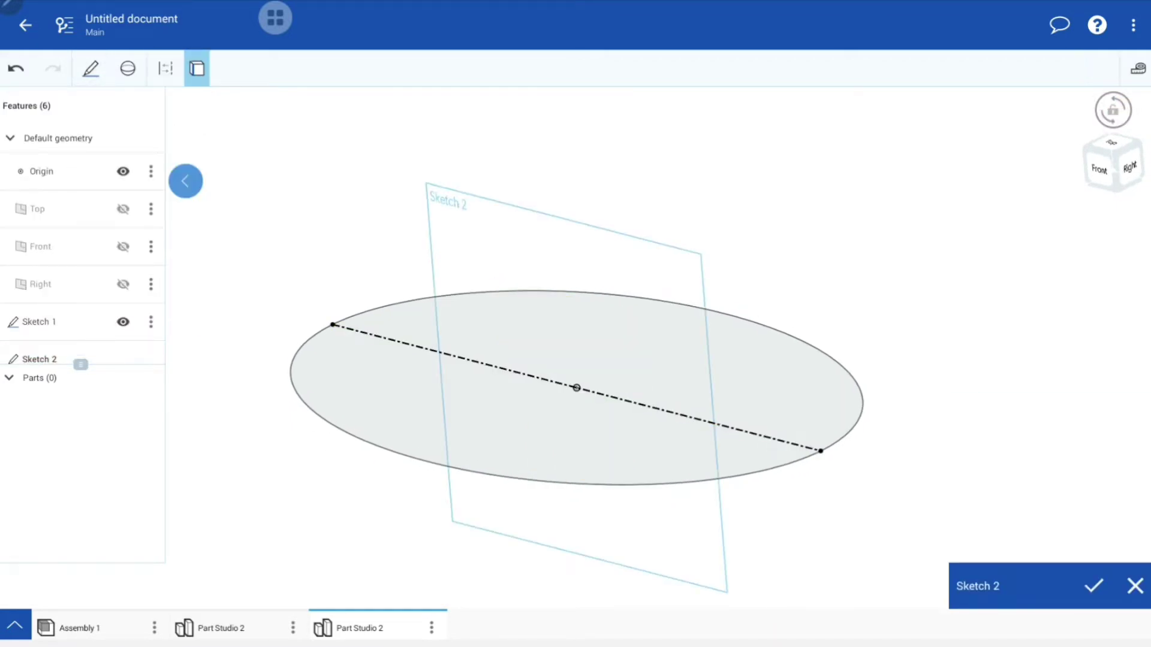
pyautogui.click(90, 68)
# In Front view, draw three lines forming a flared trapezoid above the axis.
pyautogui.click(25, 105)
pyautogui.click(1113, 110)
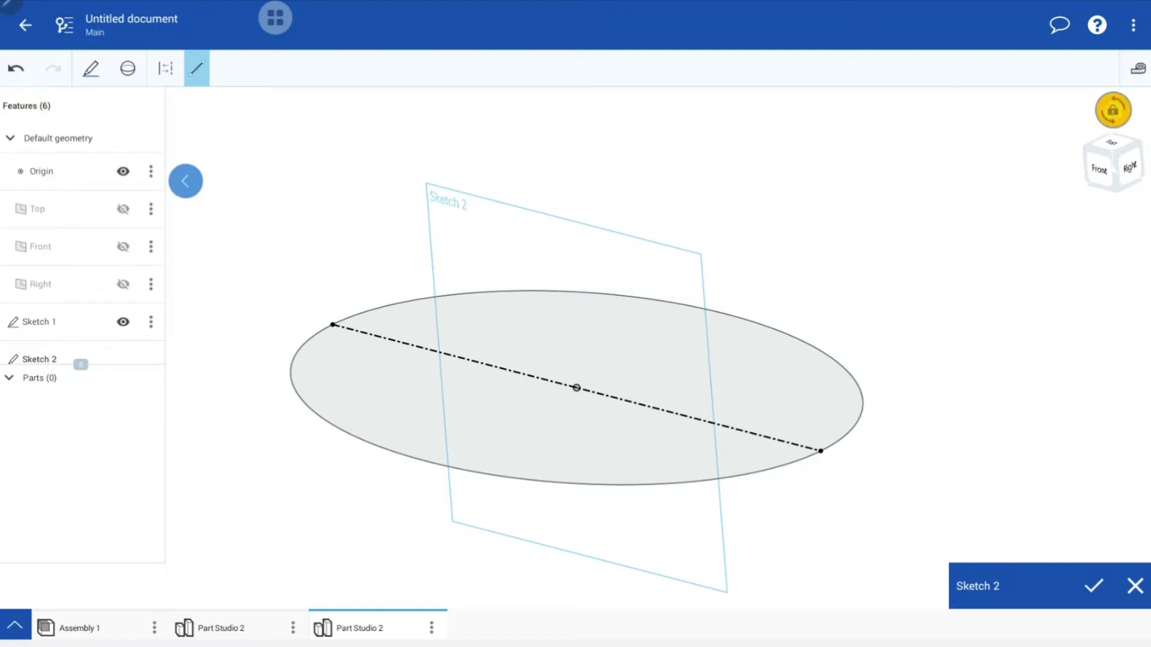
pyautogui.click(1133, 162)
pyautogui.click(1029, 256)
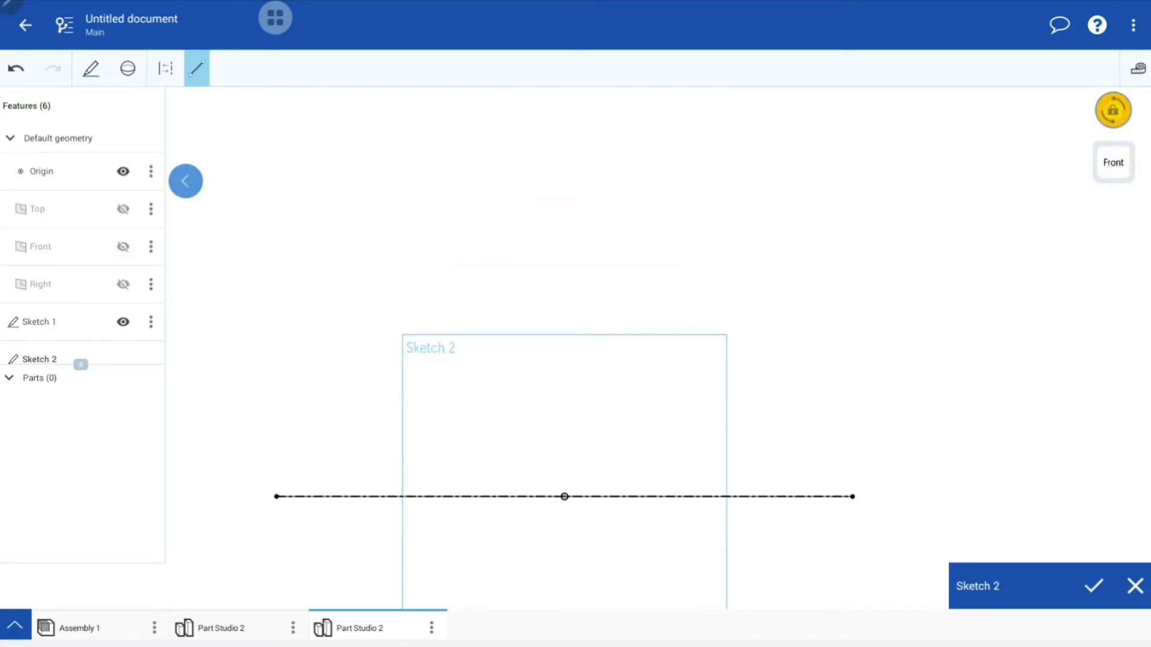
pyautogui.moveTo(851, 497); pyautogui.dragTo(967, 188)
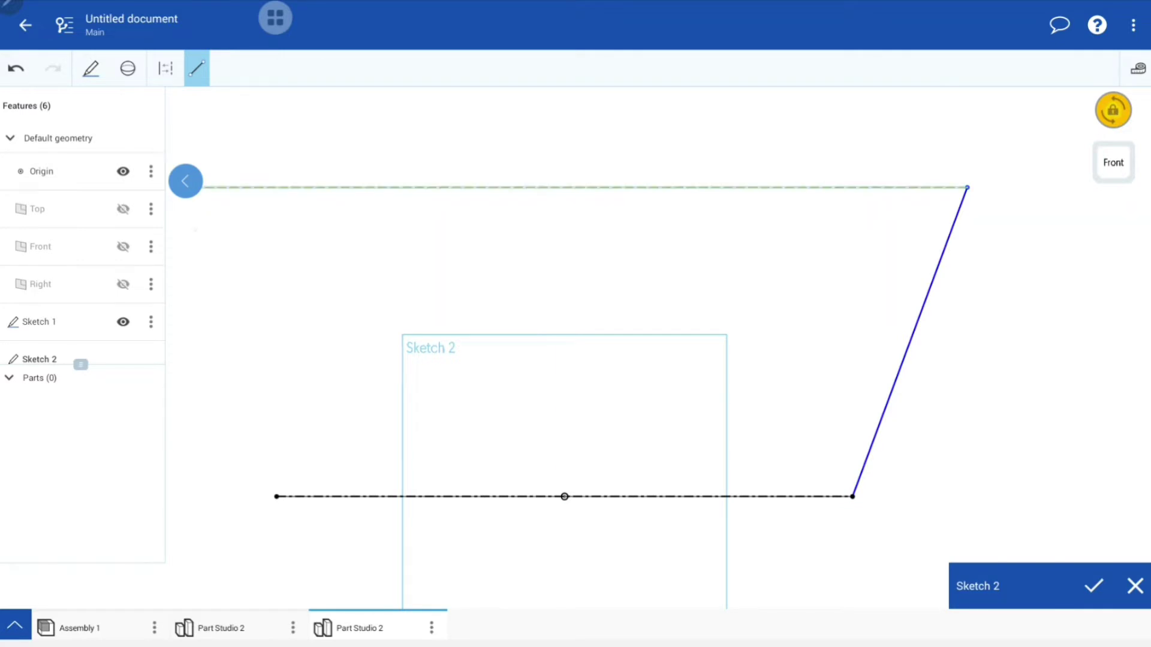
pyautogui.click(199, 188)
pyautogui.click(276, 496)
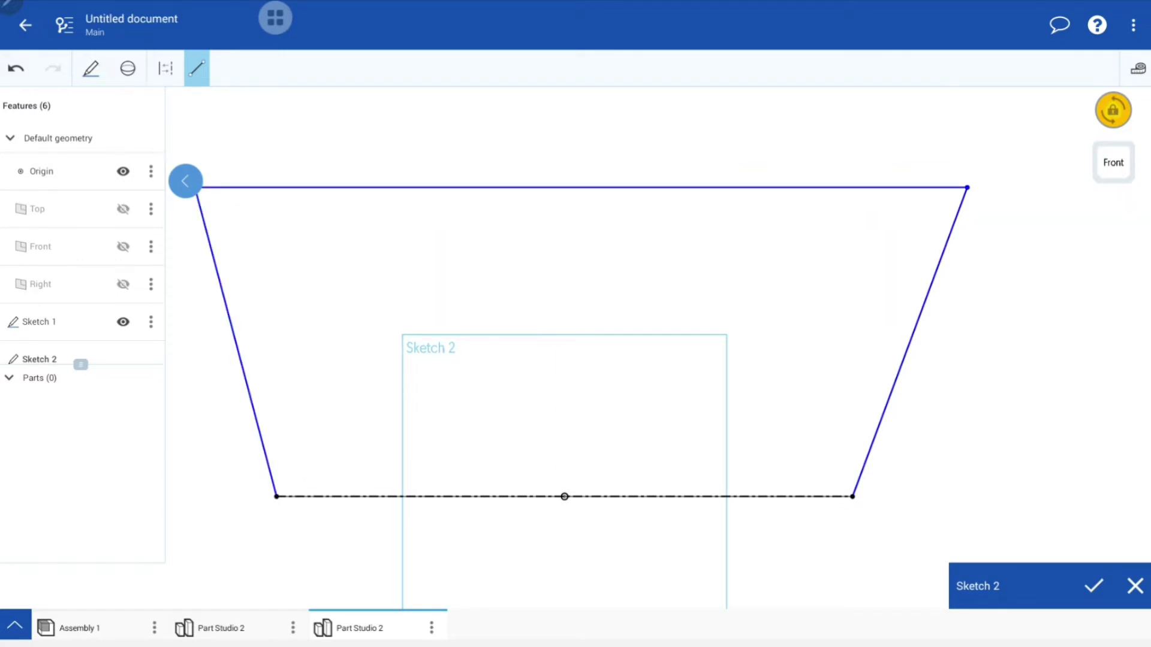
pyautogui.click(196, 67)
pyautogui.click(133, 123)
# Dimension the trapezoid's side angle to 100° and its height to 450.
pyautogui.click(734, 497)
pyautogui.click(891, 384)
pyautogui.click(779, 402)
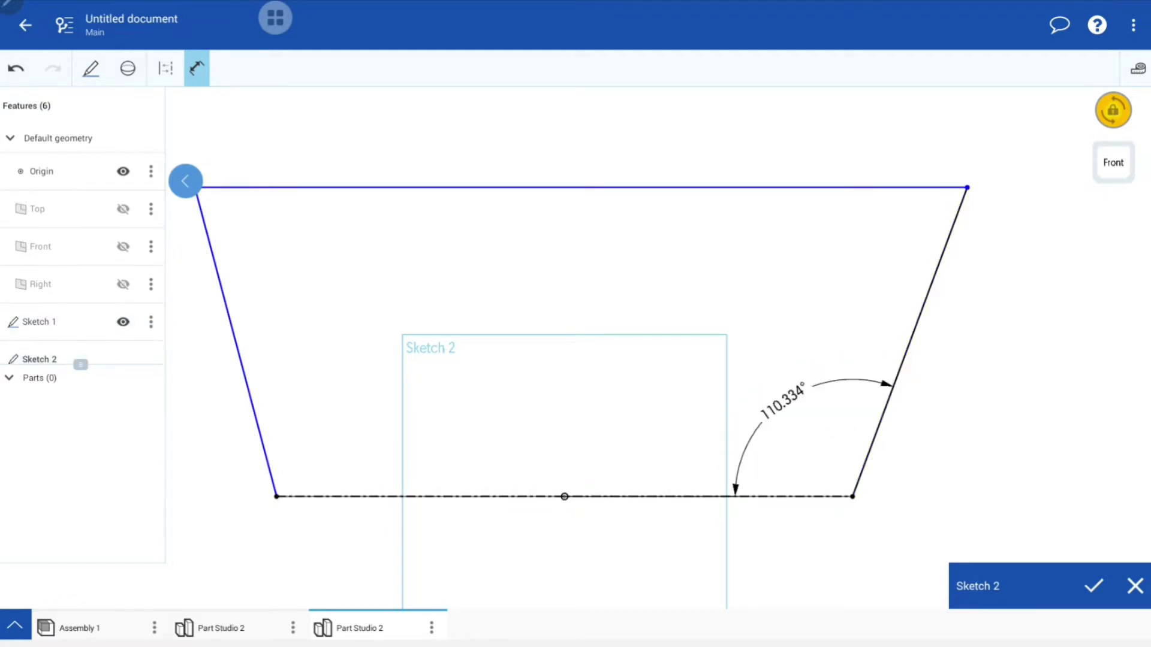
pyautogui.write('100')
pyautogui.press('Return')
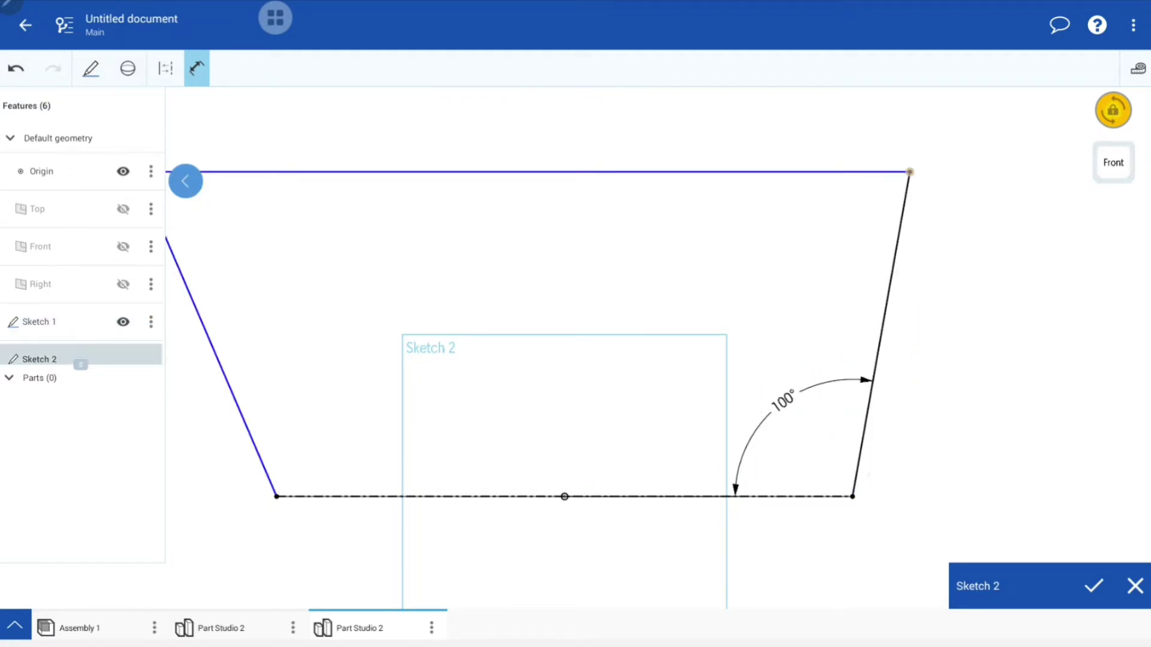
pyautogui.click(984, 347)
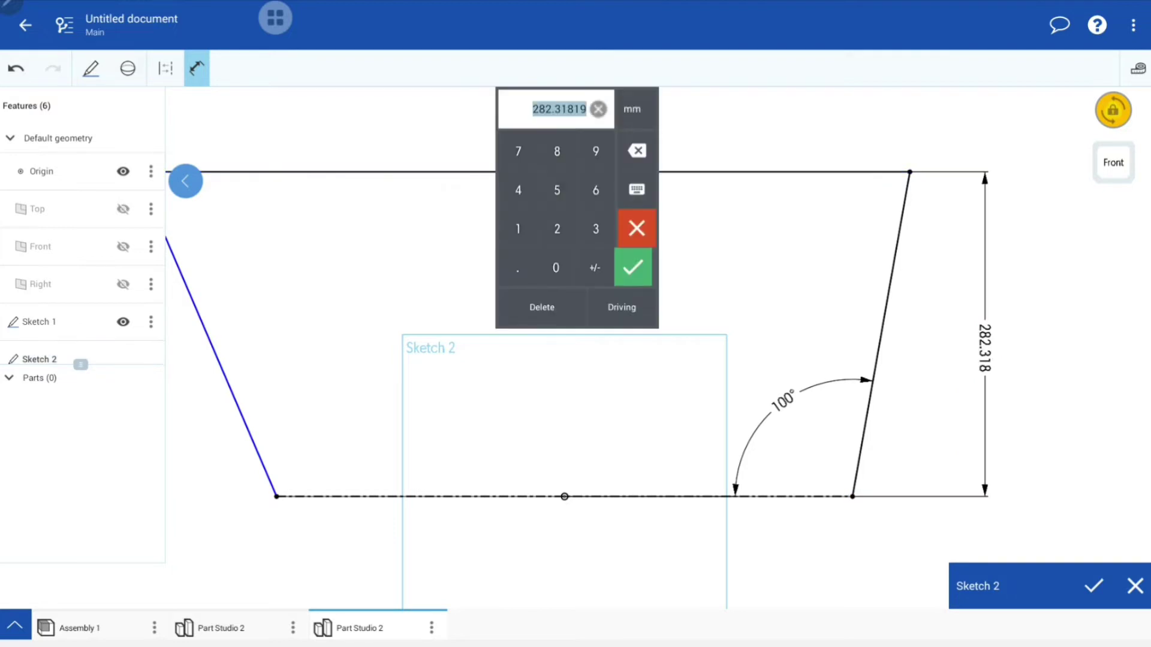
pyautogui.write('450')
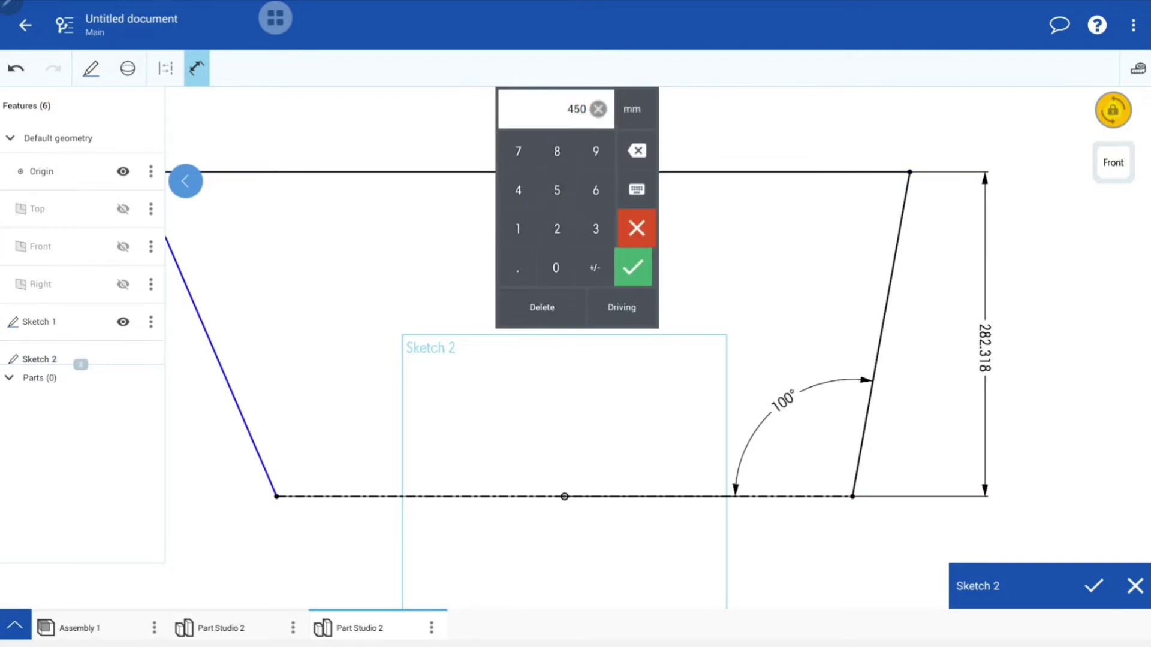
pyautogui.press('Return')
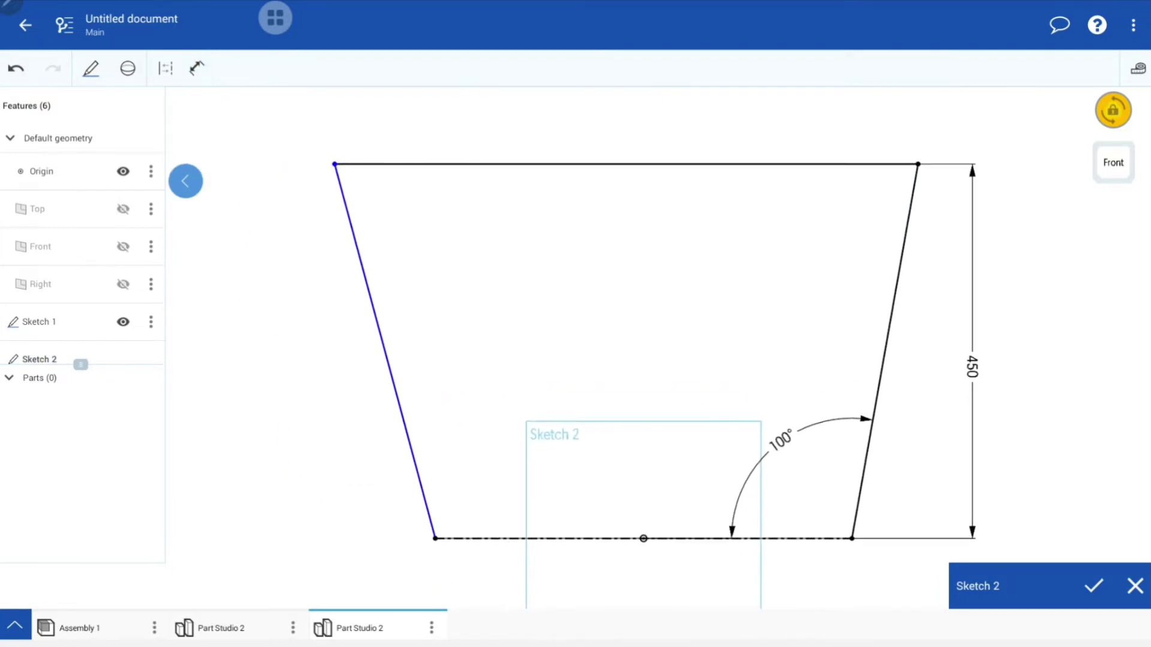
# Constrain the two slanted sides to equal length.
pyautogui.click(884, 351)
pyautogui.click(385, 350)
pyautogui.click(90, 68)
pyautogui.scroll(-1, 136, 239)
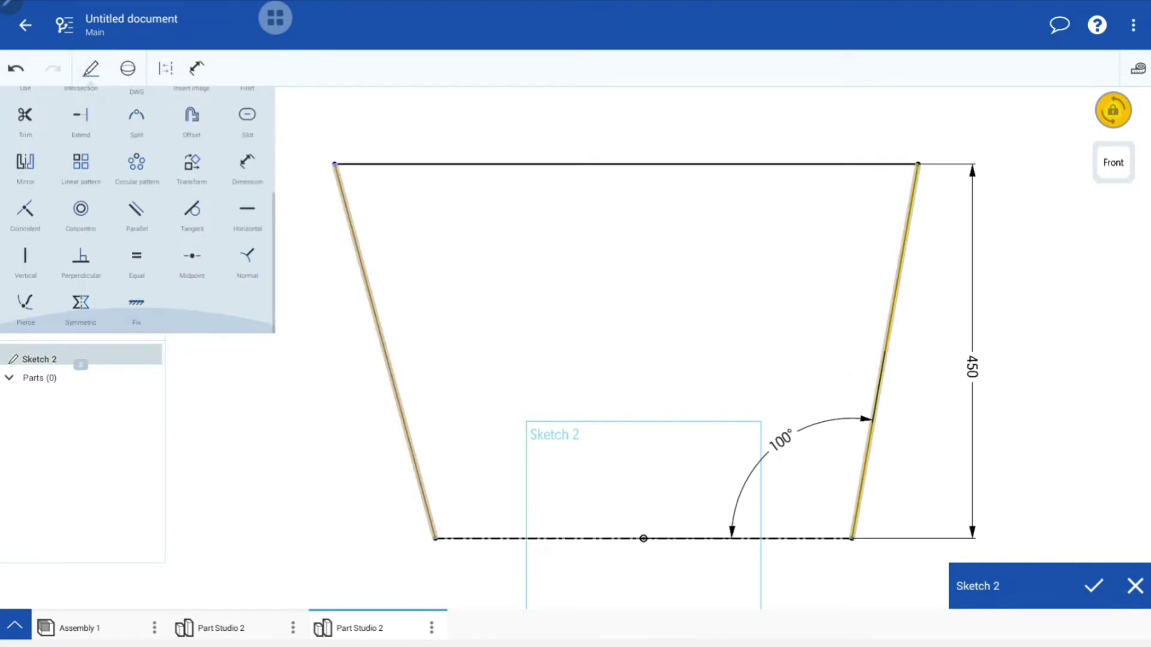
pyautogui.click(136, 256)
pyautogui.scroll(3, 137, 210)
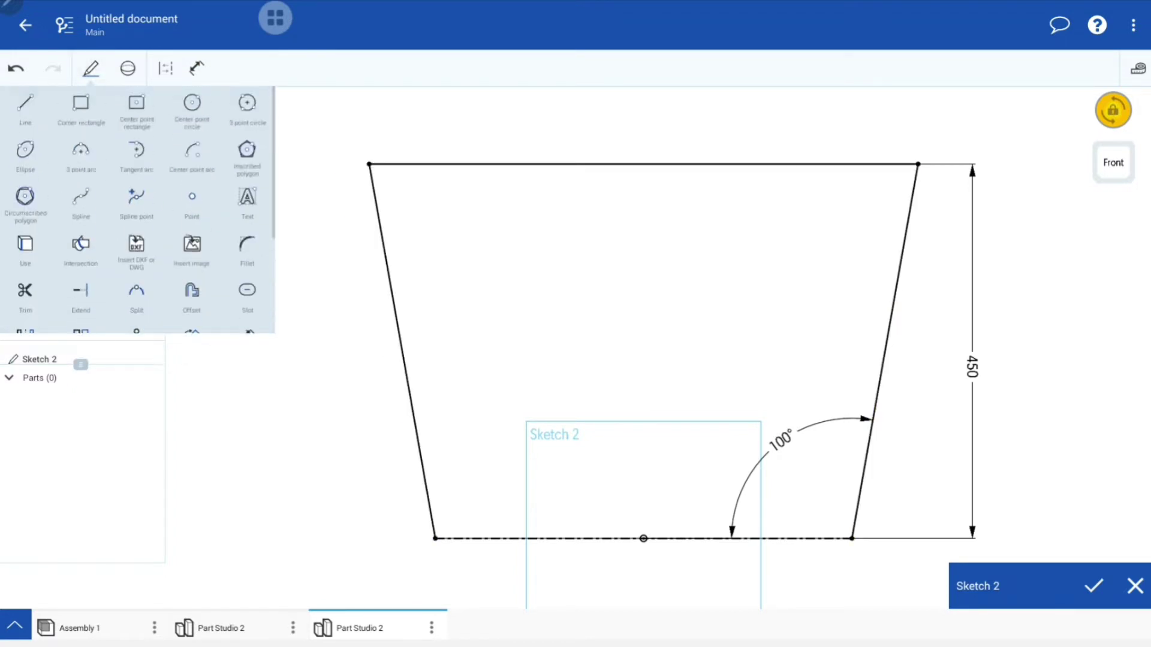
pyautogui.click(25, 105)
pyautogui.click(90, 68)
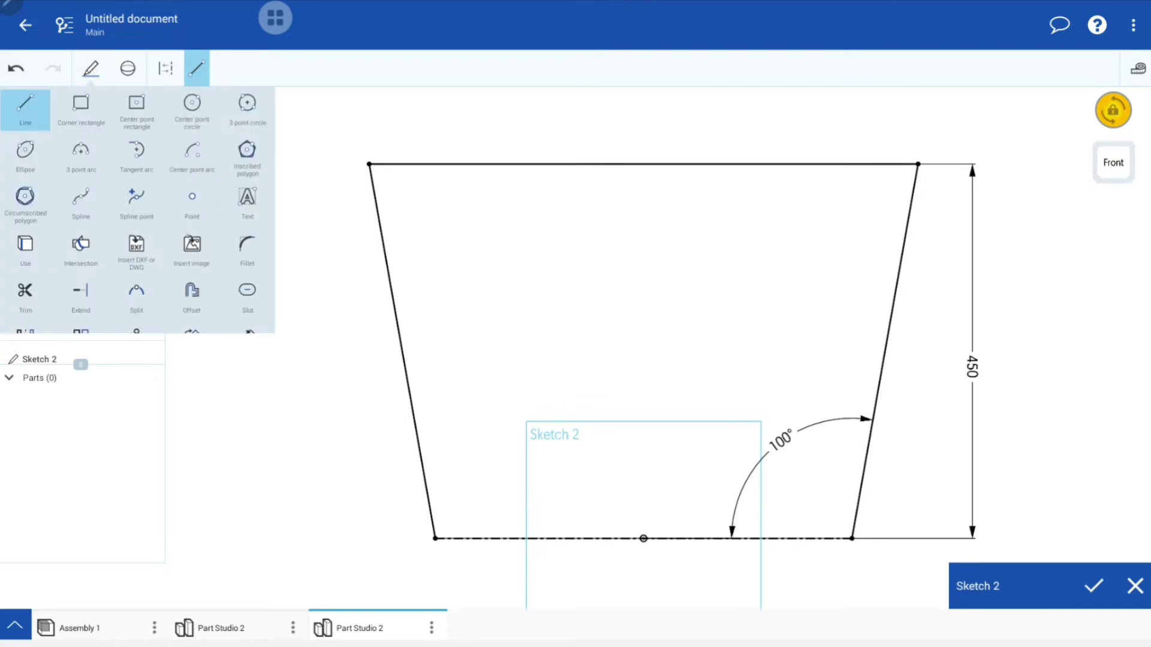
pyautogui.click(81, 153)
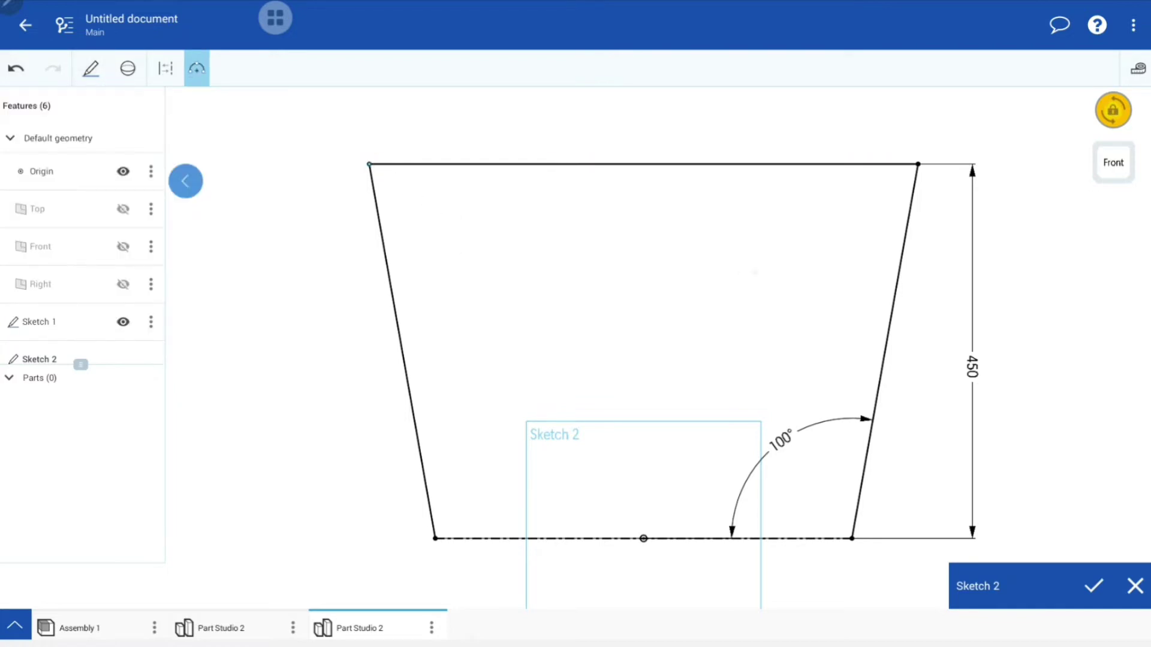
# Draw a three-point arc between the top corners, sagging below the edge, with radius 750.
pyautogui.moveTo(369, 163); pyautogui.dragTo(916, 164)
pyautogui.moveTo(656, 264); pyautogui.dragTo(644, 278)
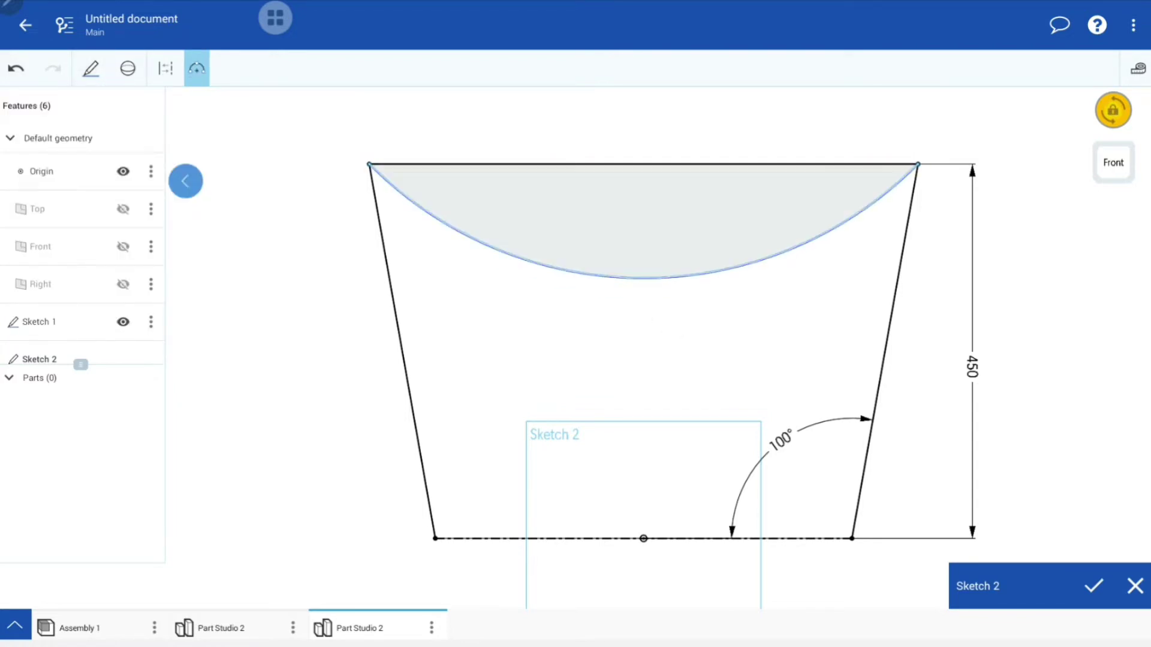
pyautogui.click(91, 68)
pyautogui.moveTo(138, 269); pyautogui.dragTo(138, 132)
pyautogui.click(249, 303)
pyautogui.click(704, 273)
pyautogui.click(723, 297)
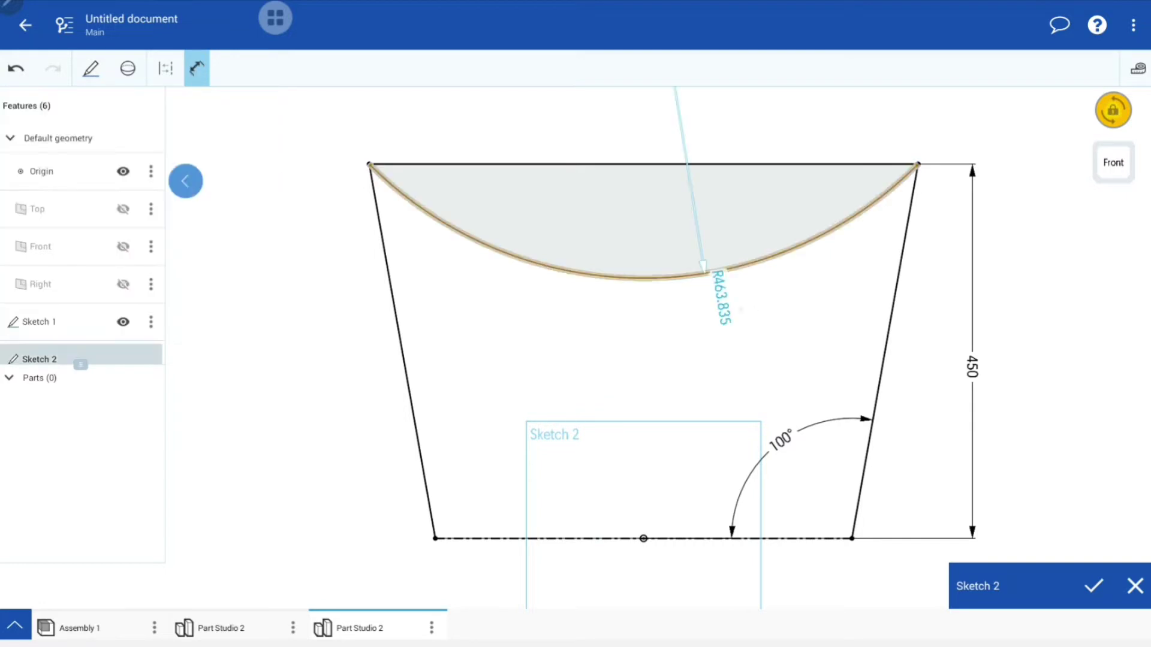
pyautogui.moveTo(722, 297); pyautogui.dragTo(682, 359)
pyautogui.write('750')
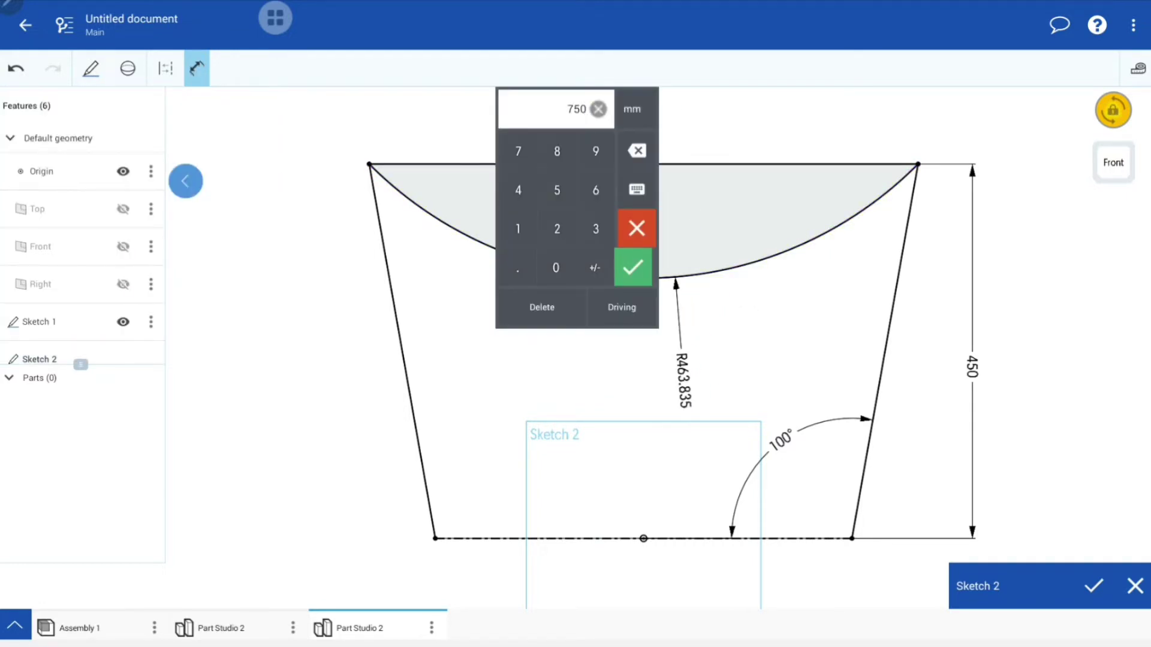
pyautogui.click(632, 267)
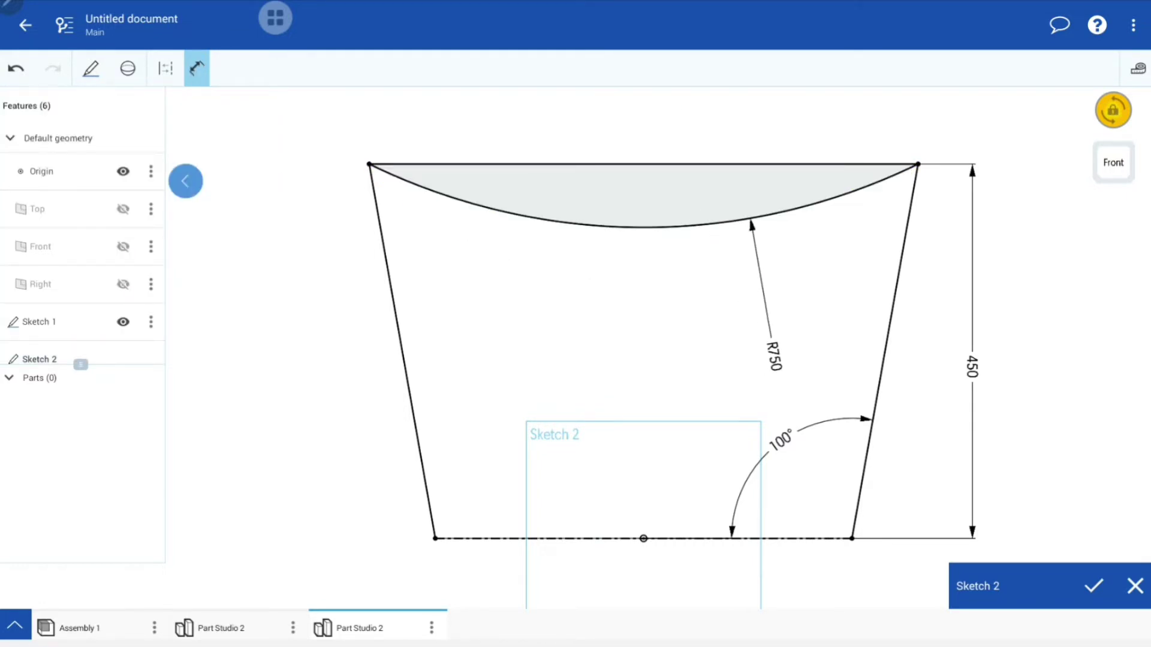
# Select the tangent arc tool.
pyautogui.click(197, 68)
pyautogui.moveTo(138, 150); pyautogui.dragTo(138, 269)
pyautogui.click(81, 150)
pyautogui.scroll(5, 918, 164)
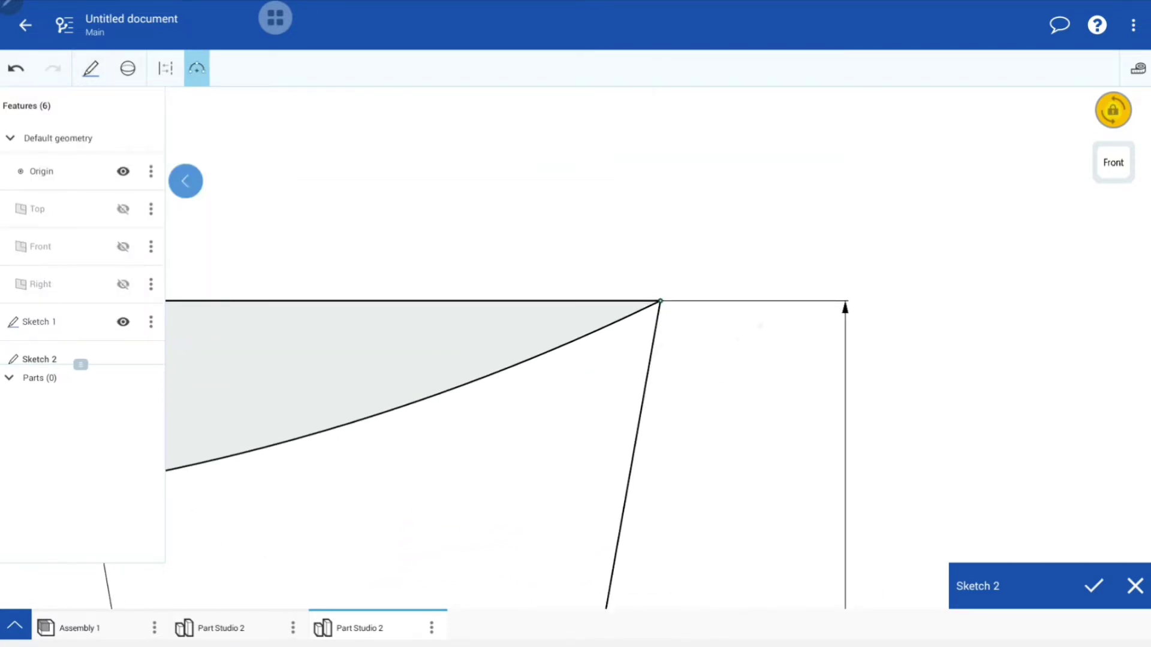
# Draw a curled tangent arc at the top-right corner with a 15 mm radius.
pyautogui.click(732, 334)
pyautogui.click(197, 67)
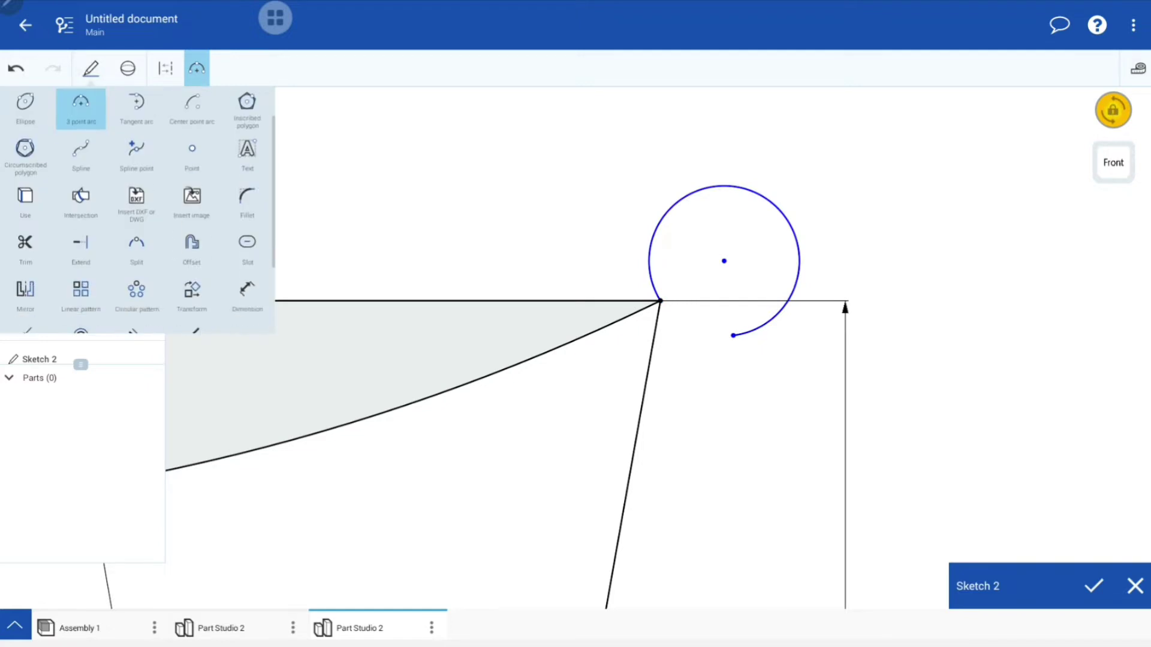
pyautogui.scroll(-1, 138, 209)
pyautogui.click(247, 102)
pyautogui.click(798, 264)
pyautogui.click(839, 215)
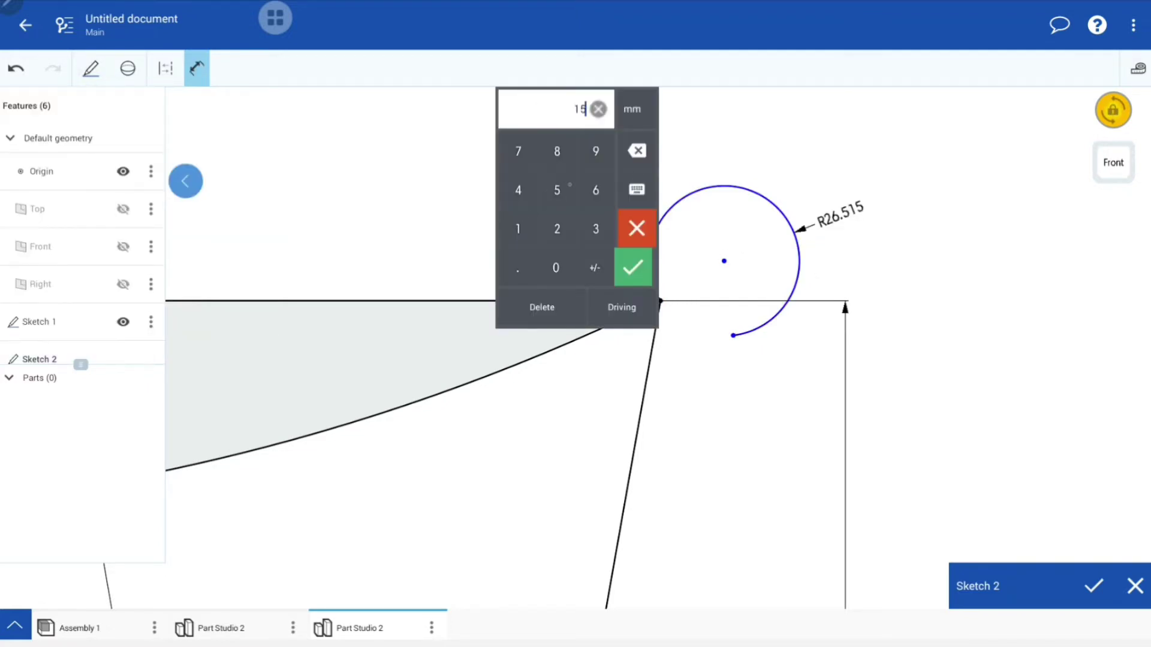
pyautogui.click(632, 267)
# Dimension the curled arc's end point 9 mm below the top edge.
pyautogui.scroll(5, 786, 240)
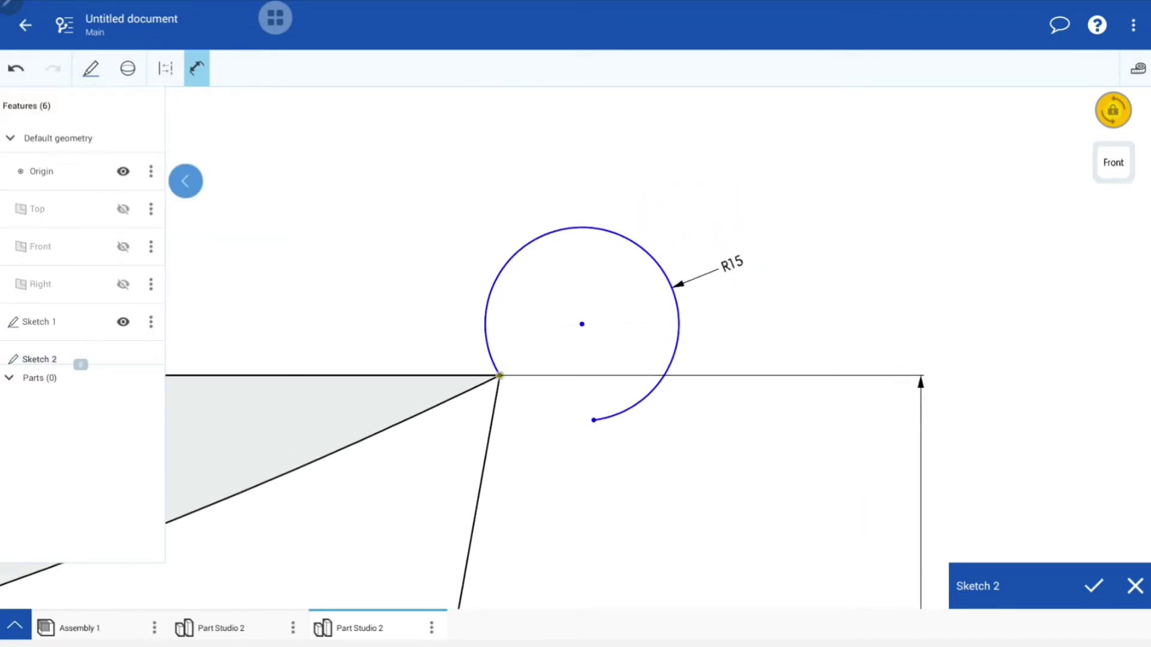
pyautogui.click(594, 420)
pyautogui.click(770, 399)
pyautogui.click(632, 267)
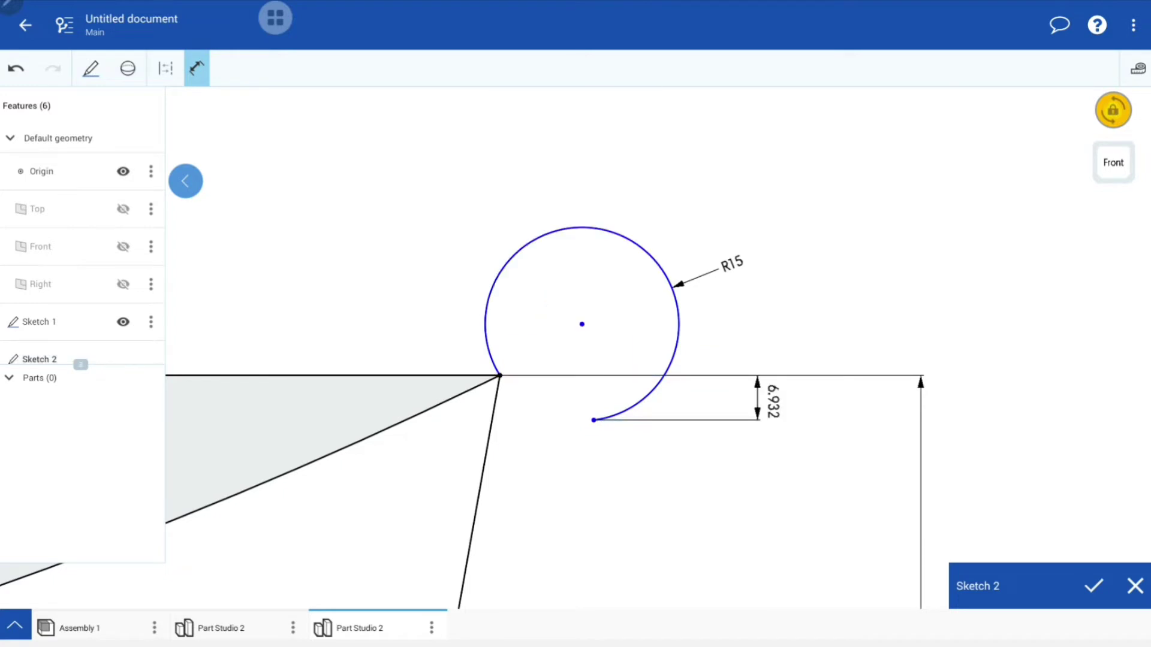
pyautogui.click(197, 68)
pyautogui.click(39, 359)
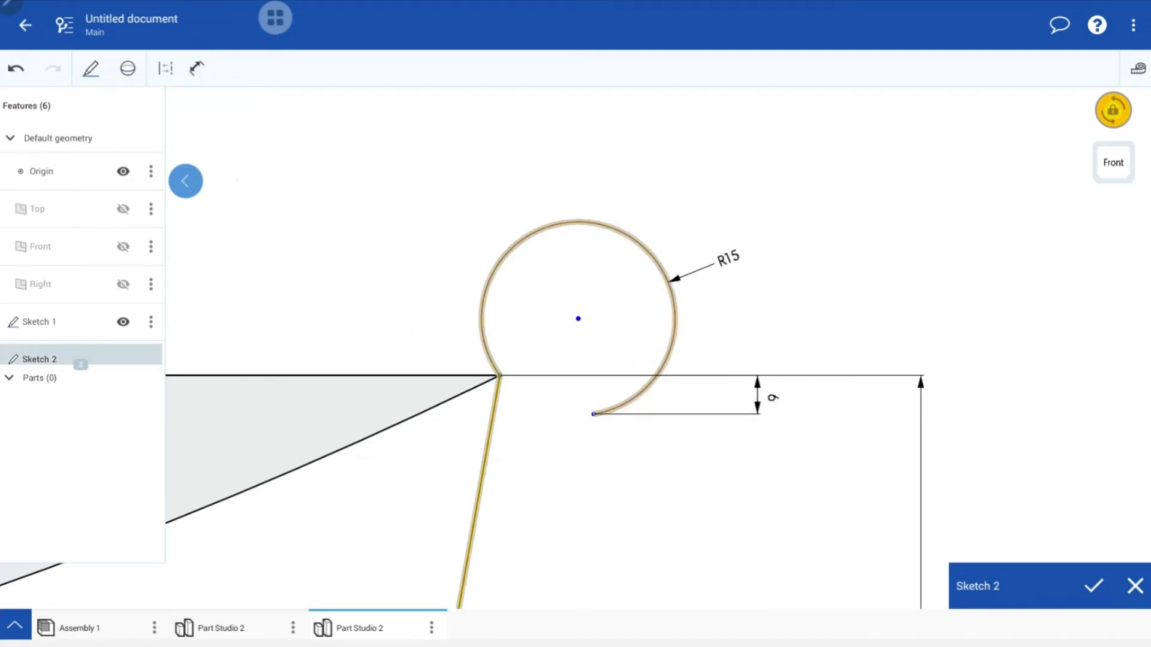
# Make the curled rim arc tangent to the right wall.
pyautogui.click(90, 68)
pyautogui.moveTo(137, 270); pyautogui.dragTo(137, 248)
pyautogui.click(192, 209)
pyautogui.click(671, 281)
pyautogui.click(479, 479)
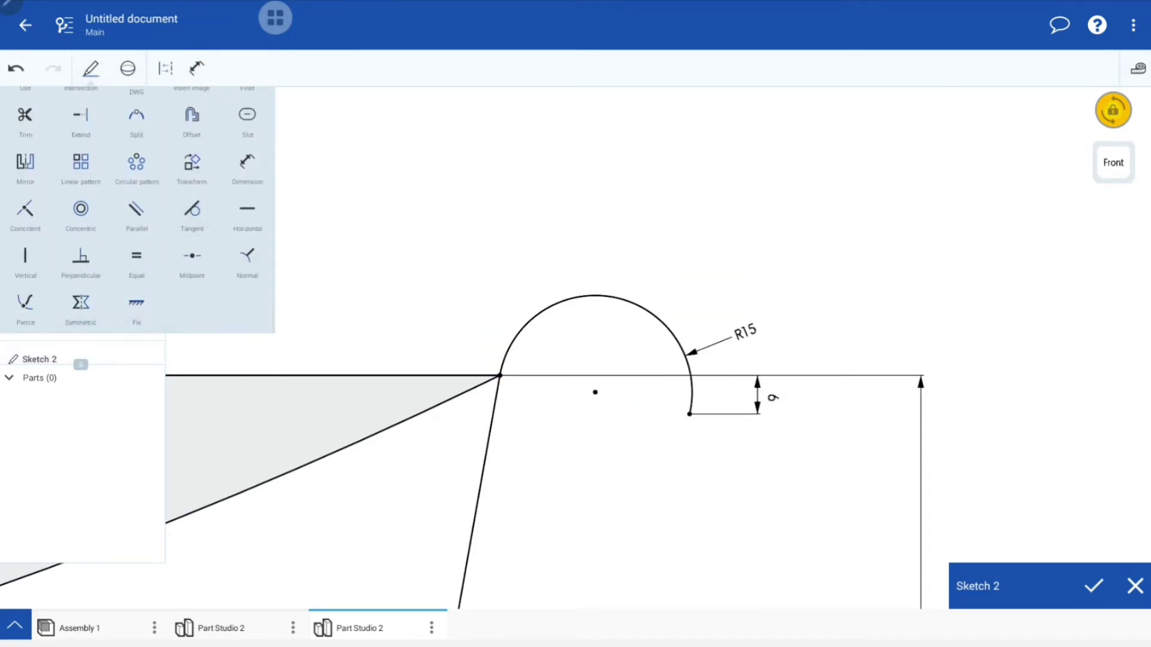
# Draw a vertical construction line from the top edge's midpoint to the R750 arc's lowest point.
pyautogui.scroll(-3, 893, 177)
pyautogui.scroll(-2, 893, 177)
pyautogui.scroll(-2, 893, 176)
pyautogui.scroll(-1, 893, 177)
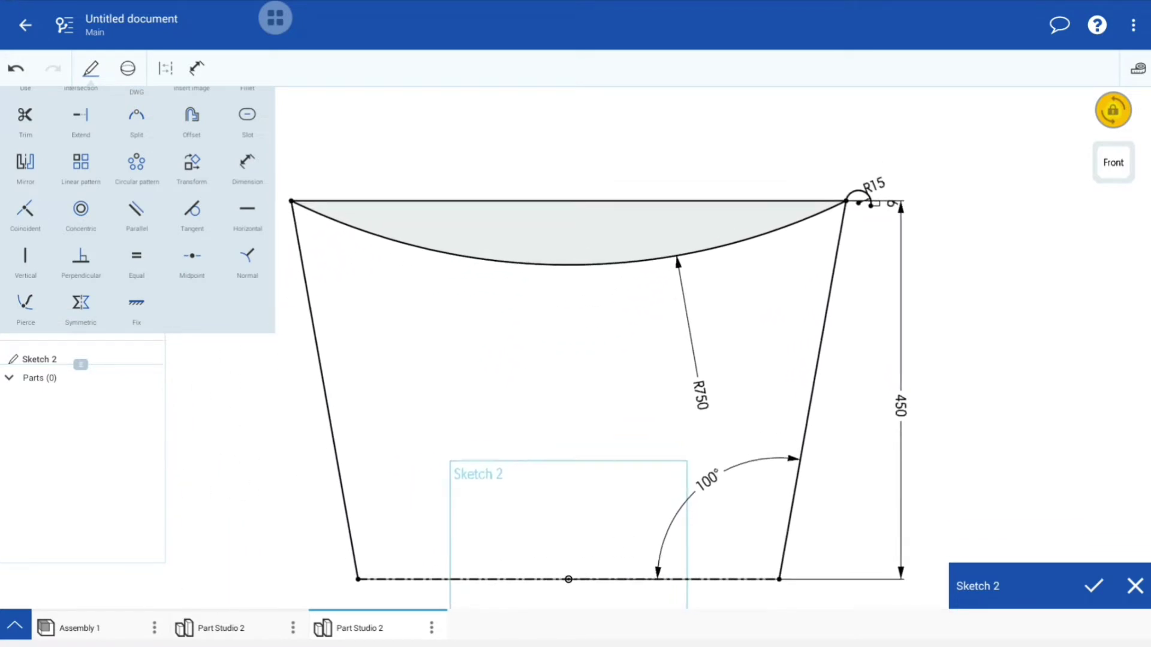
pyautogui.moveTo(136, 162); pyautogui.dragTo(136, 269)
pyautogui.click(26, 104)
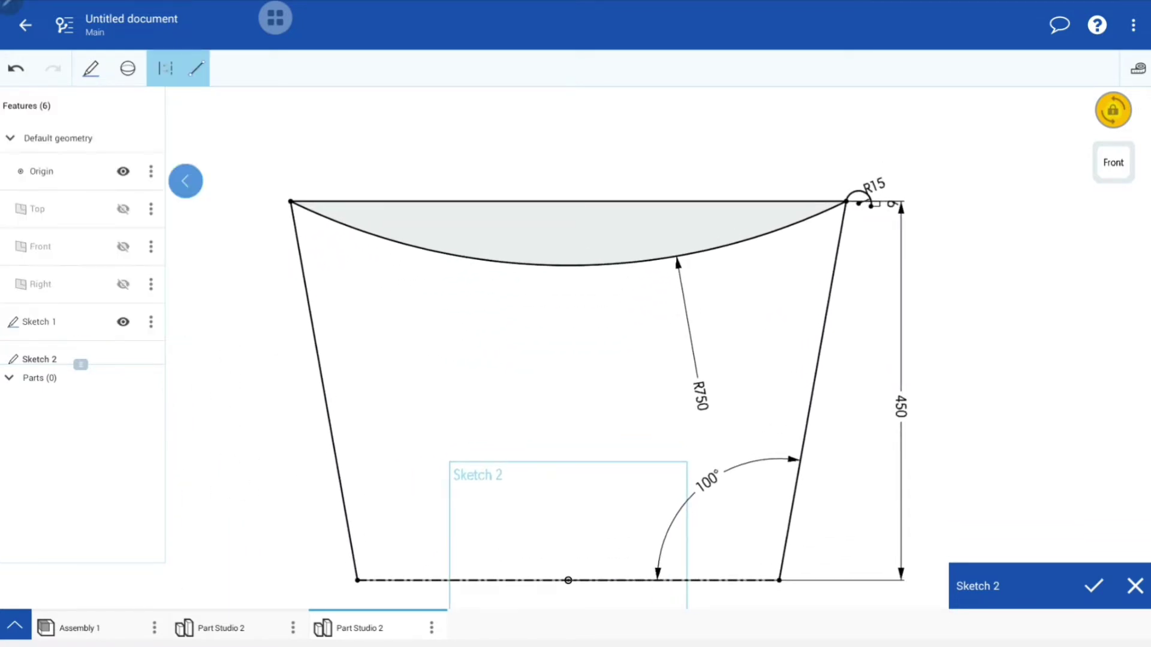
pyautogui.click(569, 203)
pyautogui.scroll(2, 709, 593)
pyautogui.scroll(2, 623, 599)
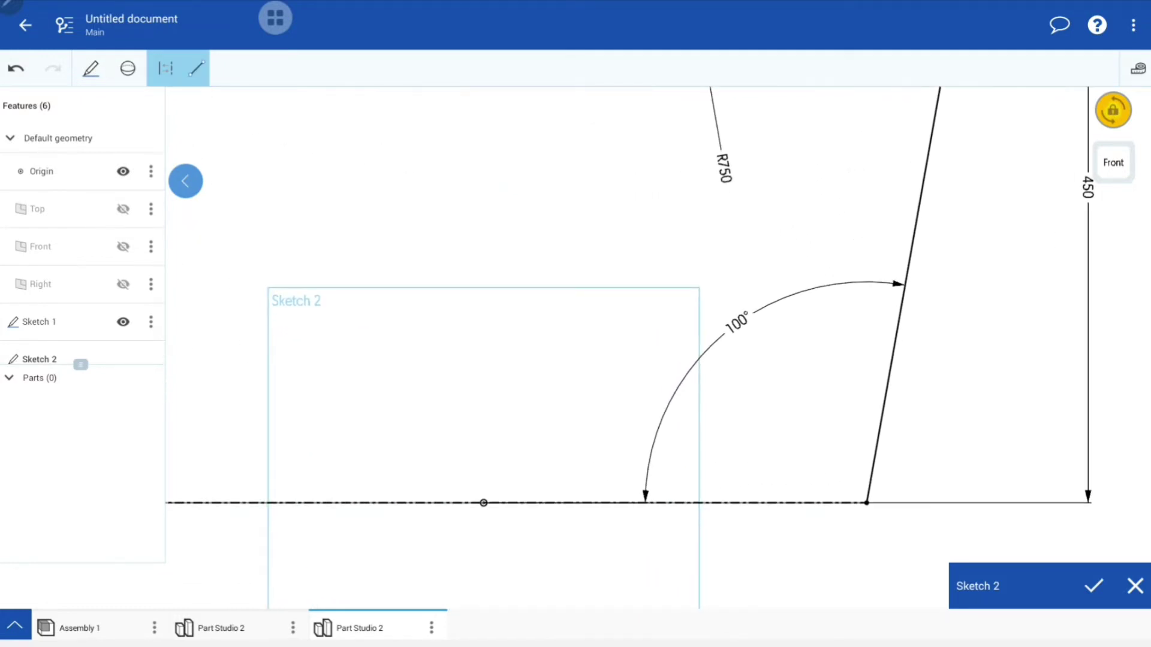
pyautogui.scroll(2, 363, 455)
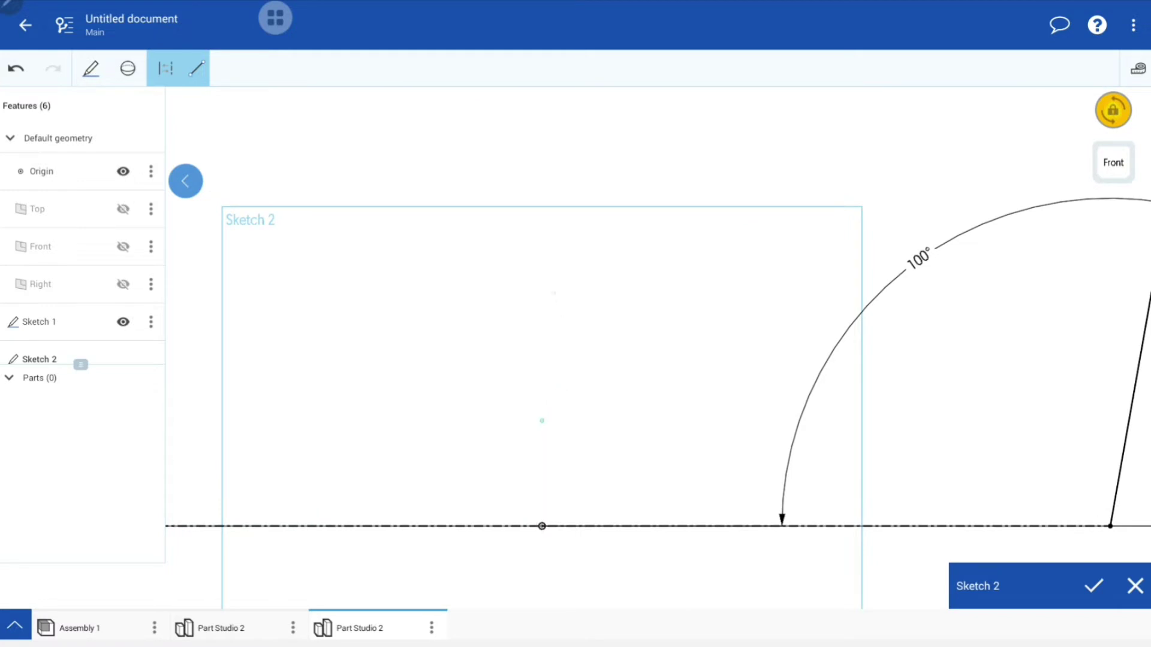
# Dimension the short vertical line to 70 mm long and 50 mm above the base line.
pyautogui.click(196, 68)
pyautogui.scroll(-3, 138, 191)
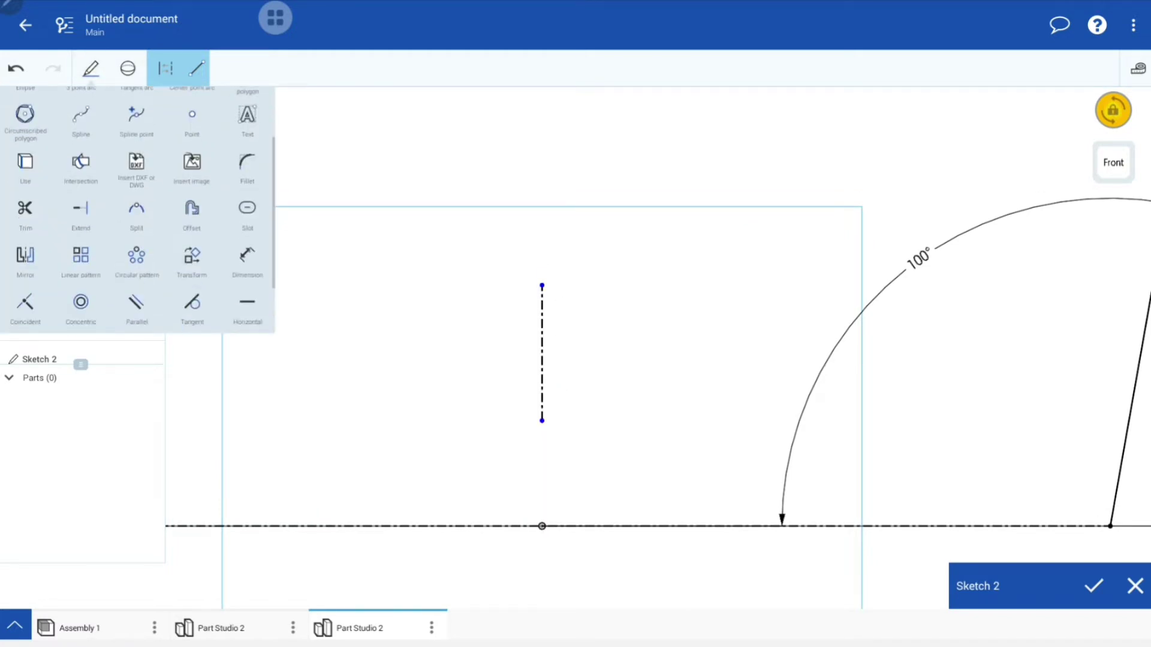
pyautogui.click(26, 304)
pyautogui.click(541, 354)
pyautogui.click(646, 360)
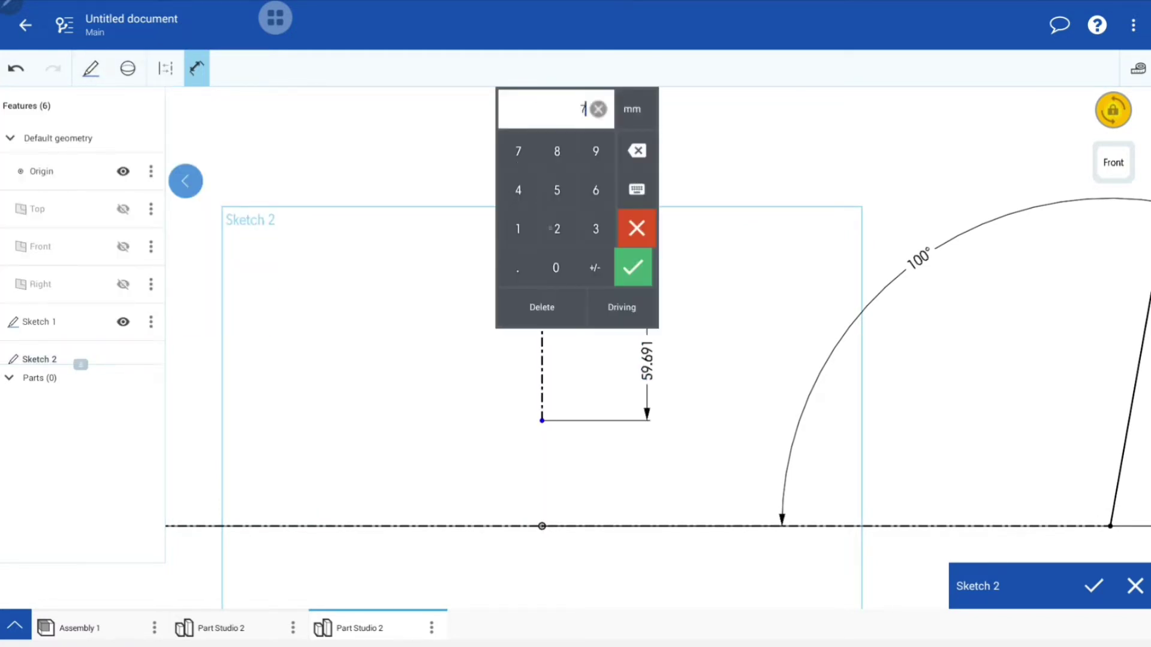
pyautogui.click(555, 268)
pyautogui.click(633, 267)
pyautogui.click(542, 420)
pyautogui.click(448, 526)
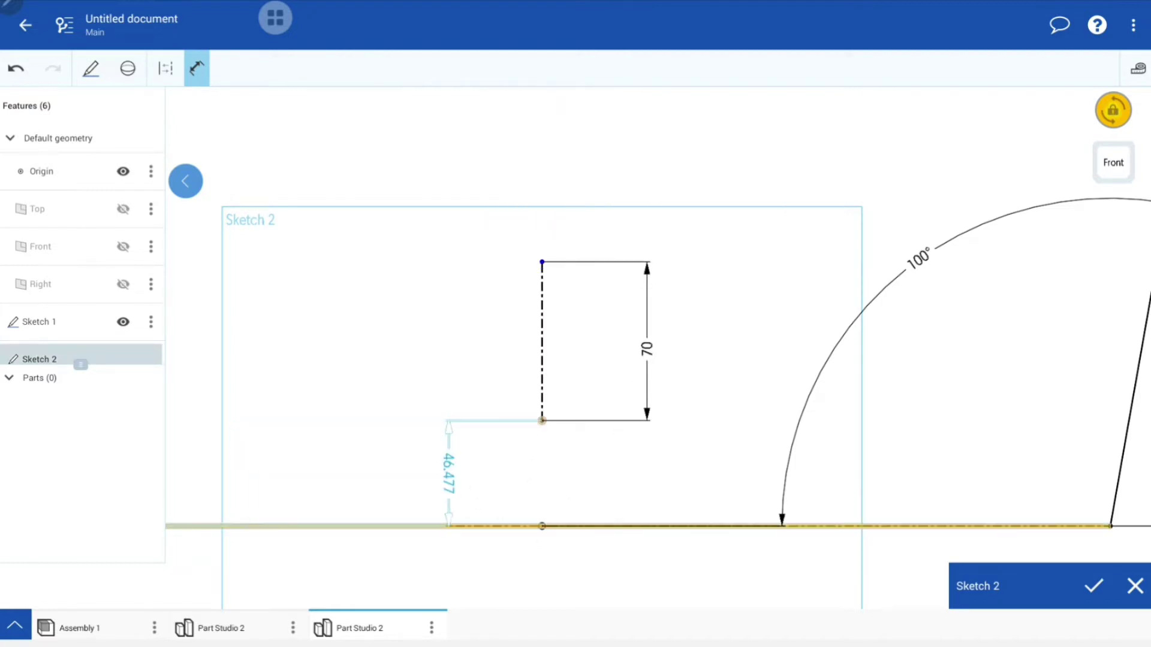
pyautogui.click(446, 476)
pyautogui.write('50')
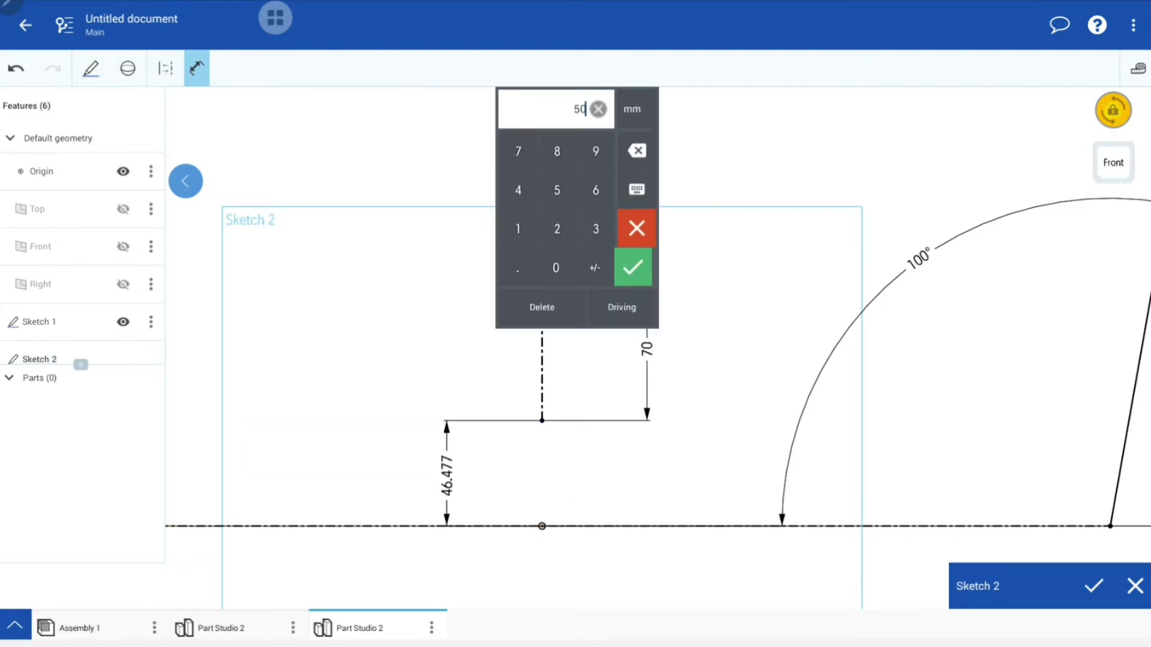
pyautogui.click(633, 268)
# Draw a slot along the vertical line with a 15 mm width.
pyautogui.click(90, 67)
pyautogui.click(192, 115)
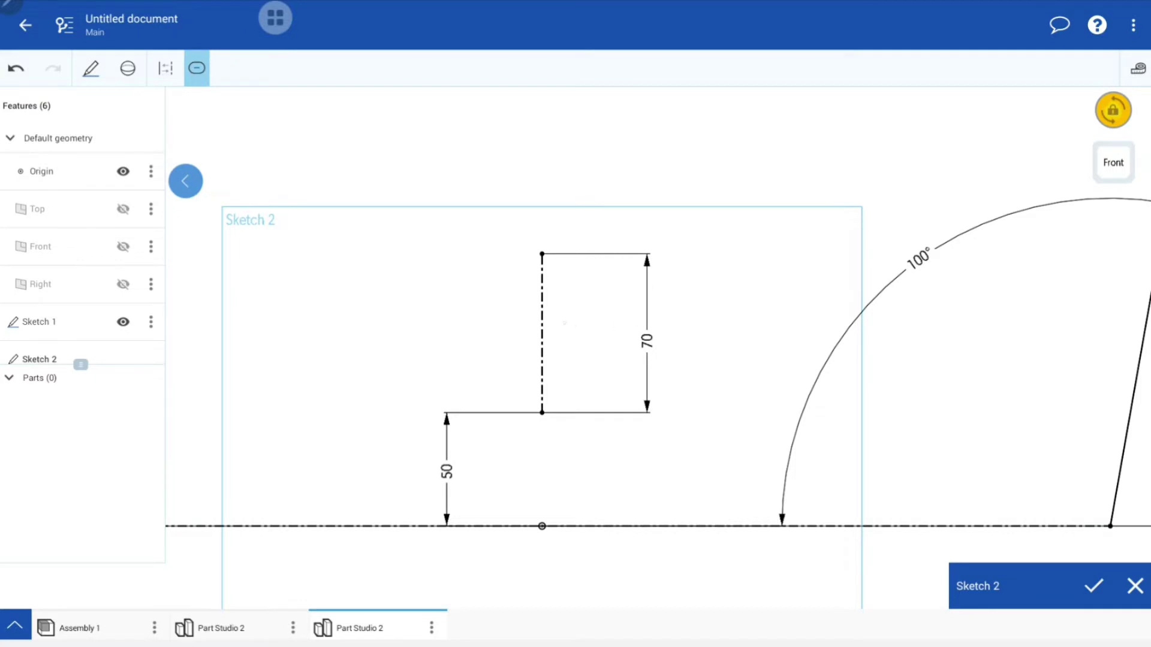
pyautogui.click(541, 332)
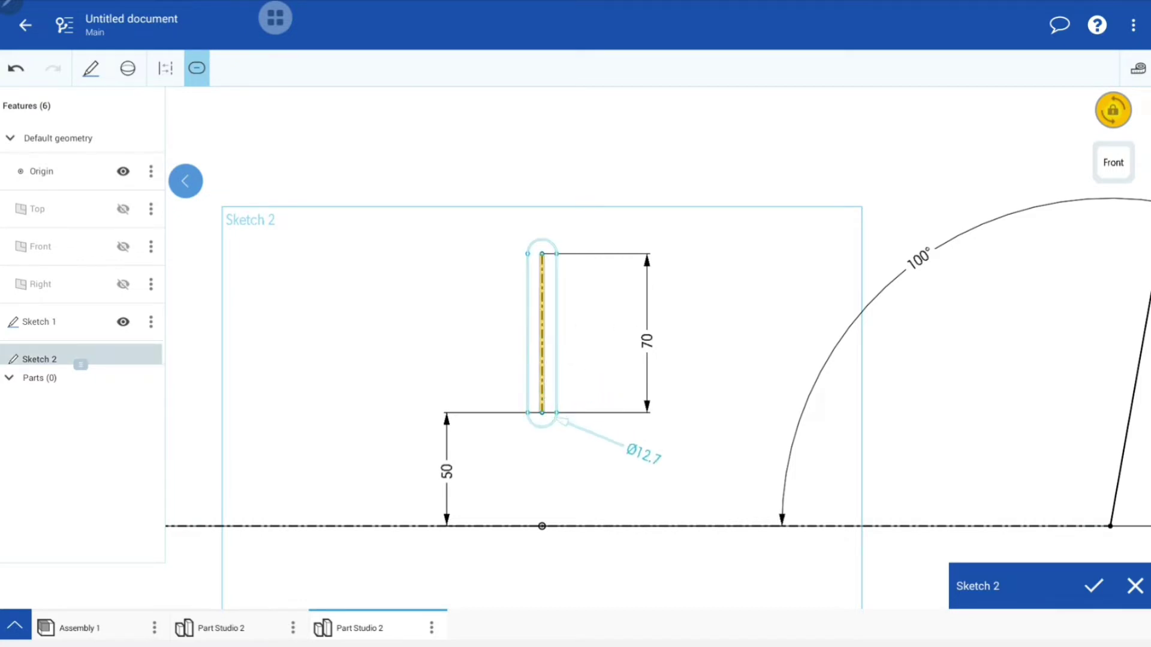
pyautogui.click(643, 453)
pyautogui.click(633, 267)
pyautogui.write('Ø15')
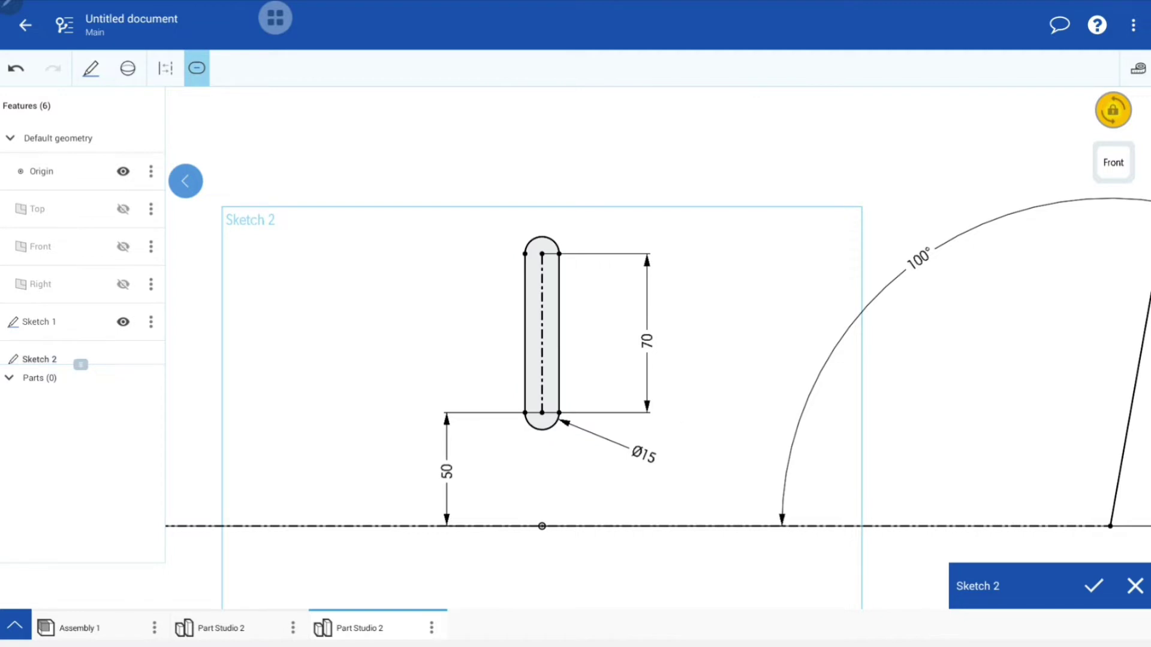
pyautogui.scroll(-5, 582, 360)
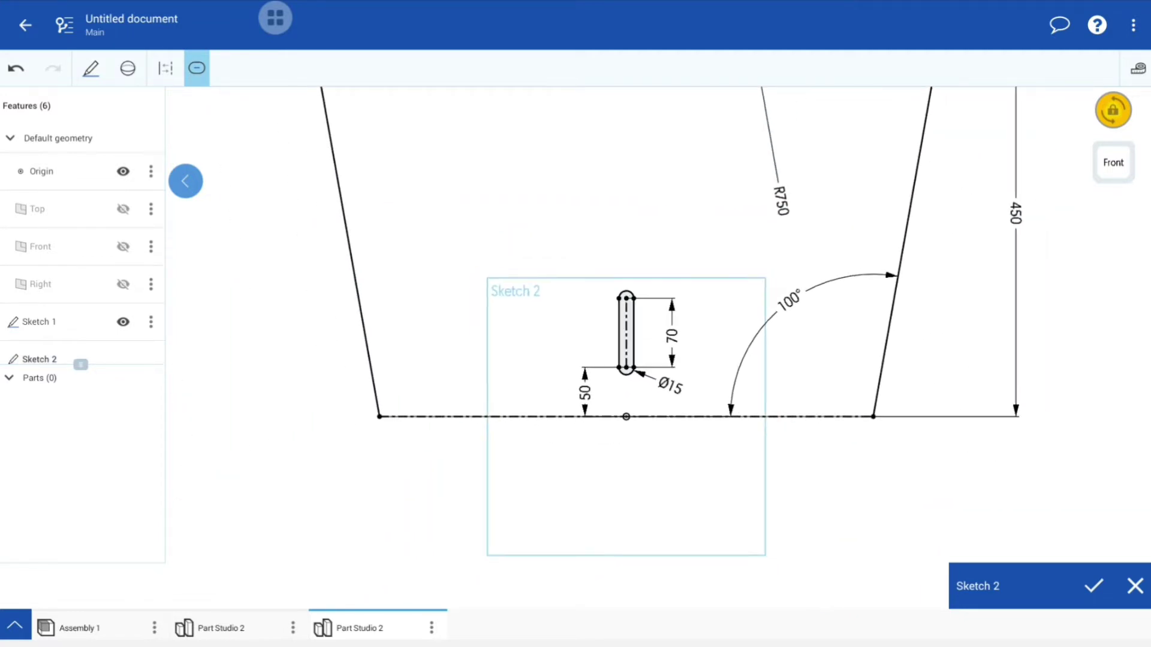
pyautogui.scroll(-3, 582, 359)
pyautogui.scroll(1, 822, 449)
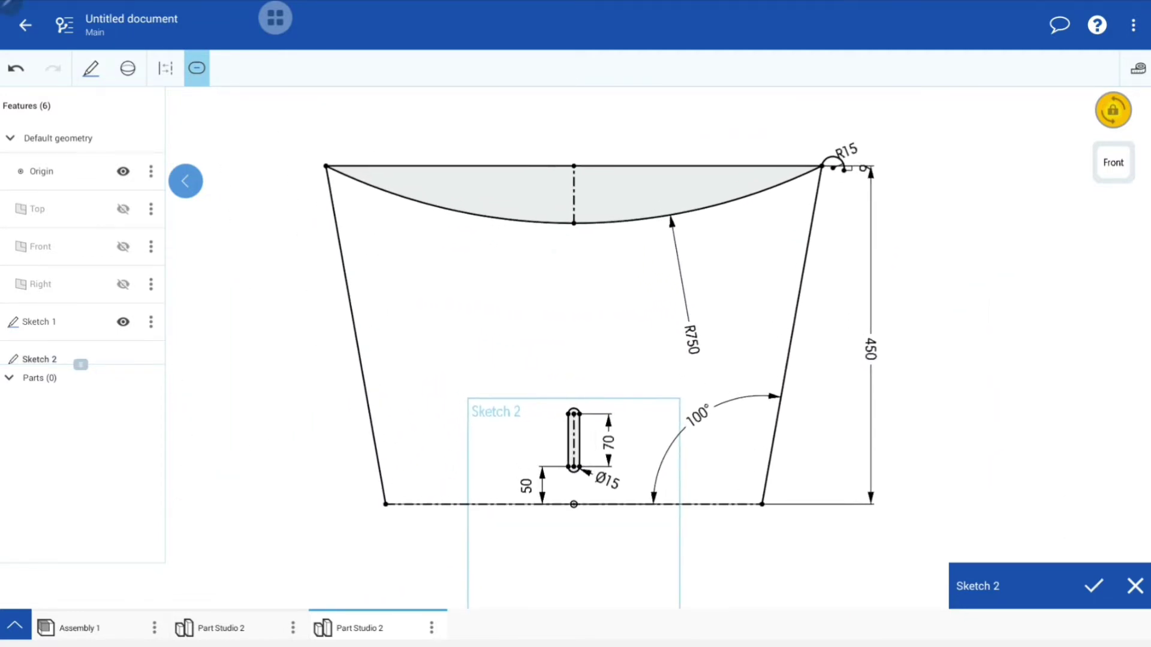
# Close Sketch 2 and fill the base ellipse with a flat Fill surface.
pyautogui.click(1093, 586)
pyautogui.moveTo(599, 299); pyautogui.dragTo(677, 263)
pyautogui.click(127, 67)
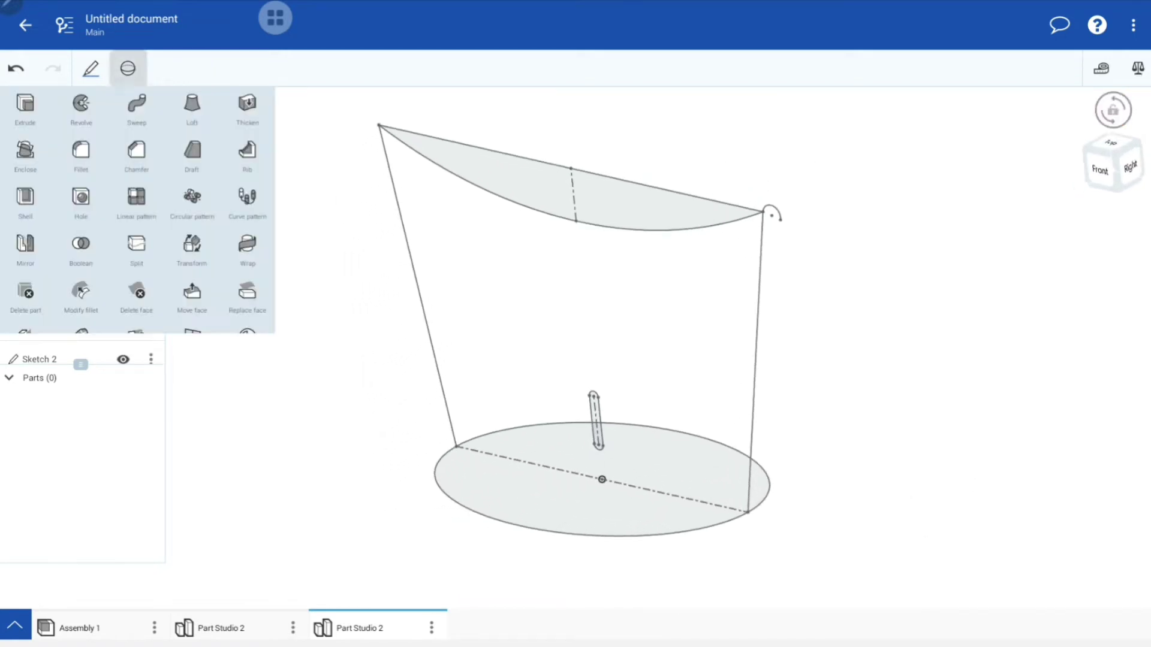
pyautogui.scroll(-3, 138, 210)
pyautogui.scroll(-3, 138, 209)
pyautogui.click(25, 240)
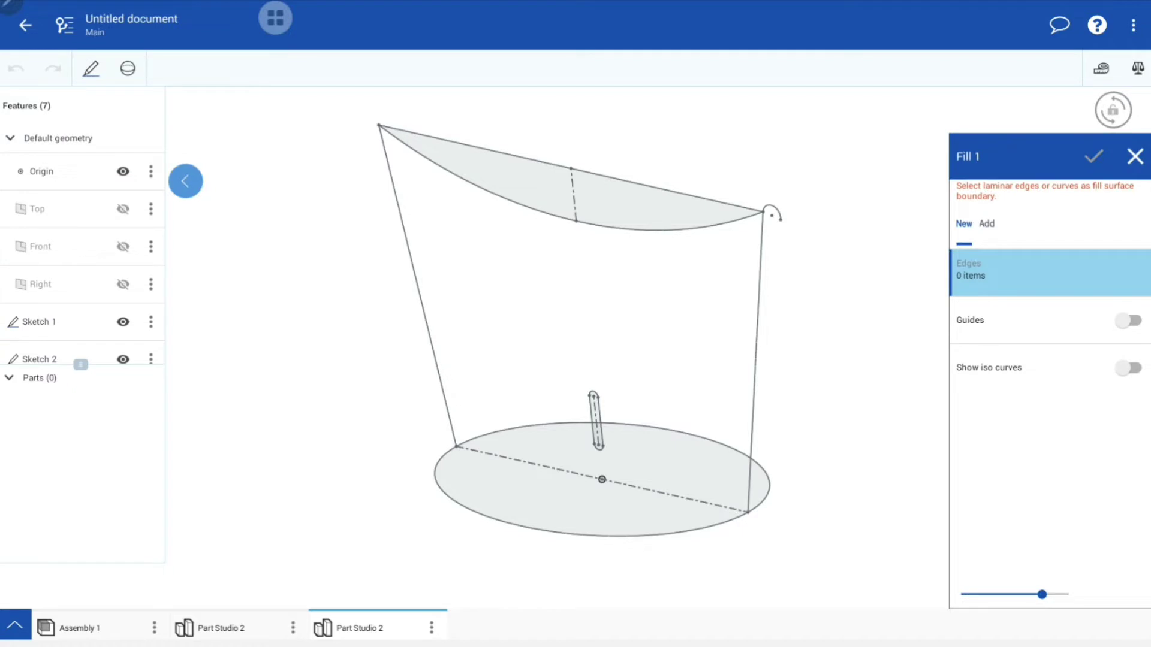
pyautogui.click(600, 536)
pyautogui.click(1094, 156)
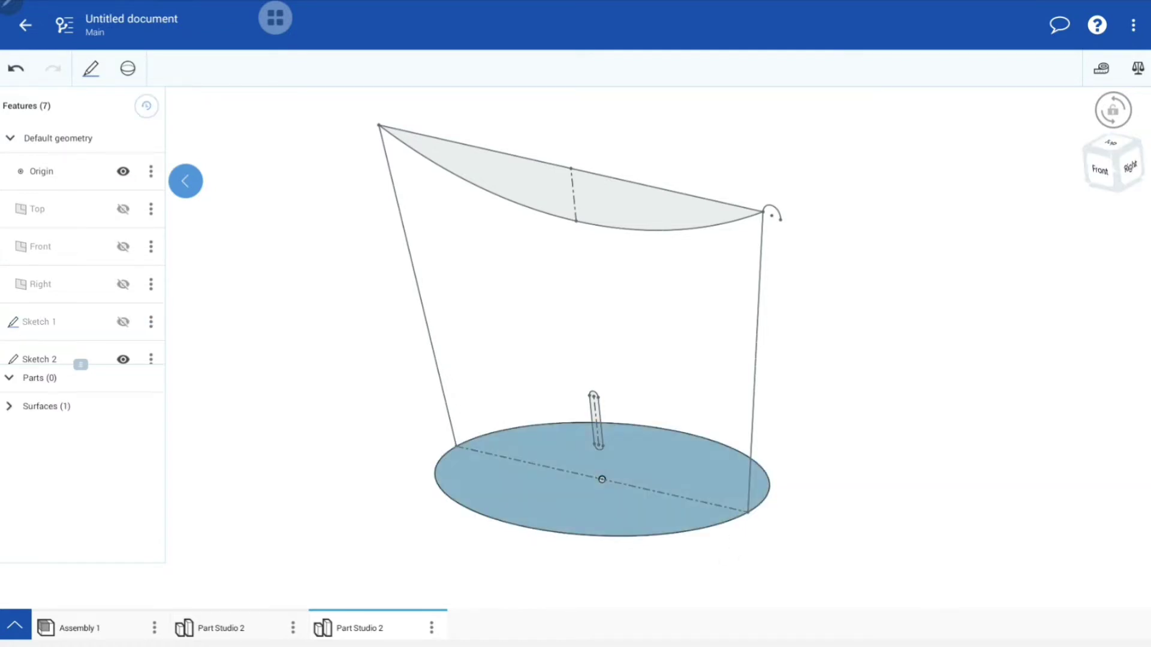
# Surface-sweep the right slanted line along the base ellipse, merged with the existing surface.
pyautogui.click(127, 68)
pyautogui.scroll(3, 138, 209)
pyautogui.click(192, 115)
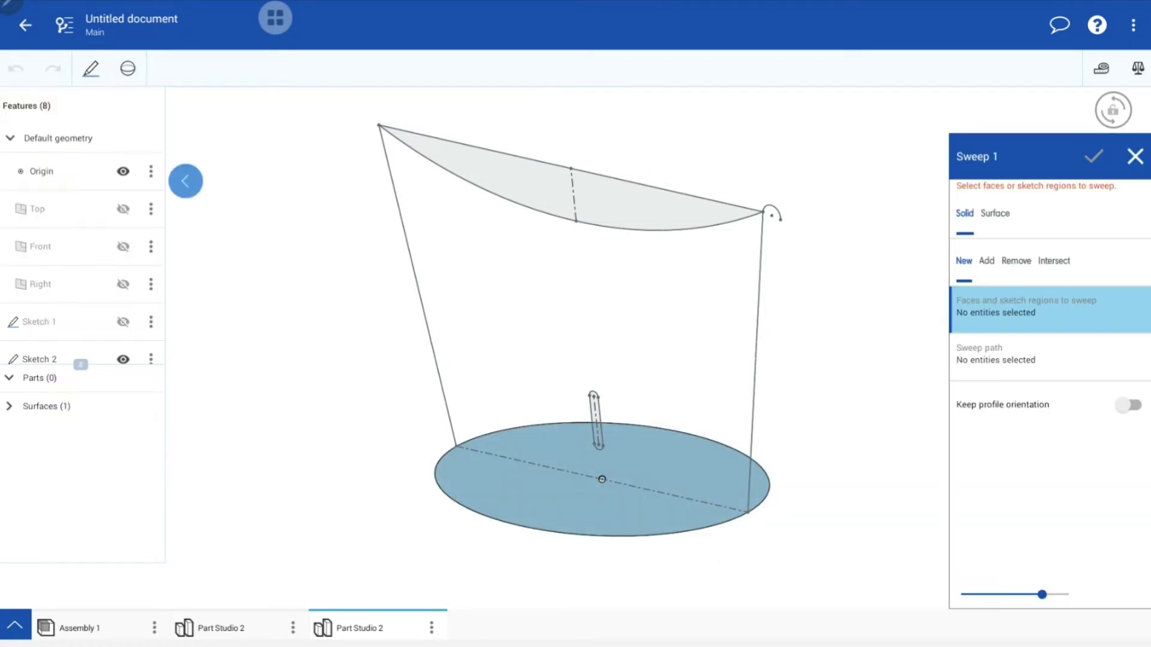
pyautogui.click(995, 213)
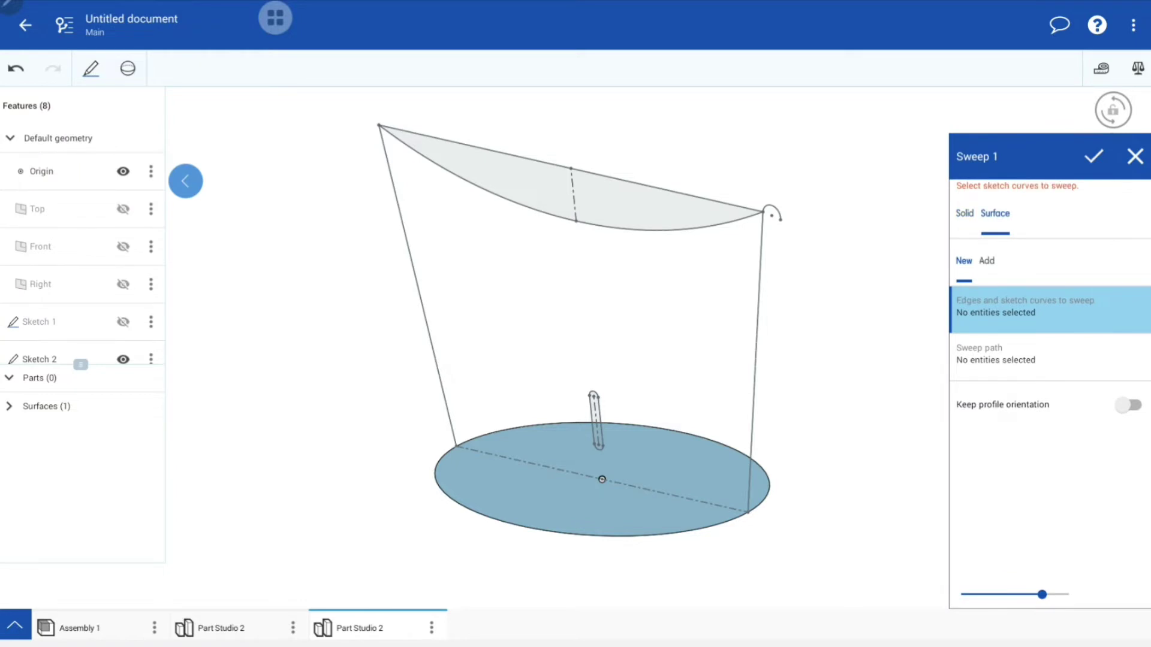
pyautogui.click(986, 261)
pyautogui.click(757, 359)
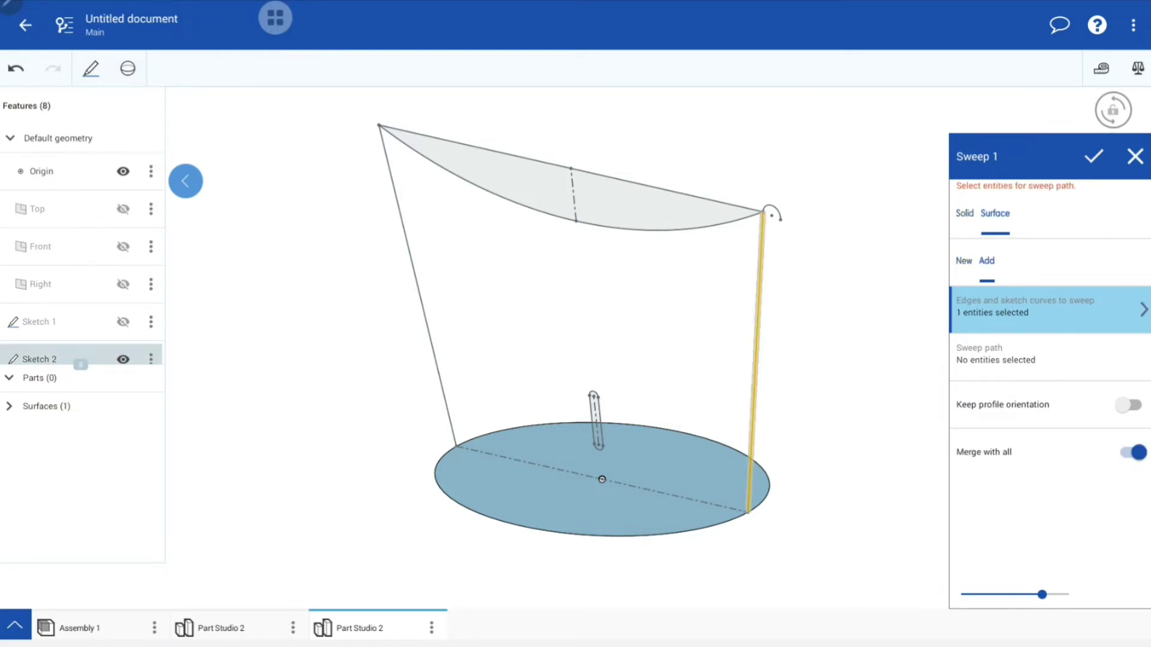
pyautogui.click(1019, 357)
pyautogui.click(602, 535)
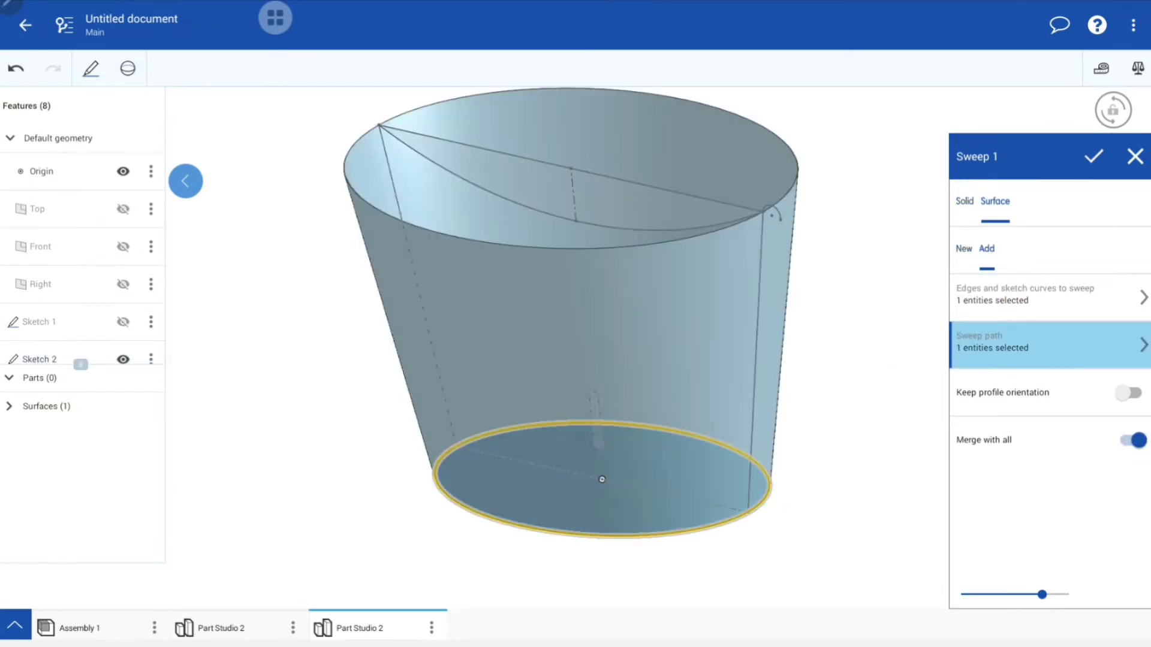
pyautogui.press('Return')
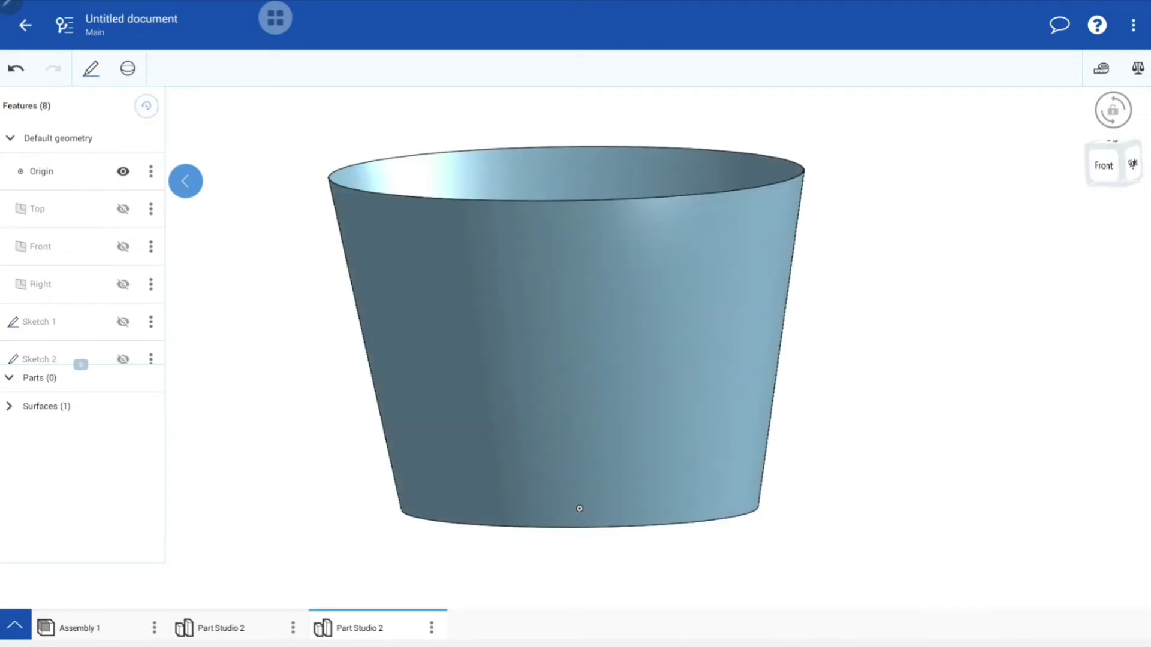
# Show Sketch 1 and Sketch 2 again and look into the basket opening.
pyautogui.scroll(-2, 83, 252)
pyautogui.click(123, 252)
pyautogui.click(122, 290)
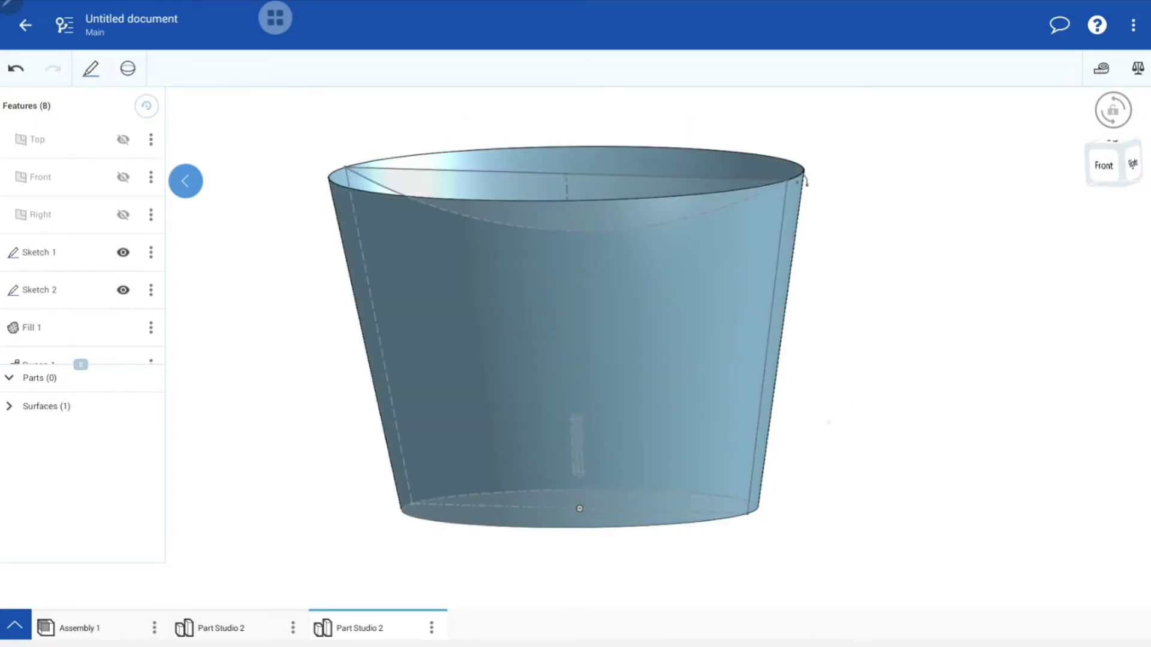
pyautogui.moveTo(805, 180); pyautogui.dragTo(682, 120, button='right')
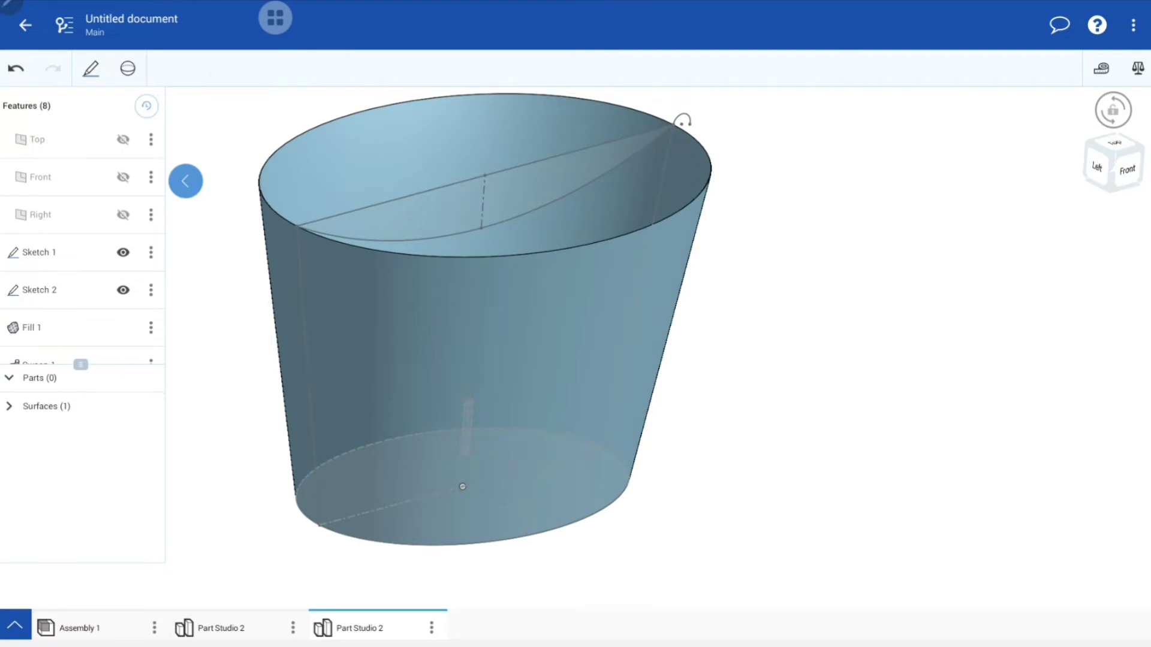
pyautogui.click(127, 68)
# Extrude the Sketch 2 arc region as a new symmetric blind slab about 812.27 mm deep.
pyautogui.click(25, 104)
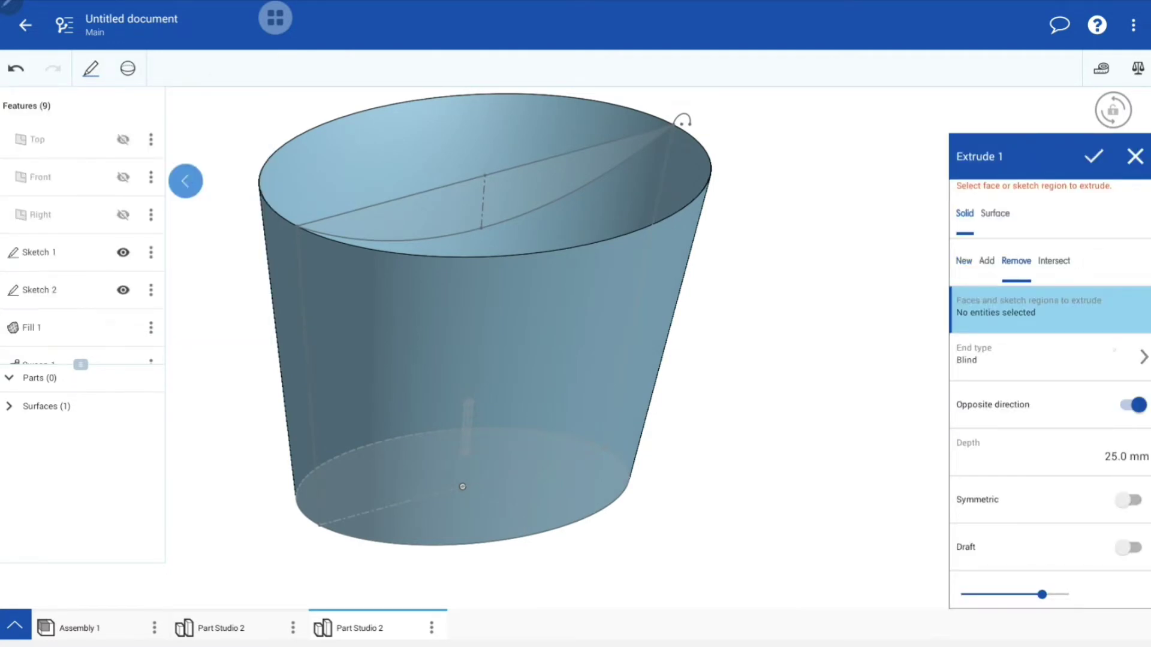
pyautogui.click(1019, 355)
pyautogui.click(1099, 442)
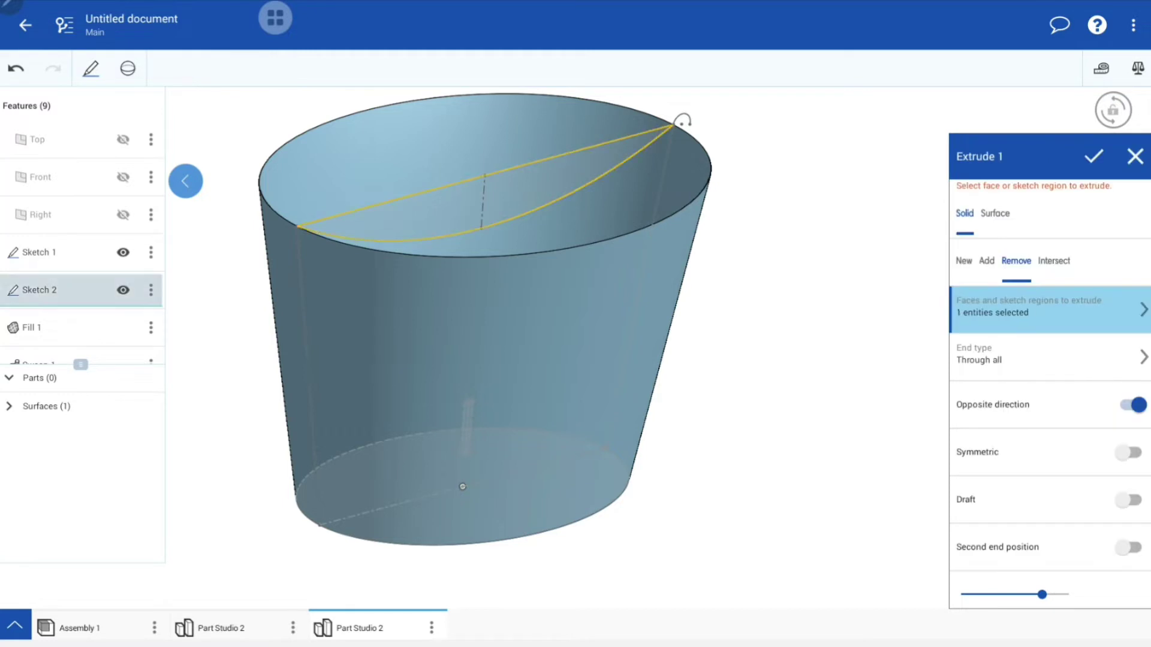
pyautogui.click(1132, 452)
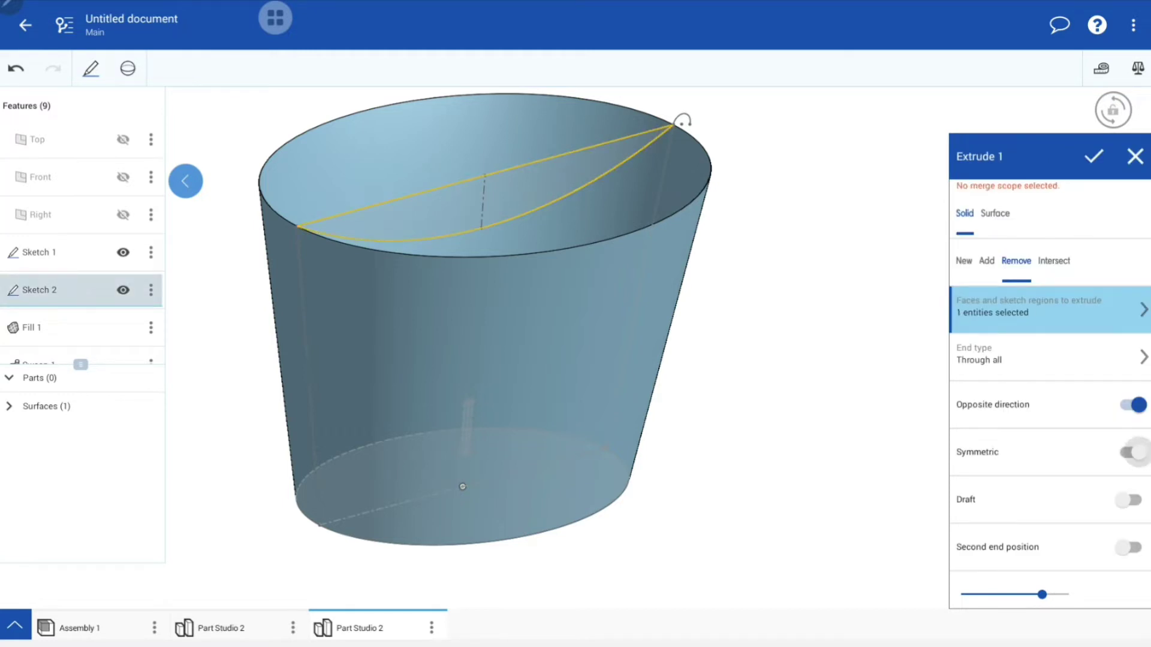
pyautogui.click(1129, 548)
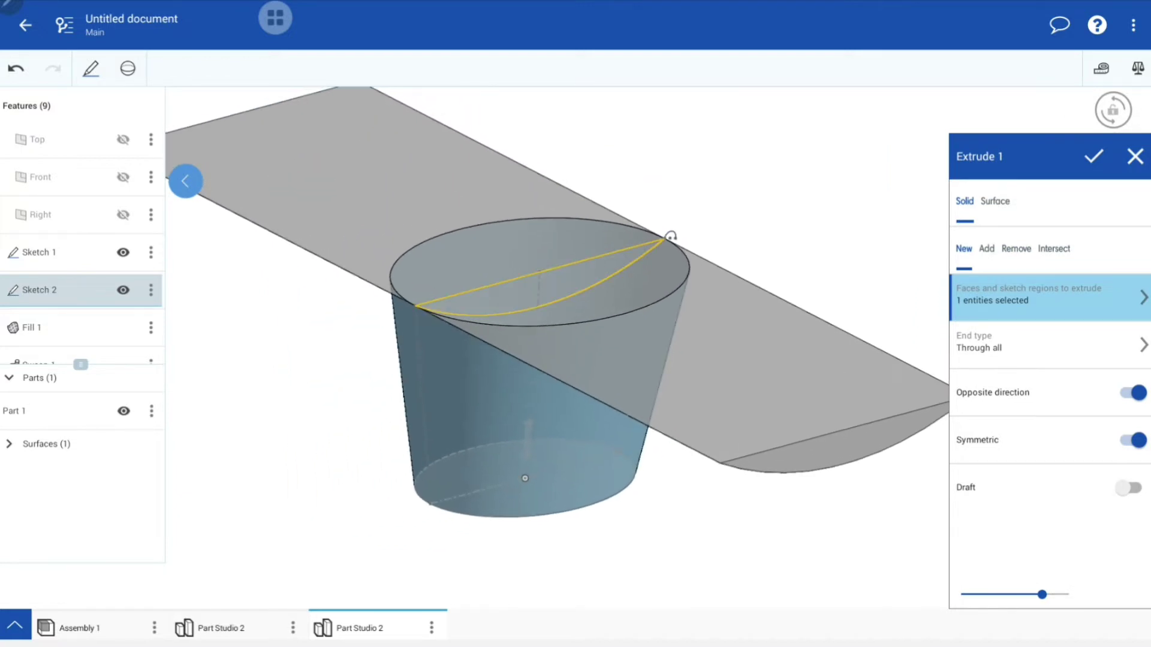
pyautogui.click(1049, 345)
pyautogui.click(999, 202)
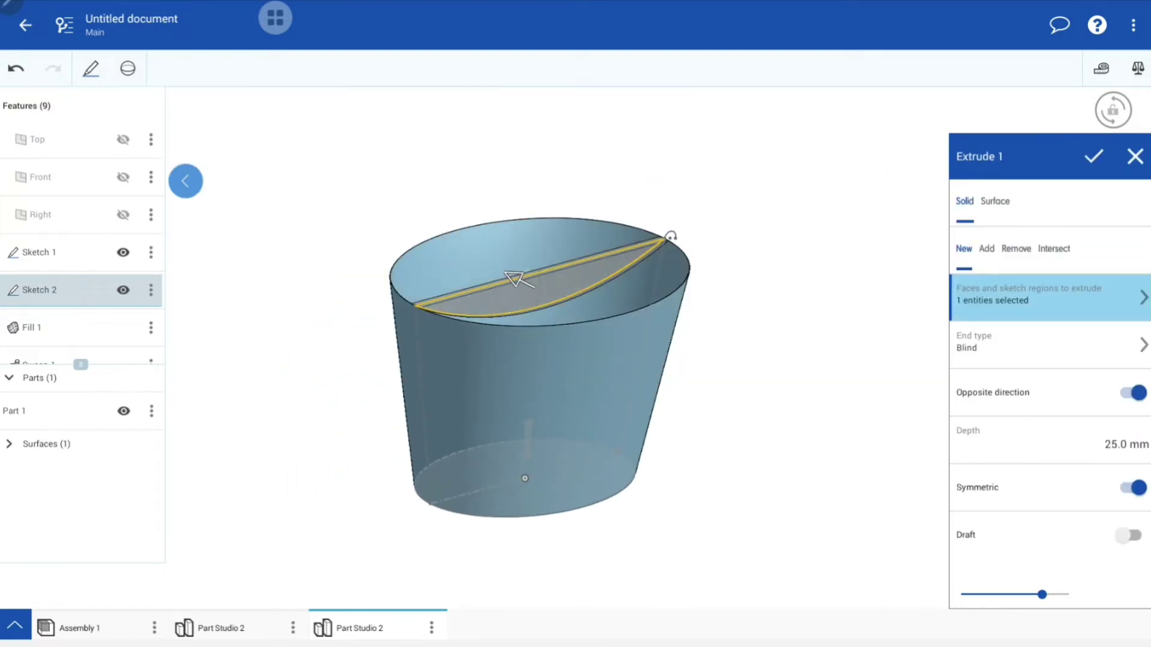
pyautogui.moveTo(505, 273); pyautogui.dragTo(371, 204)
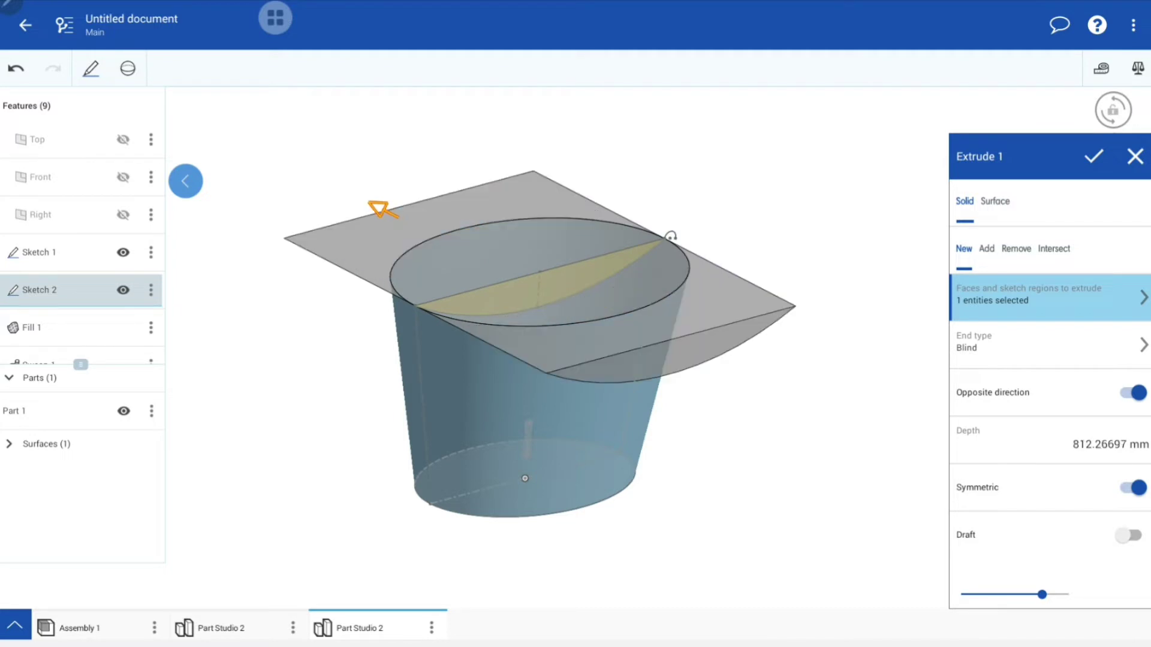
pyautogui.click(1093, 156)
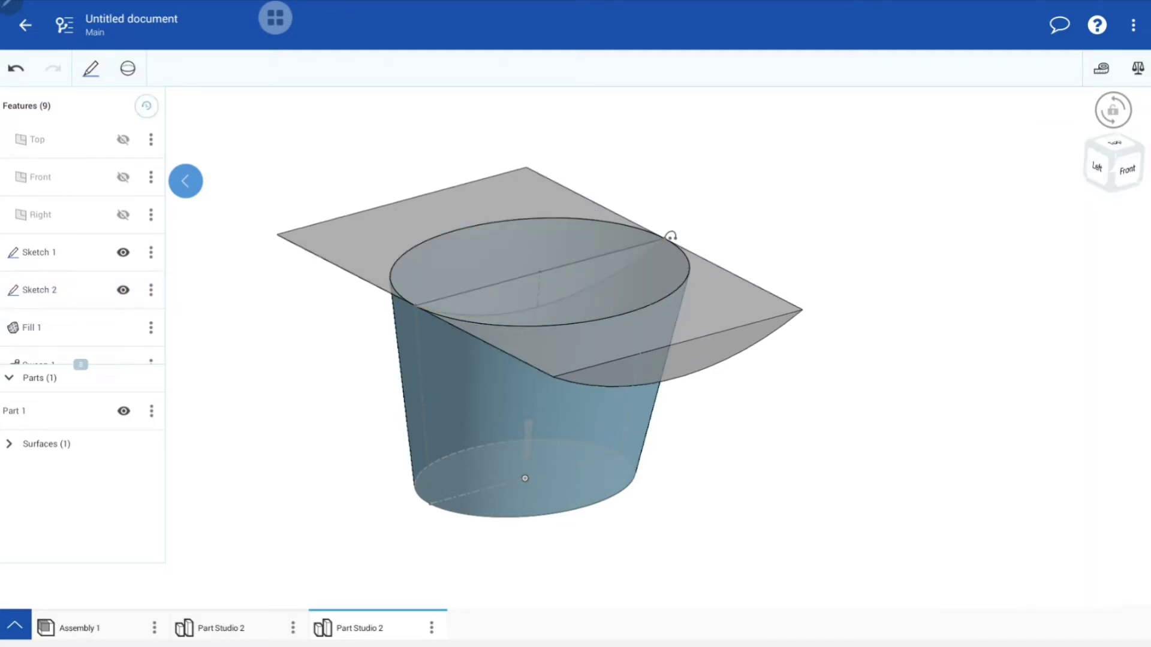
pyautogui.scroll(3, 539, 330)
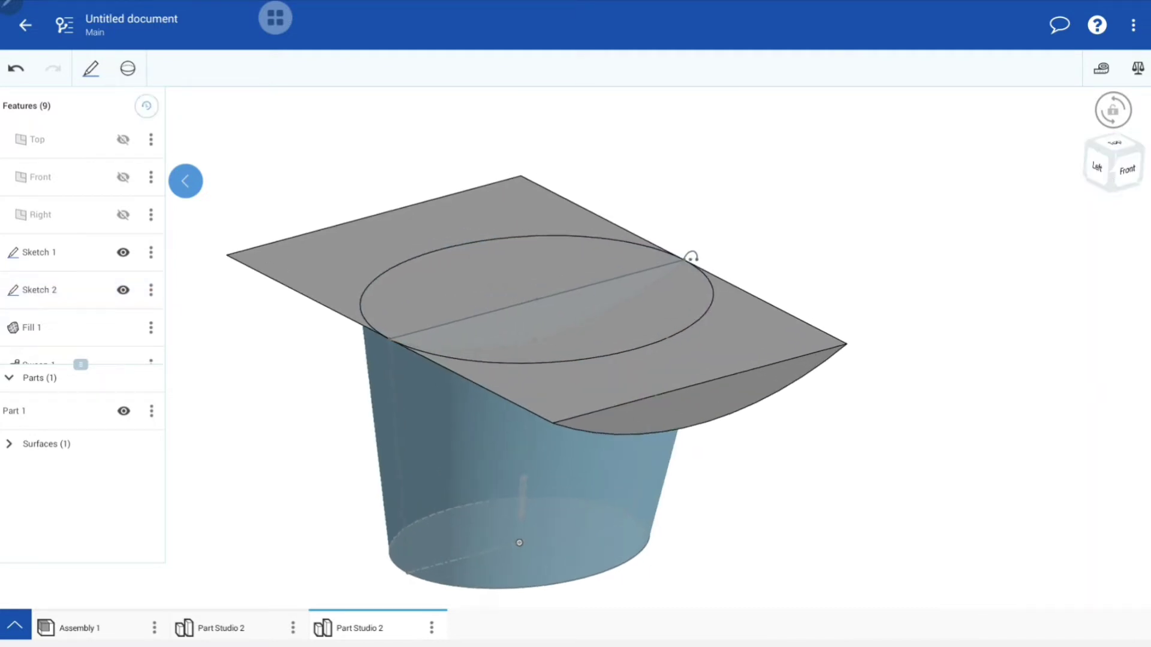
# Boolean-subtract the extruded slab from the basket wall, trimming its top to a curved rim.
pyautogui.click(128, 68)
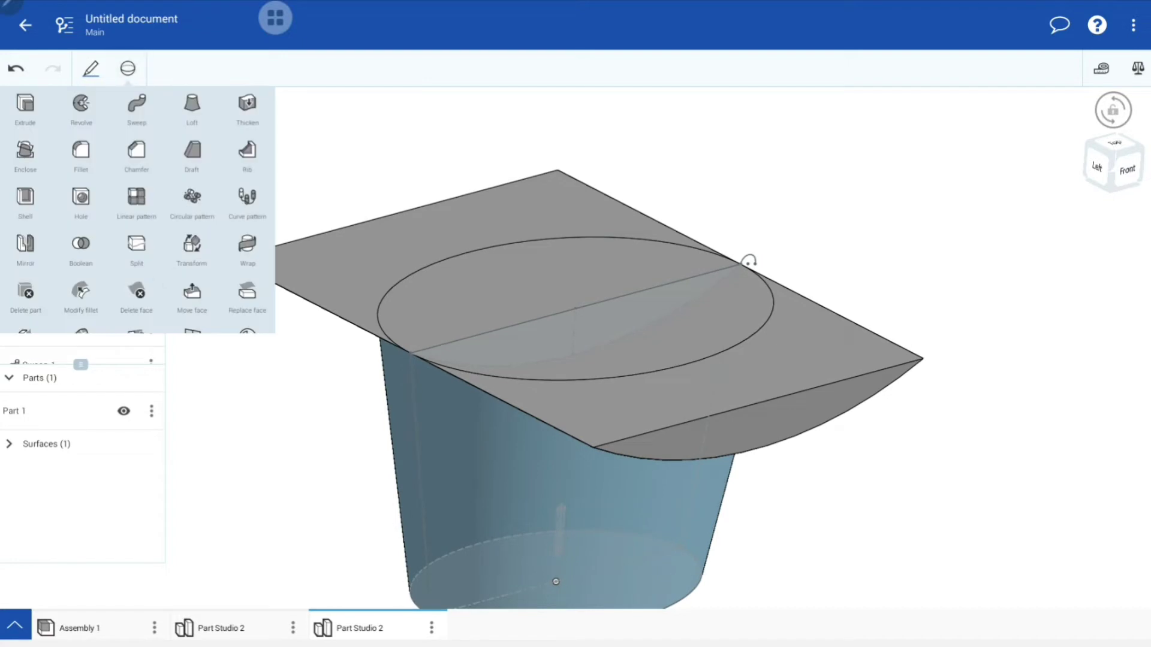
pyautogui.scroll(-1, 138, 210)
pyautogui.click(81, 200)
pyautogui.click(999, 213)
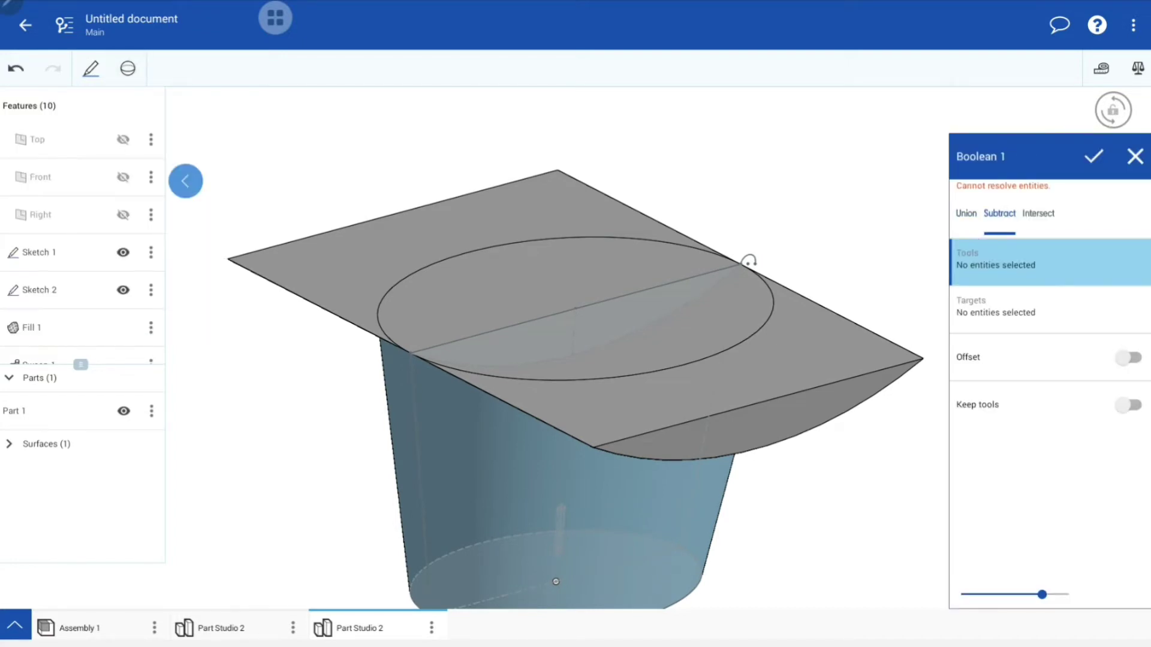
pyautogui.click(1049, 309)
pyautogui.click(558, 479)
pyautogui.click(1019, 257)
pyautogui.click(839, 347)
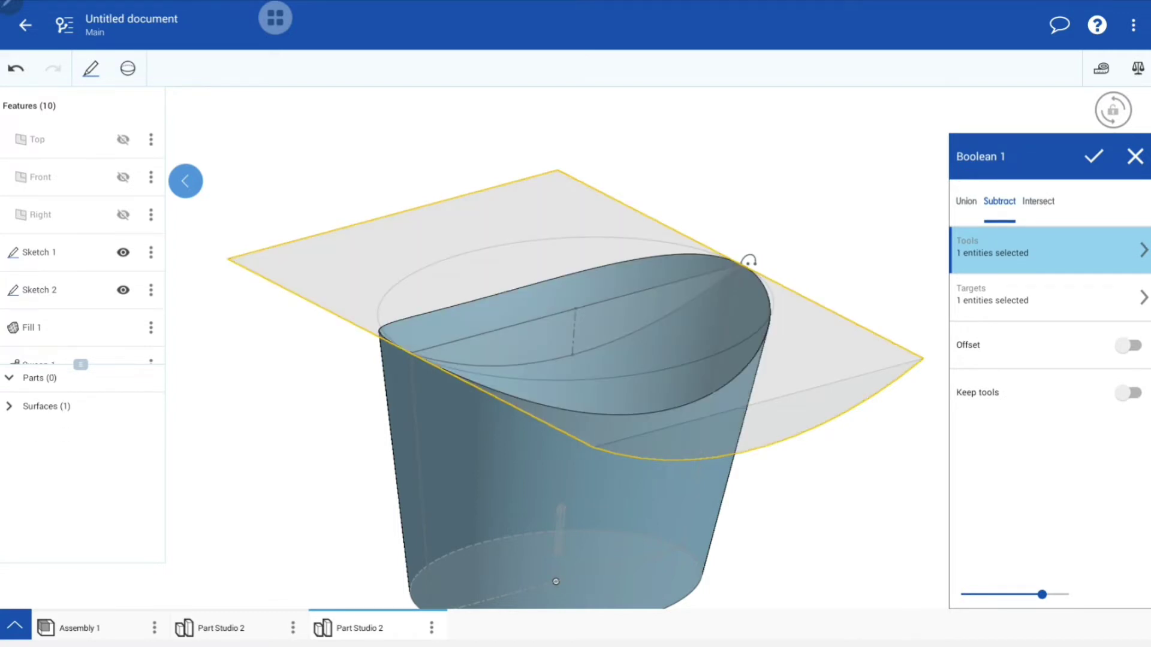
pyautogui.click(1093, 156)
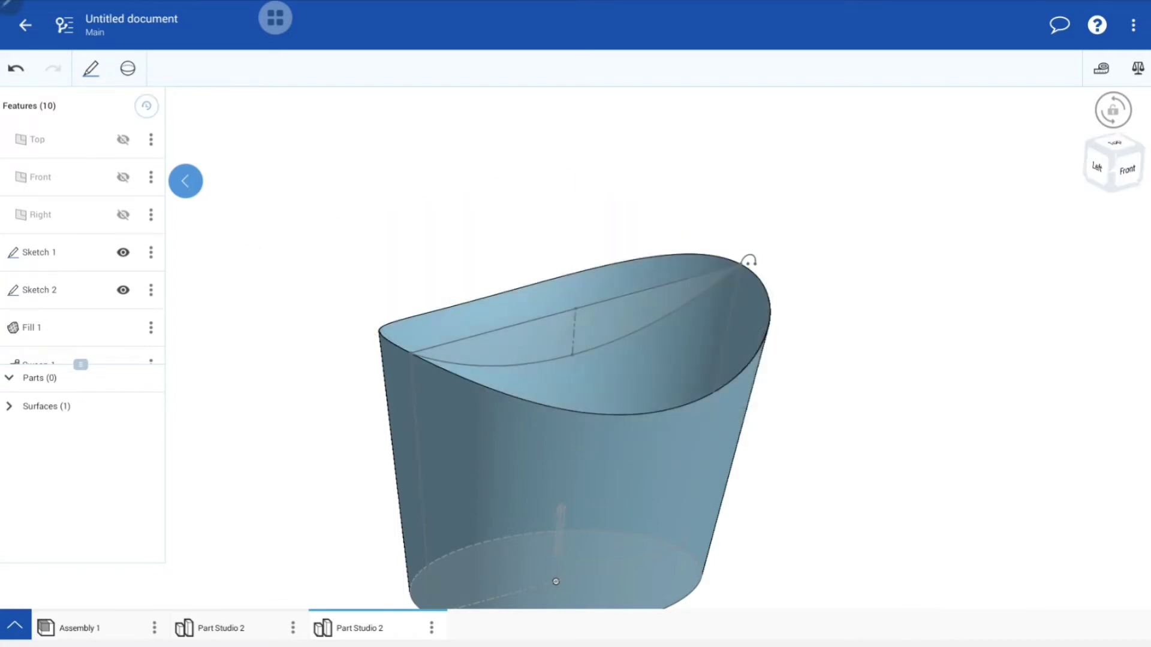
pyautogui.click(127, 68)
# Surface-sweep the small Sketch 2 arc along the basket's top edge, then orbit to inspect it.
pyautogui.scroll(2, 138, 192)
pyautogui.click(192, 111)
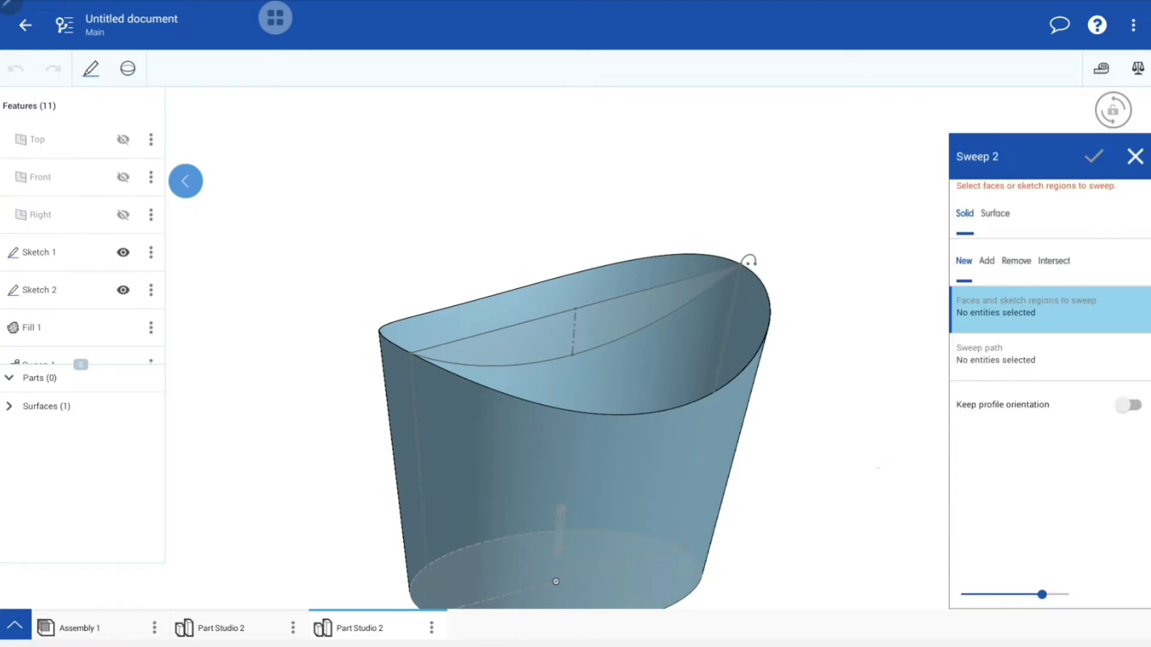
pyautogui.moveTo(748, 261); pyautogui.dragTo(773, 297, button='right')
pyautogui.scroll(5, 702, 312)
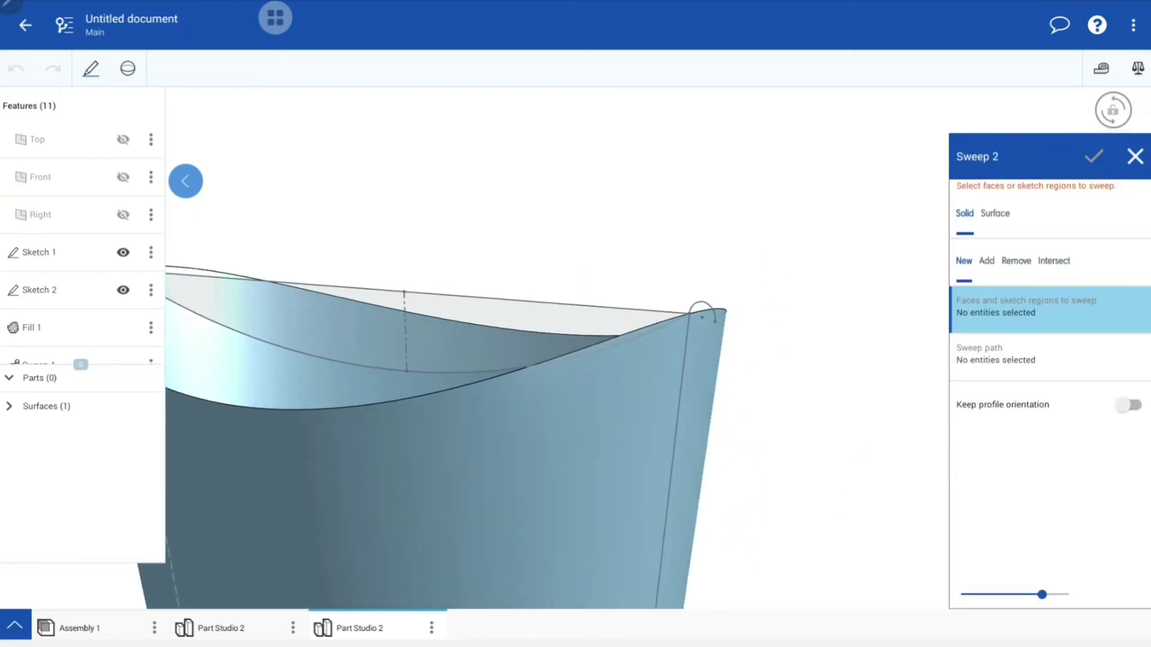
pyautogui.scroll(2, 701, 304)
pyautogui.scroll(3, 701, 304)
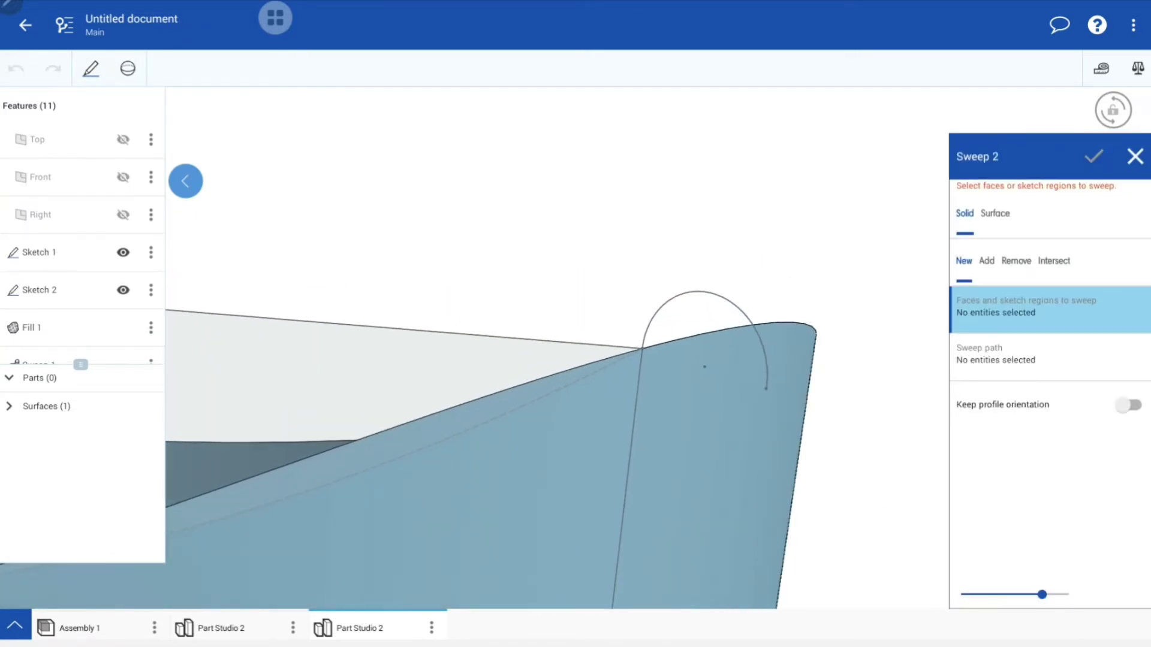
pyautogui.click(995, 213)
pyautogui.click(698, 292)
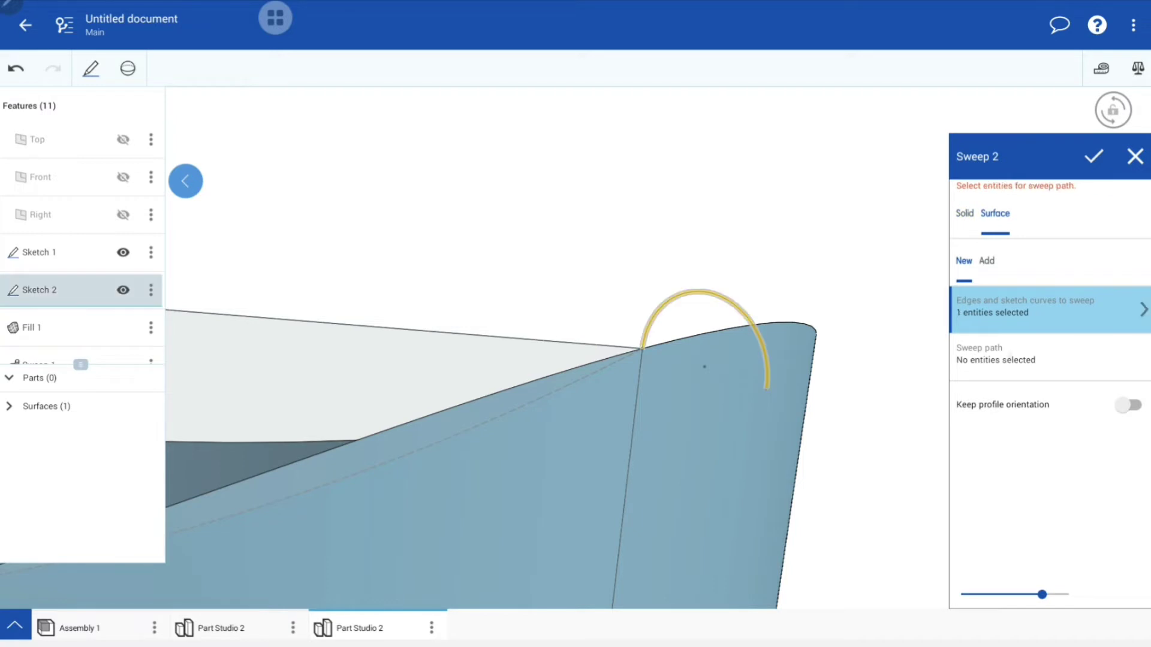
pyautogui.click(1019, 357)
pyautogui.click(773, 324)
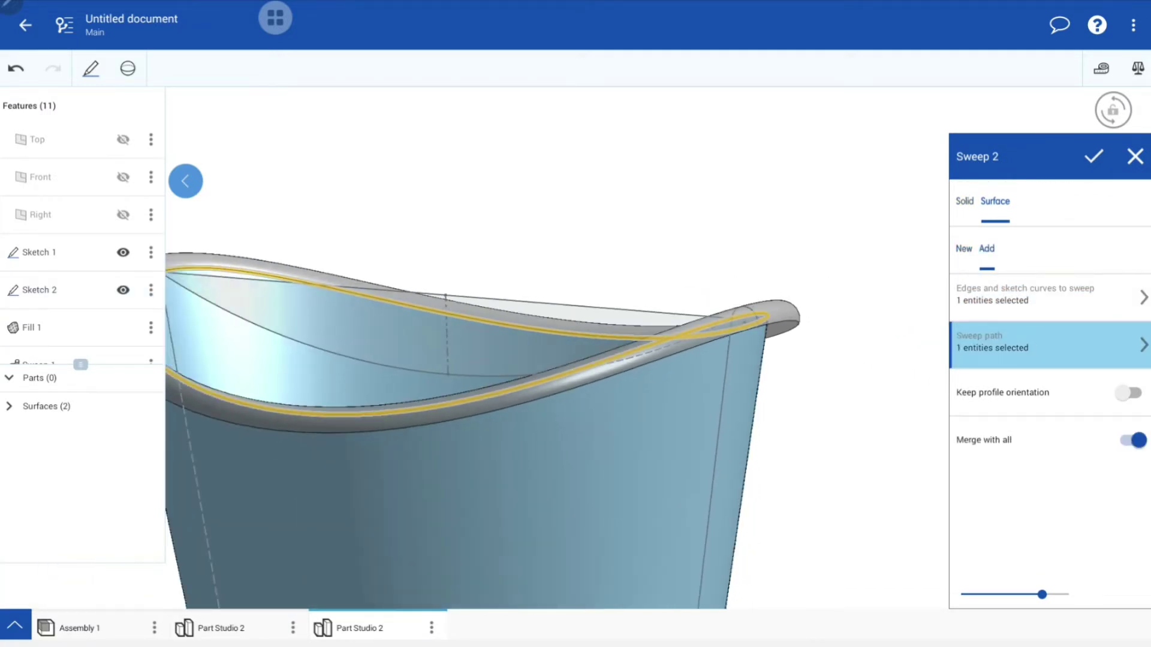
pyautogui.press('Return')
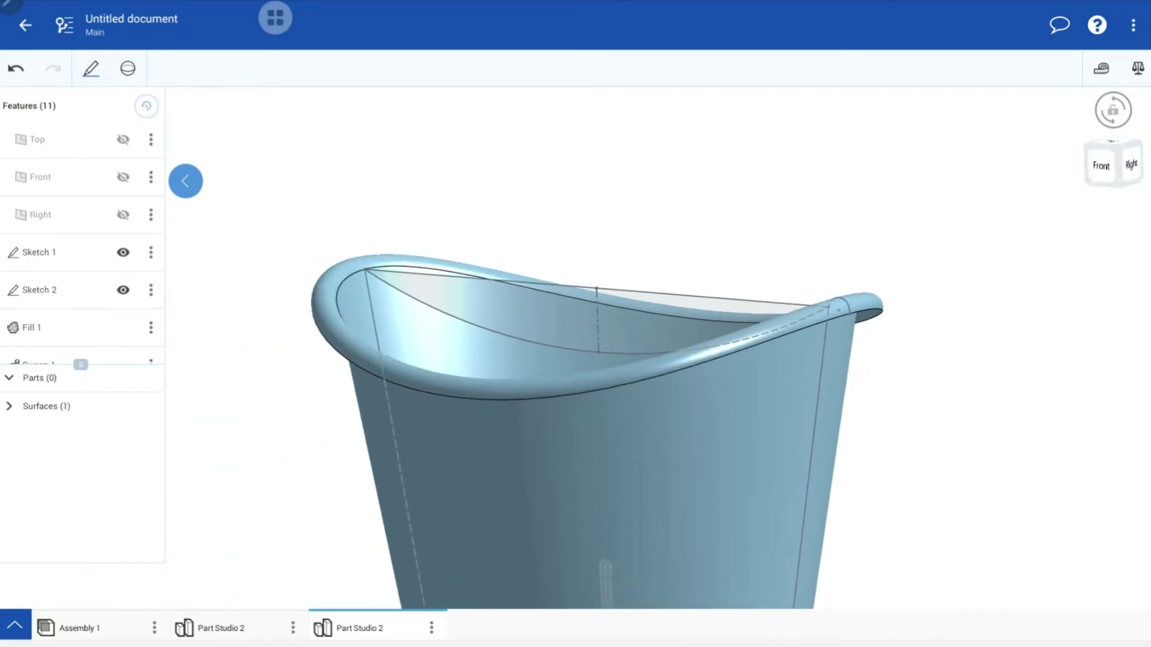
pyautogui.moveTo(540, 419)
pyautogui.mouseDown()
pyautogui.moveTo(552, 540)
pyautogui.moveTo(557, 438)
pyautogui.moveTo(660, 431)
pyautogui.mouseUp()
pyautogui.moveTo(557, 360)
pyautogui.mouseDown()
pyautogui.moveTo(557, 507)
pyautogui.moveTo(552, 449)
pyautogui.moveTo(513, 513)
pyautogui.moveTo(488, 475)
pyautogui.moveTo(464, 596)
pyautogui.moveTo(479, 575)
pyautogui.mouseUp()
# Thicken the tub side wall and rolled rim surfaces 5 mm in the opposite direction.
pyautogui.click(127, 68)
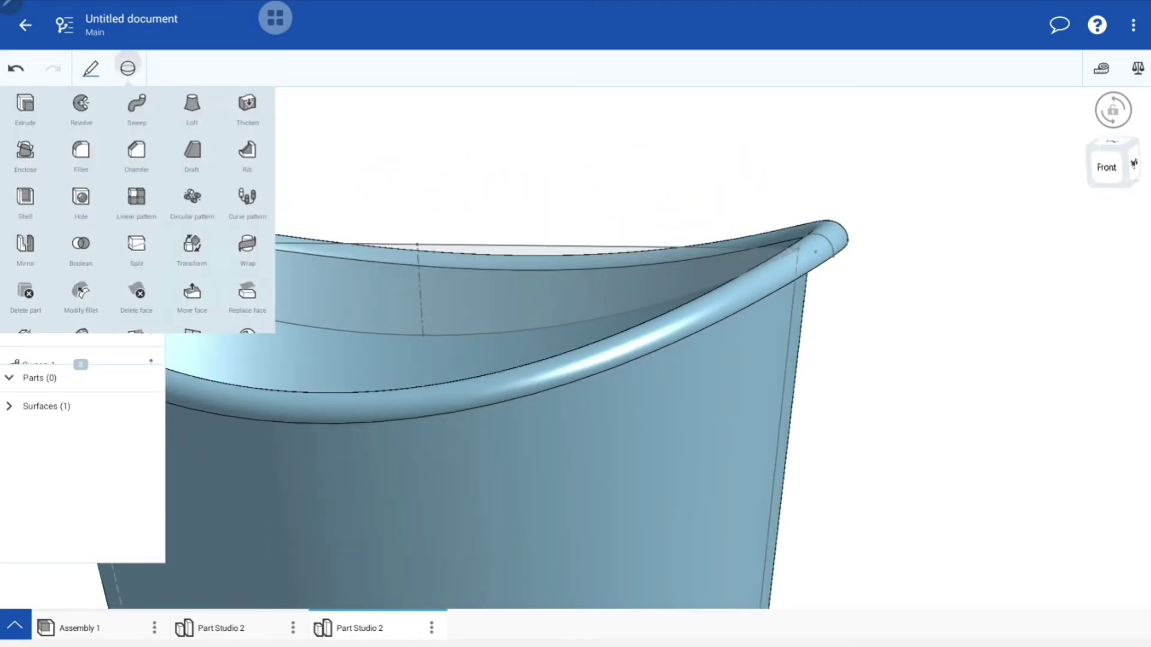
pyautogui.click(246, 104)
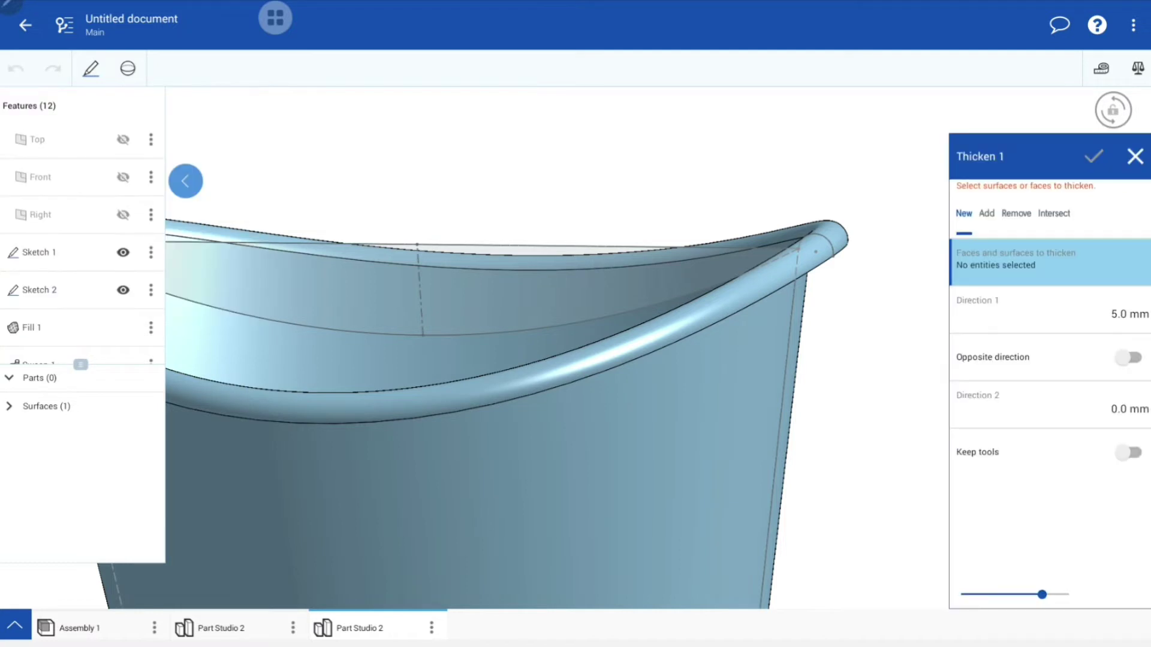
pyautogui.scroll(-3, 557, 471)
pyautogui.click(561, 477)
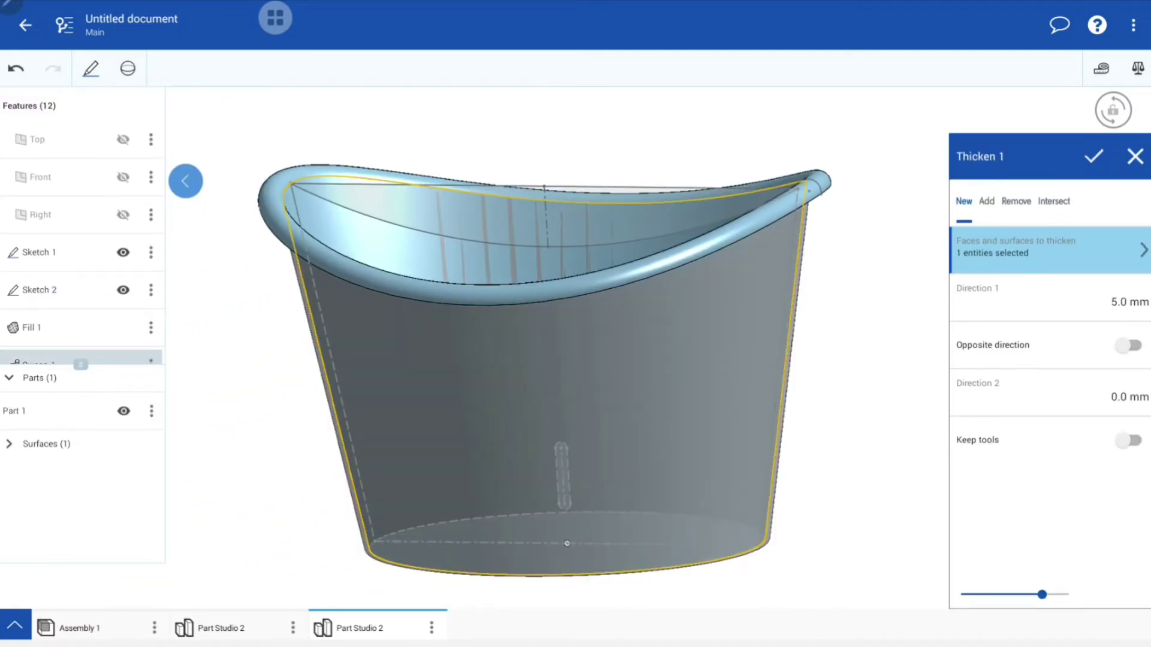
pyautogui.scroll(2, 539, 299)
pyautogui.scroll(2, 540, 300)
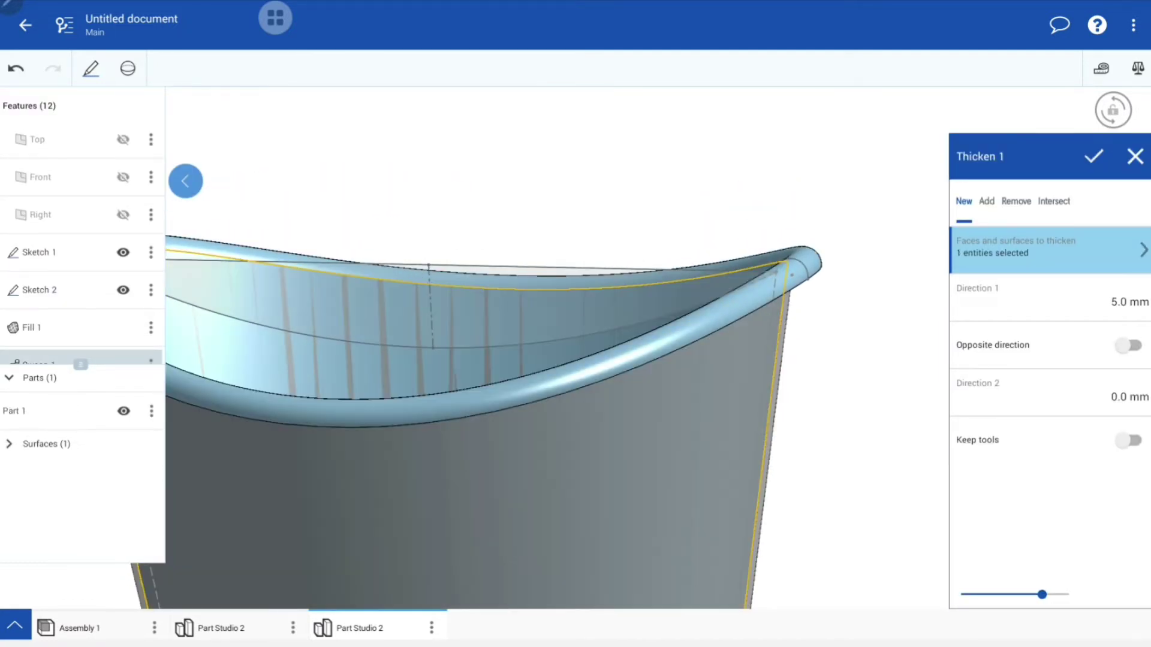
pyautogui.click(1129, 346)
pyautogui.click(540, 351)
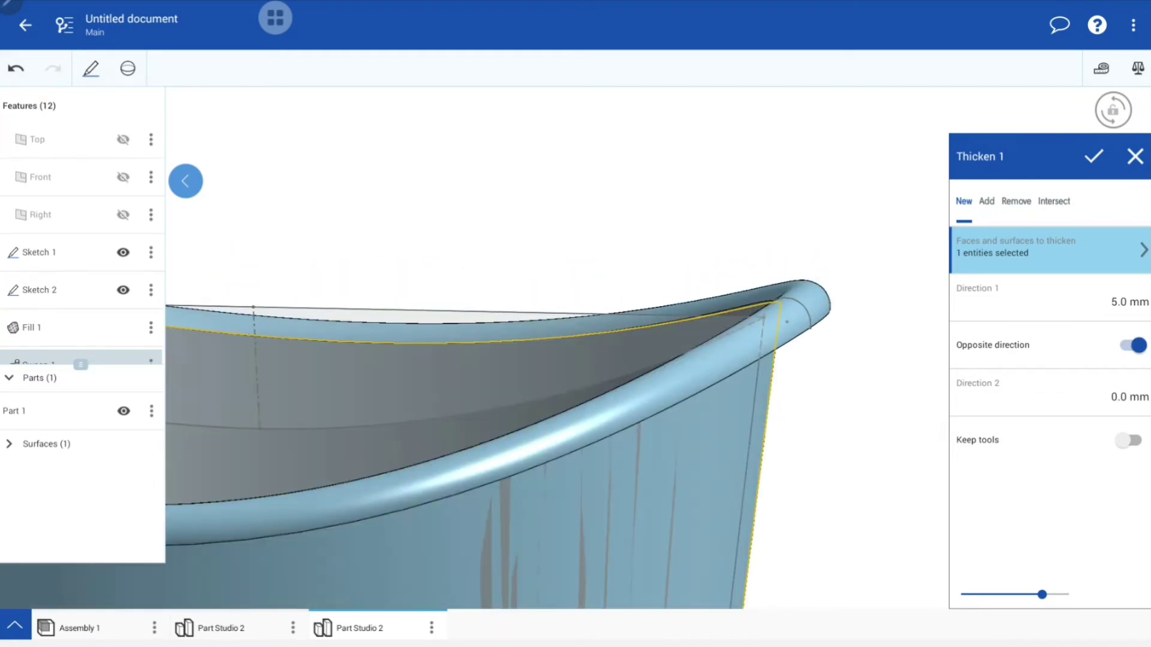
pyautogui.scroll(-3, 539, 360)
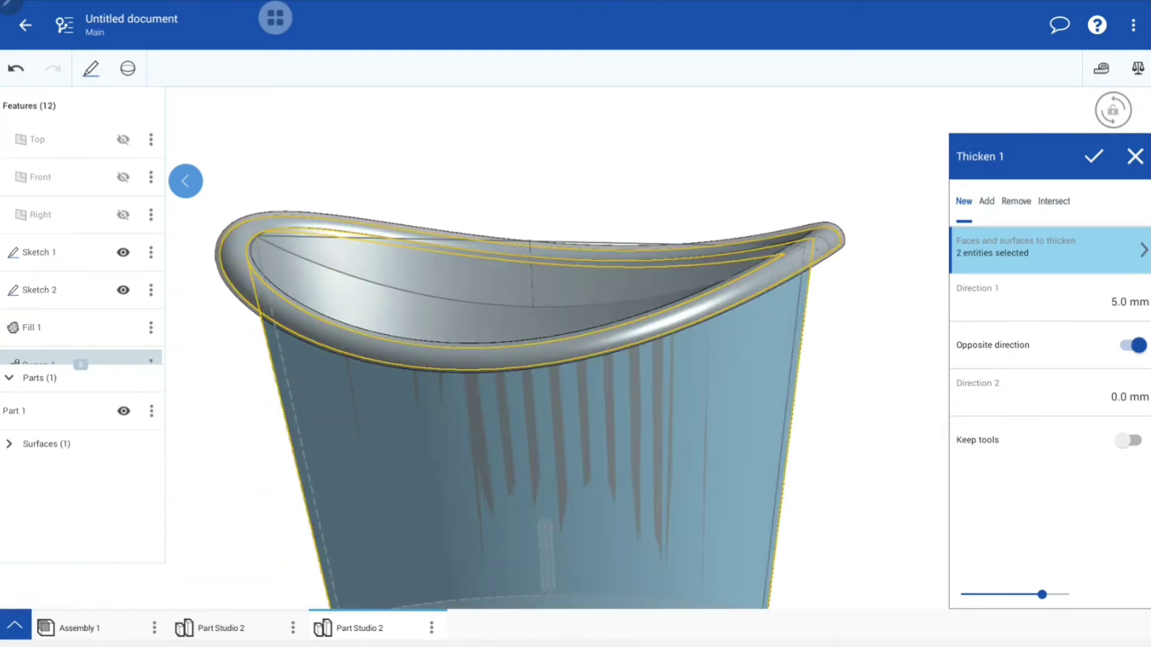
pyautogui.scroll(-2, 539, 360)
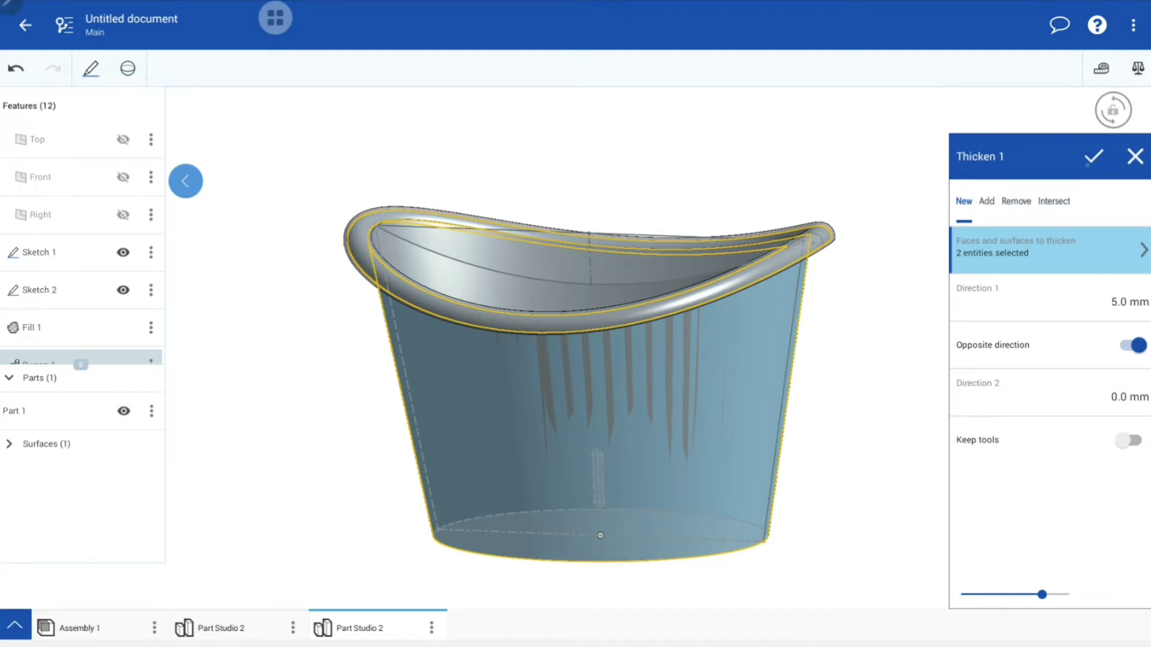
pyautogui.click(1093, 156)
# Temporarily hide the original tub surface to look inside, then show it again.
pyautogui.click(9, 444)
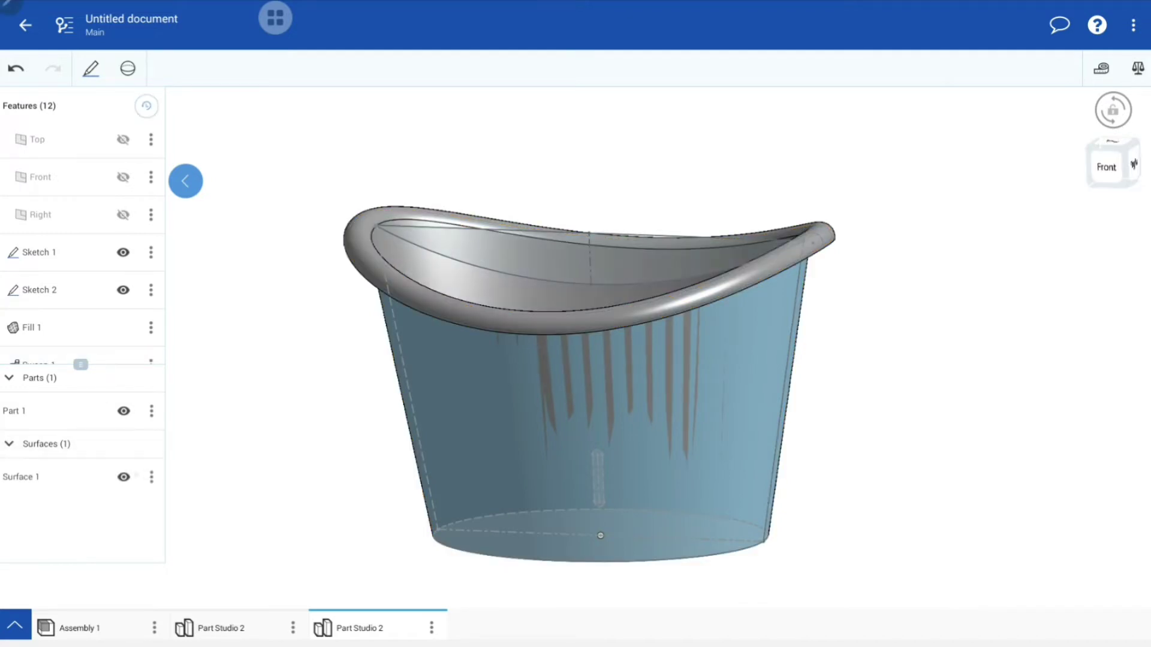
pyautogui.click(123, 476)
pyautogui.moveTo(599, 269); pyautogui.dragTo(599, 390)
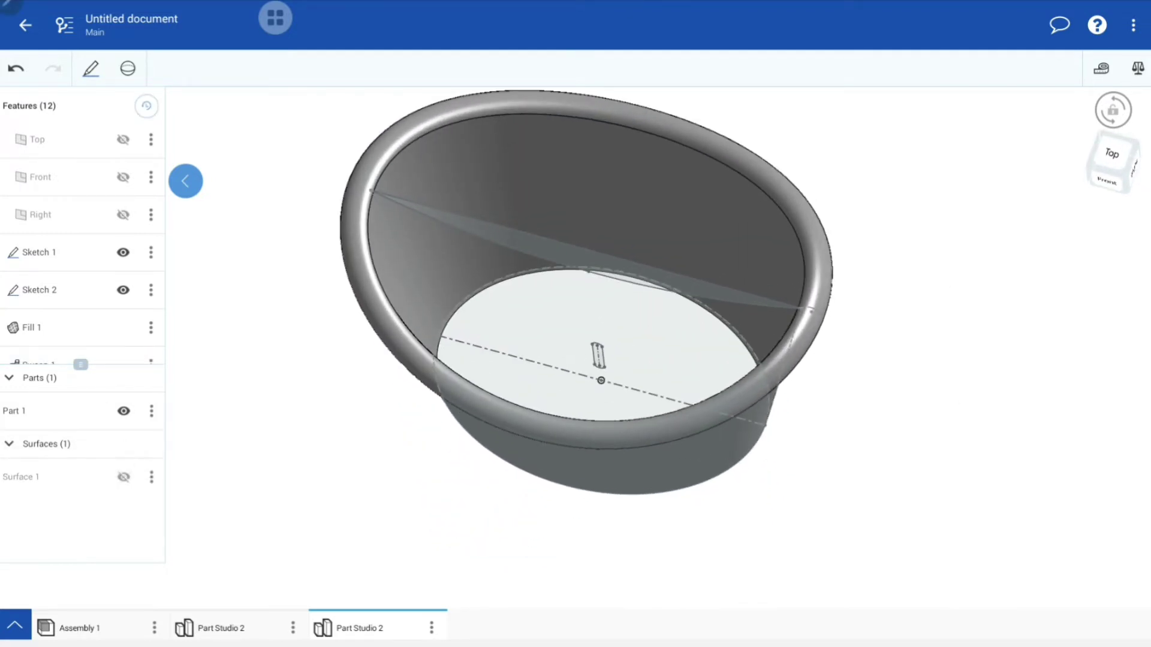
pyautogui.click(124, 477)
# Thicken the base surface inside the tub by 5 mm into a second part, showing the Front plane.
pyautogui.click(127, 68)
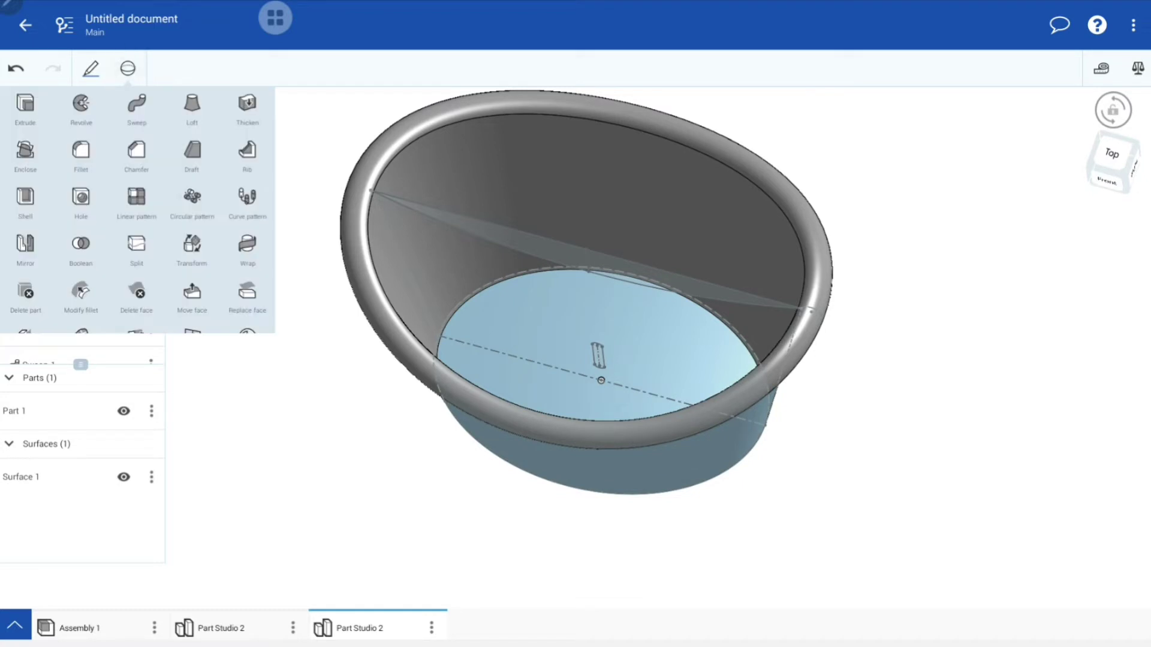
pyautogui.click(26, 151)
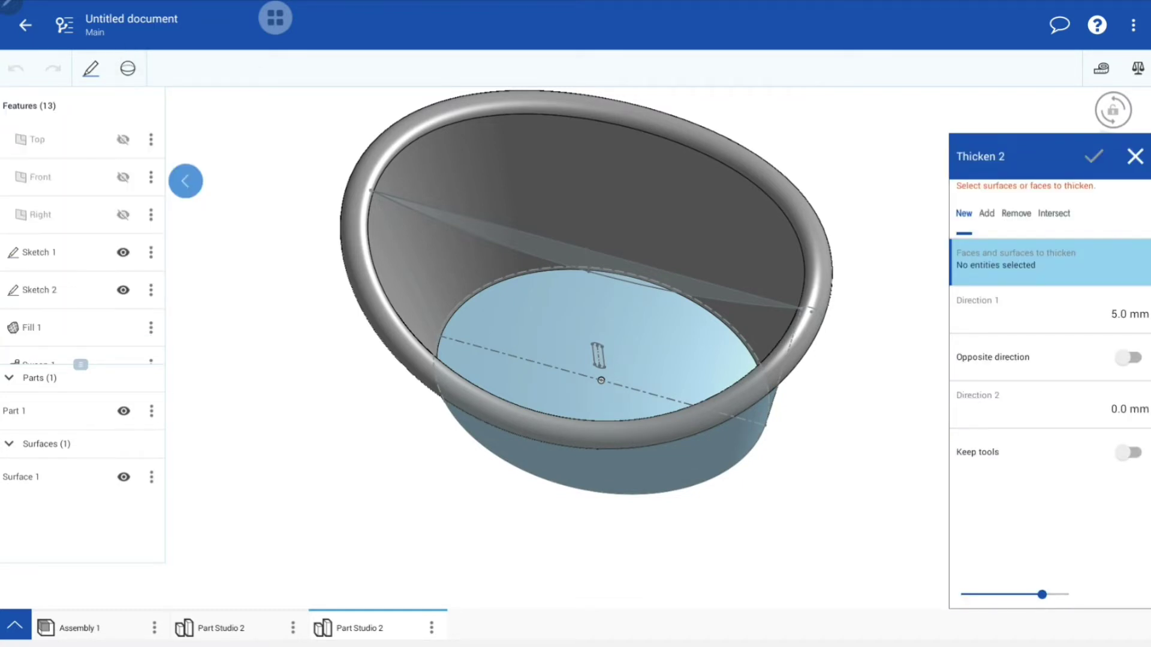
pyautogui.click(600, 336)
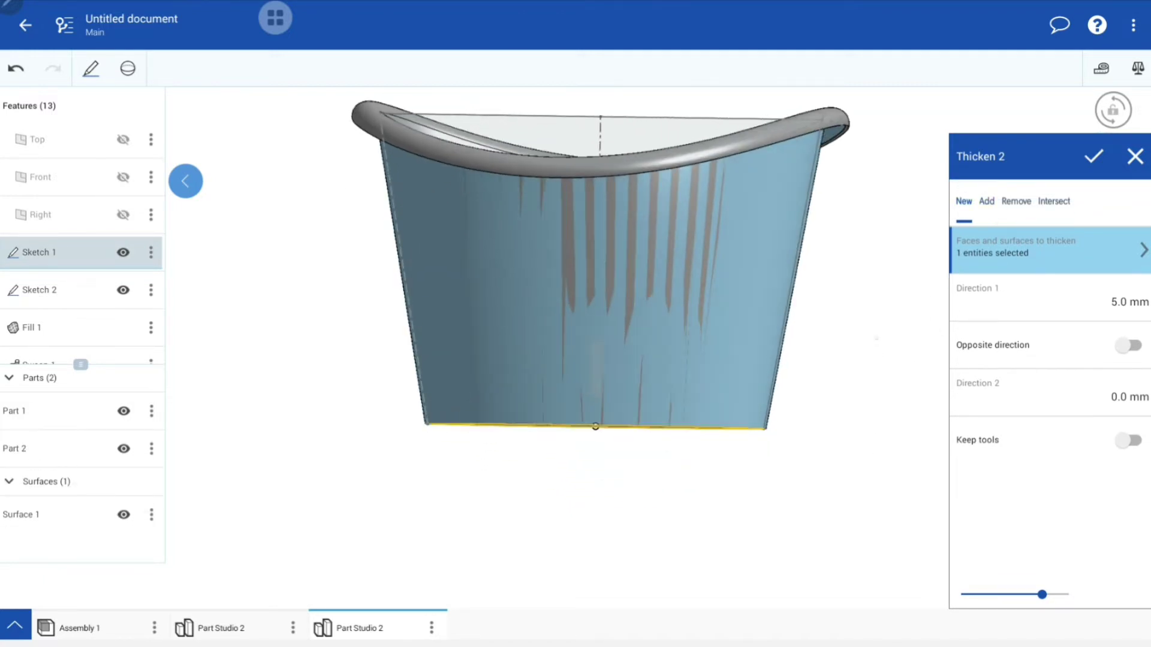
pyautogui.scroll(5, 593, 300)
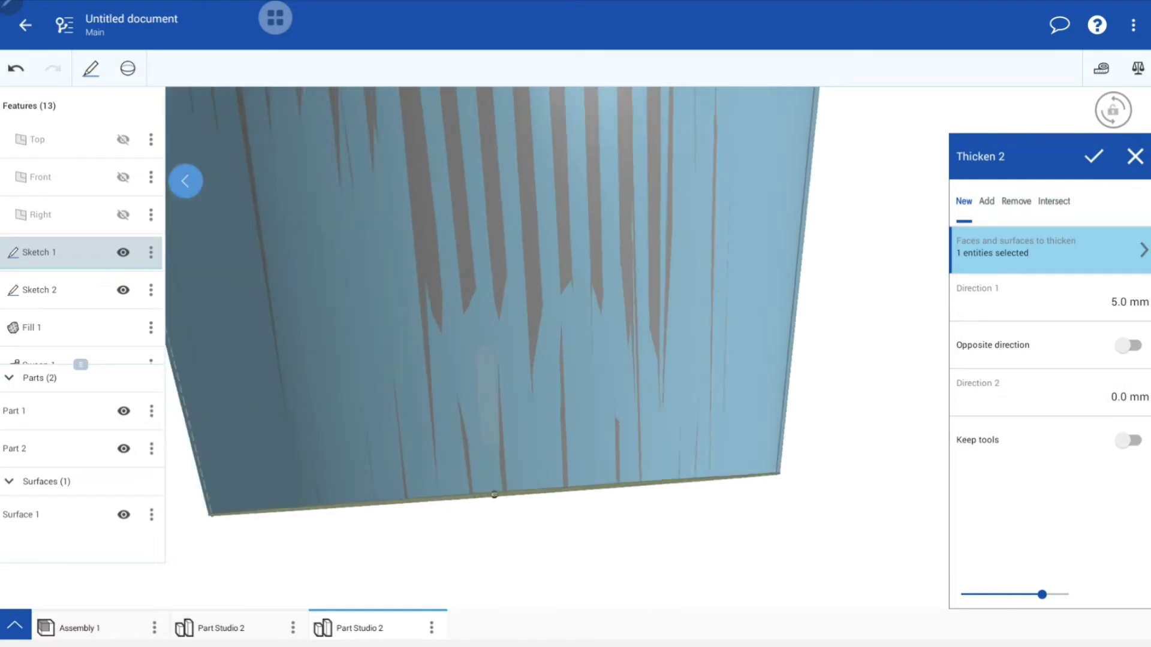
pyautogui.scroll(-4, 594, 300)
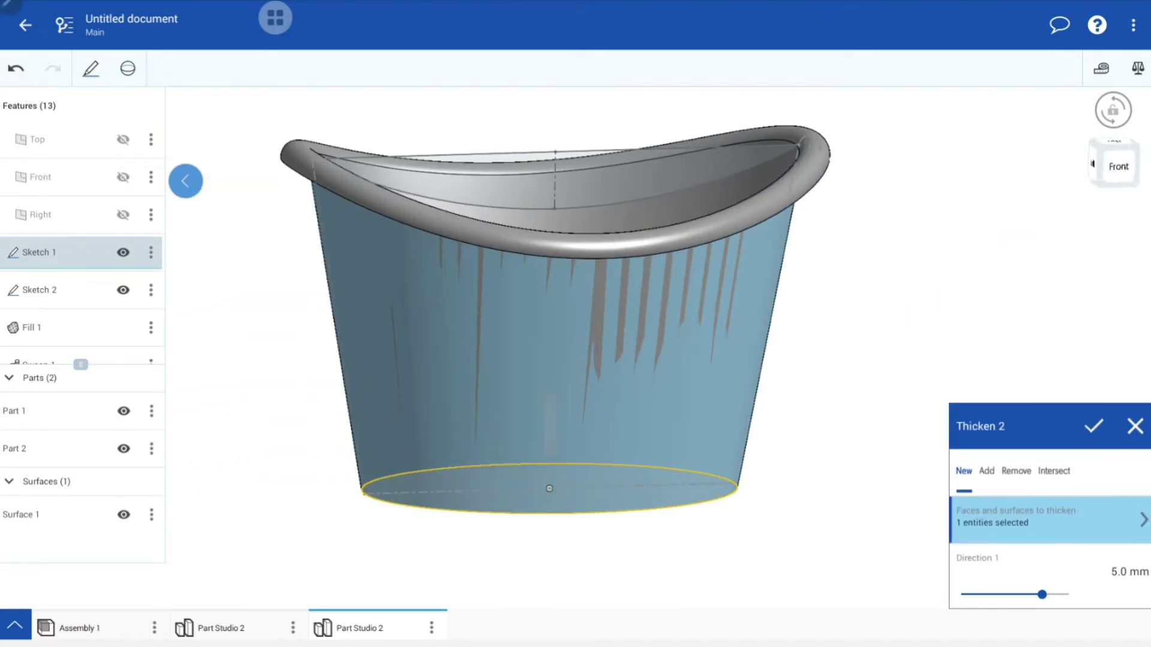
pyautogui.click(123, 176)
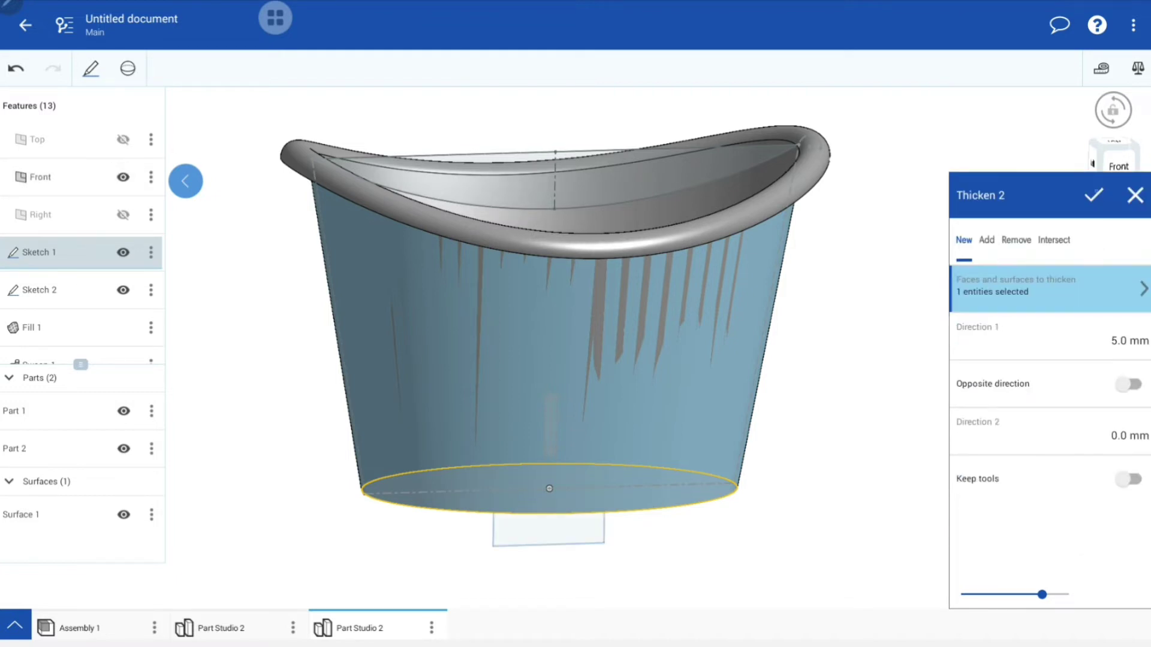
pyautogui.click(1134, 195)
# Hide the leftover Surface 1 while orbiting around the tub.
pyautogui.moveTo(540, 359)
pyautogui.mouseDown()
pyautogui.moveTo(659, 360)
pyautogui.moveTo(570, 359)
pyautogui.mouseUp()
pyautogui.click(124, 514)
pyautogui.moveTo(575, 300)
pyautogui.mouseDown()
pyautogui.moveTo(575, 348)
pyautogui.moveTo(624, 335)
pyautogui.moveTo(635, 300)
pyautogui.mouseUp()
# Hide the Front plane and turn on a section view showing where base meets wall.
pyautogui.click(123, 177)
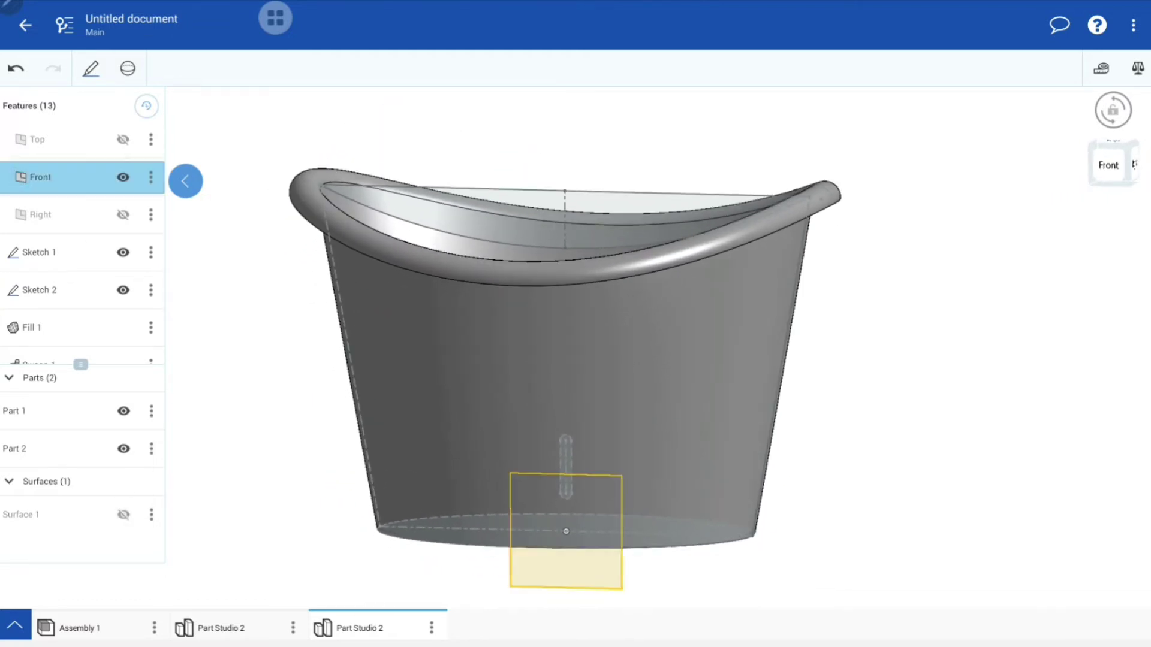
pyautogui.click(41, 177)
pyautogui.click(1135, 163)
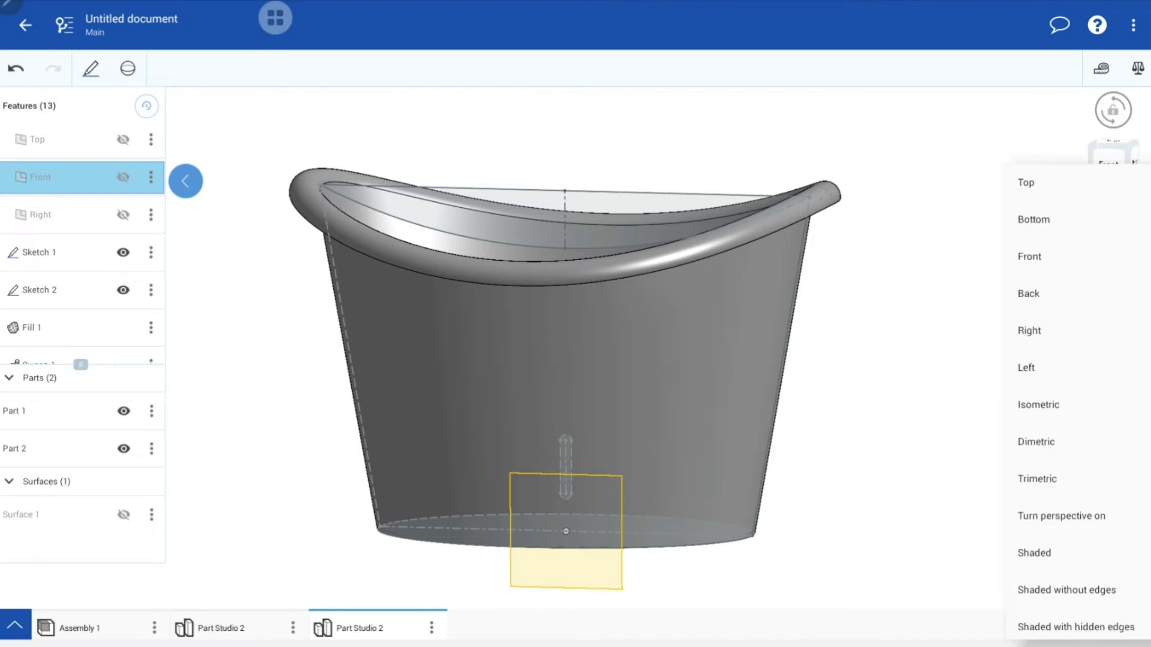
pyautogui.scroll(-2, 1067, 420)
pyautogui.click(1043, 583)
pyautogui.click(545, 546)
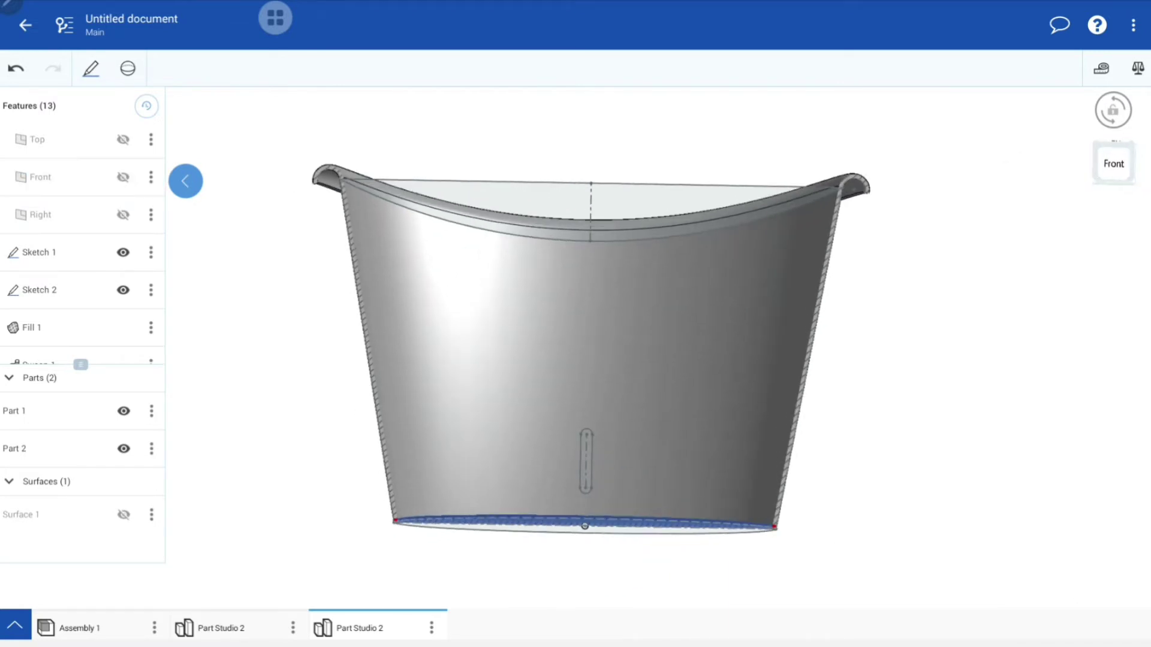
pyautogui.scroll(5, 749, 530)
pyautogui.moveTo(539, 359); pyautogui.dragTo(521, 299)
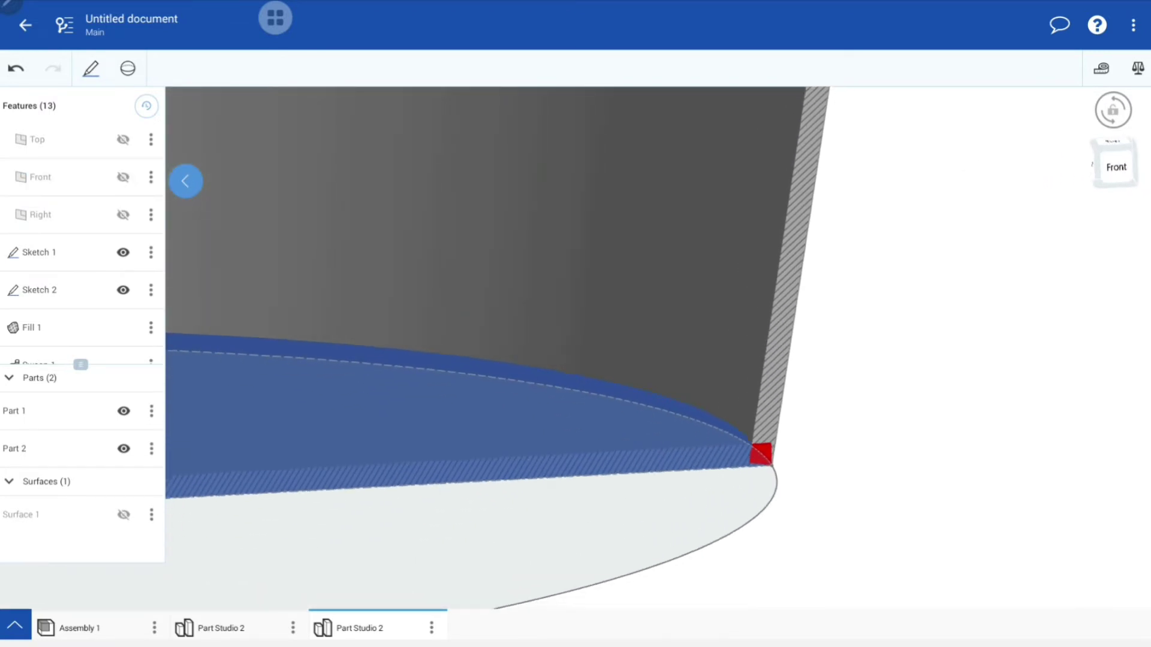
# Union the base part and wall part into a single solid.
pyautogui.click(127, 68)
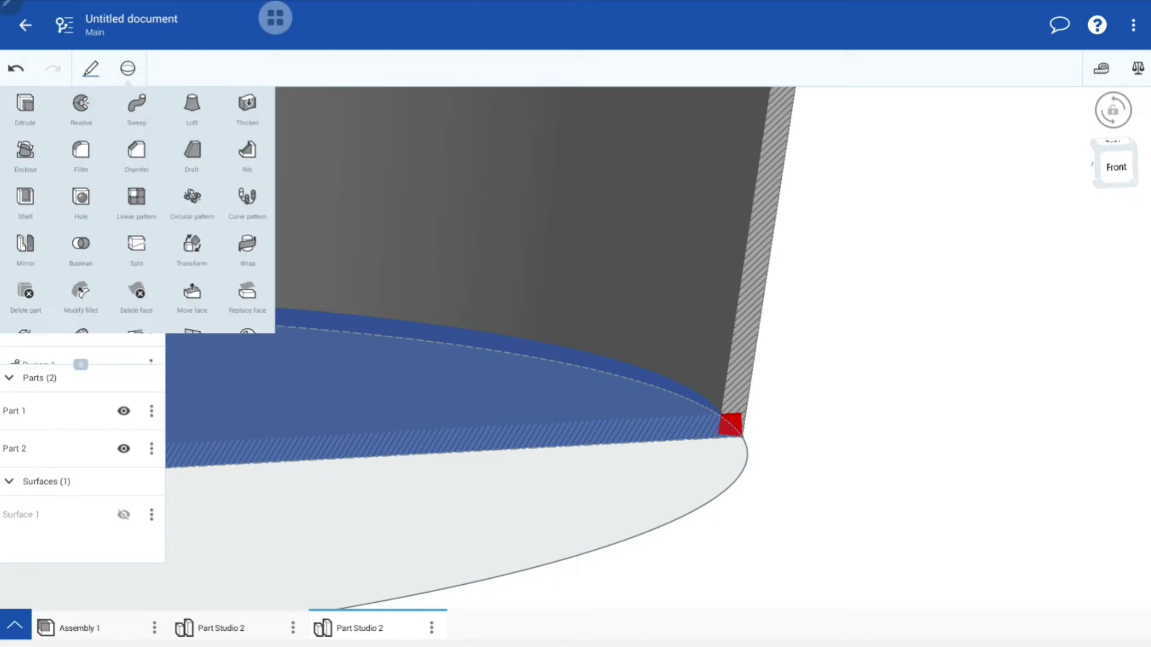
pyautogui.click(82, 239)
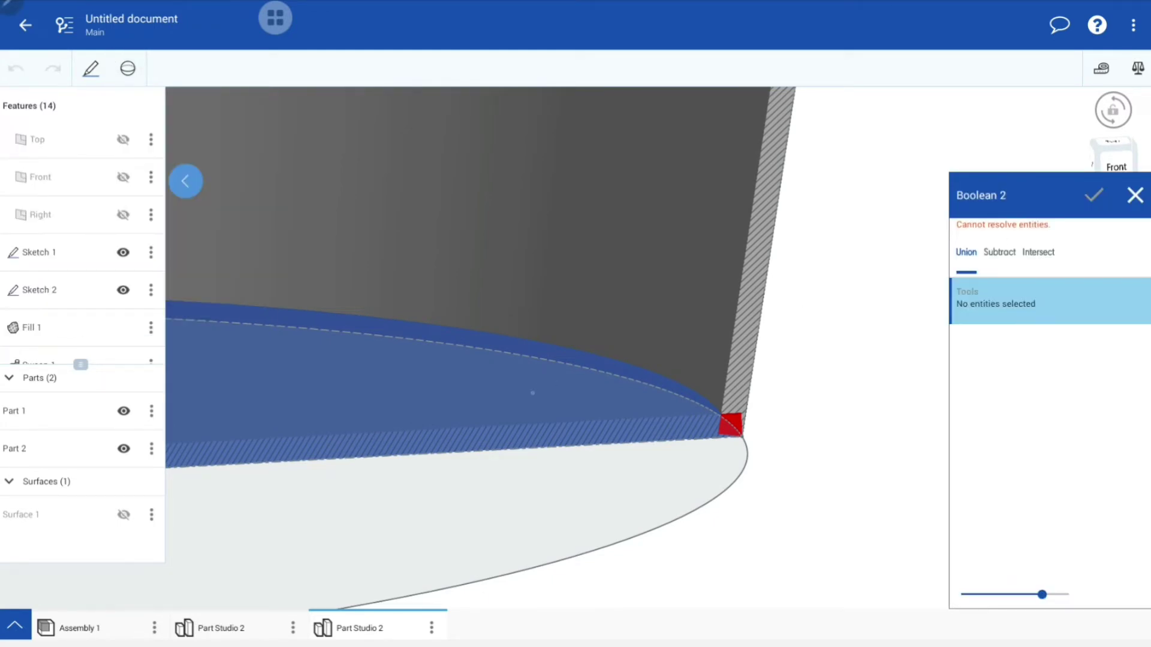
pyautogui.click(36, 449)
pyautogui.click(36, 410)
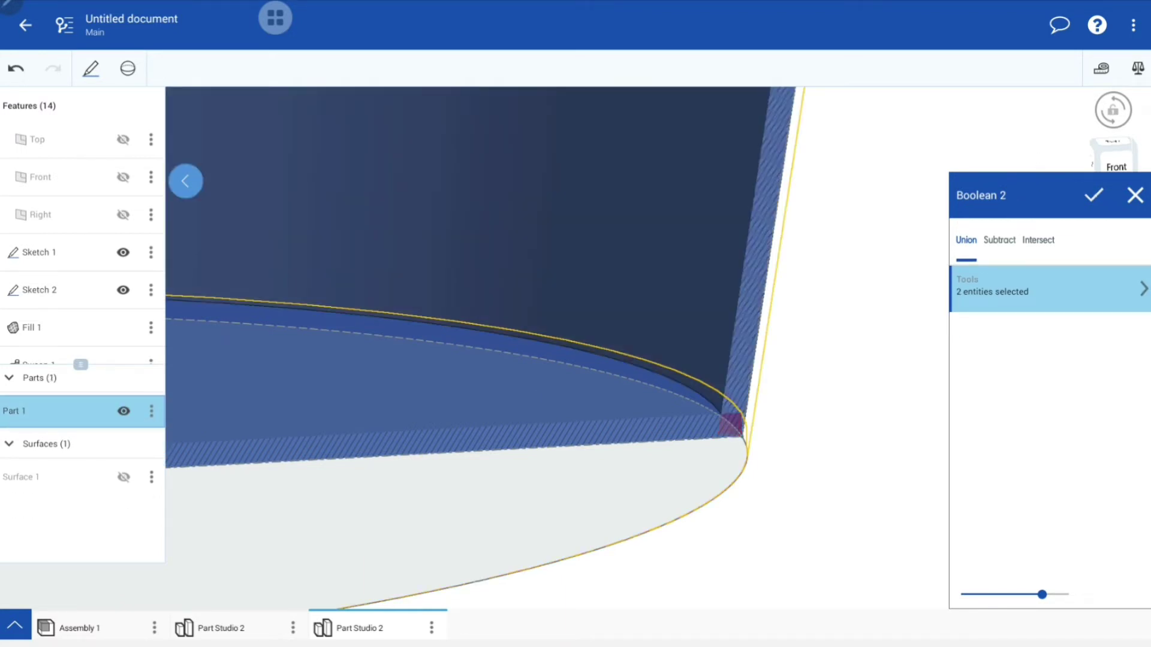
pyautogui.click(1093, 195)
pyautogui.scroll(-2, 557, 312)
# Switch the display to shaded with hidden edges and look down into the part.
pyautogui.scroll(-3, 557, 312)
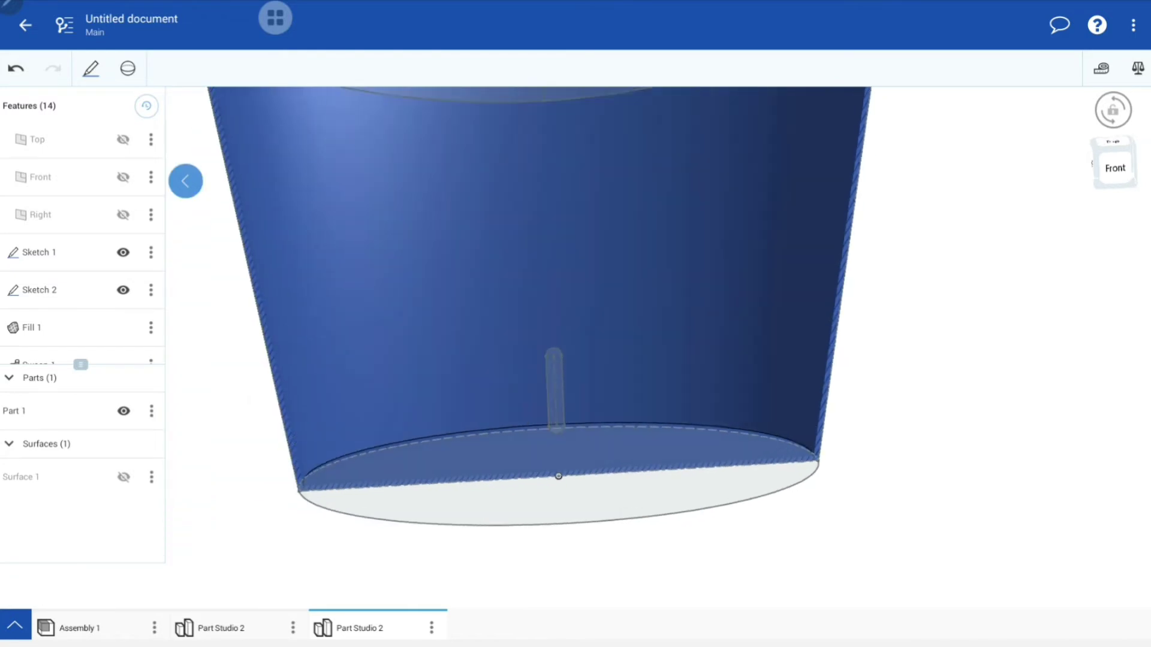
pyautogui.scroll(-2, 557, 311)
pyautogui.moveTo(575, 323); pyautogui.dragTo(695, 324, button='right')
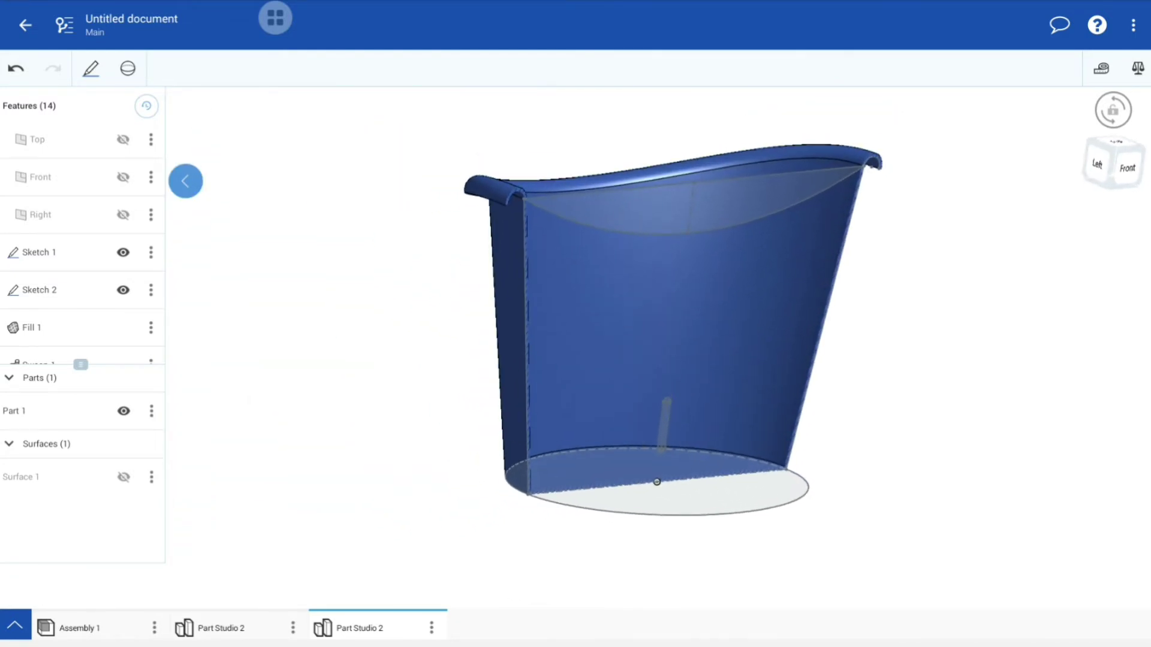
pyautogui.click(1115, 168)
pyautogui.scroll(-3, 1072, 390)
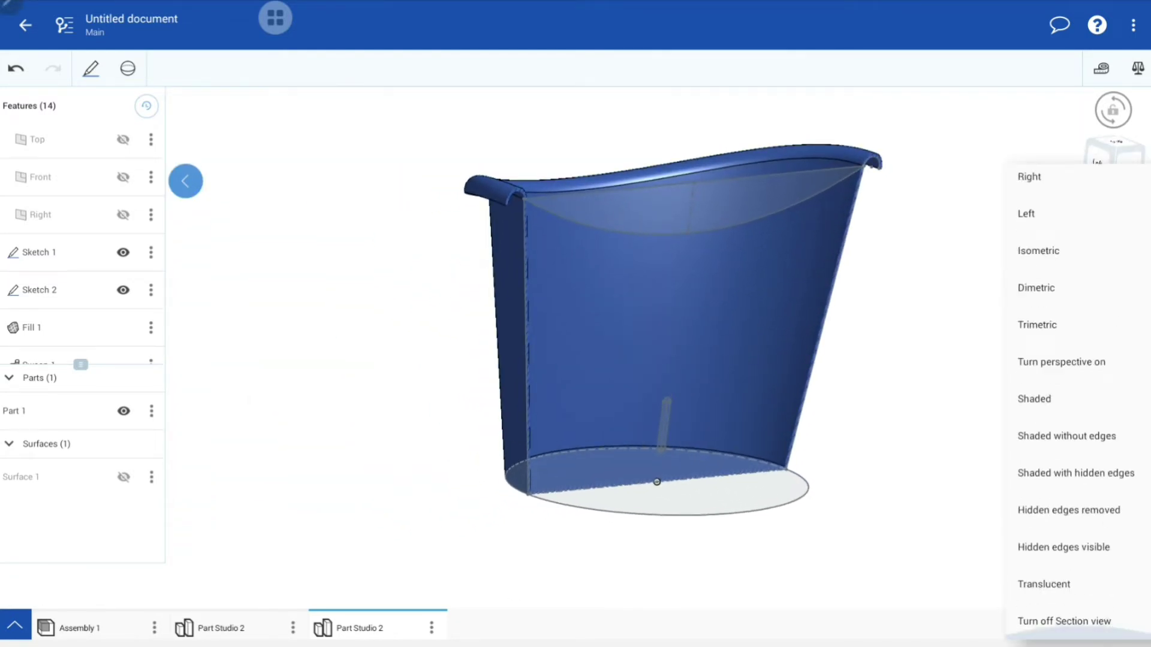
pyautogui.click(1072, 472)
pyautogui.moveTo(575, 299); pyautogui.dragTo(576, 432, button='right')
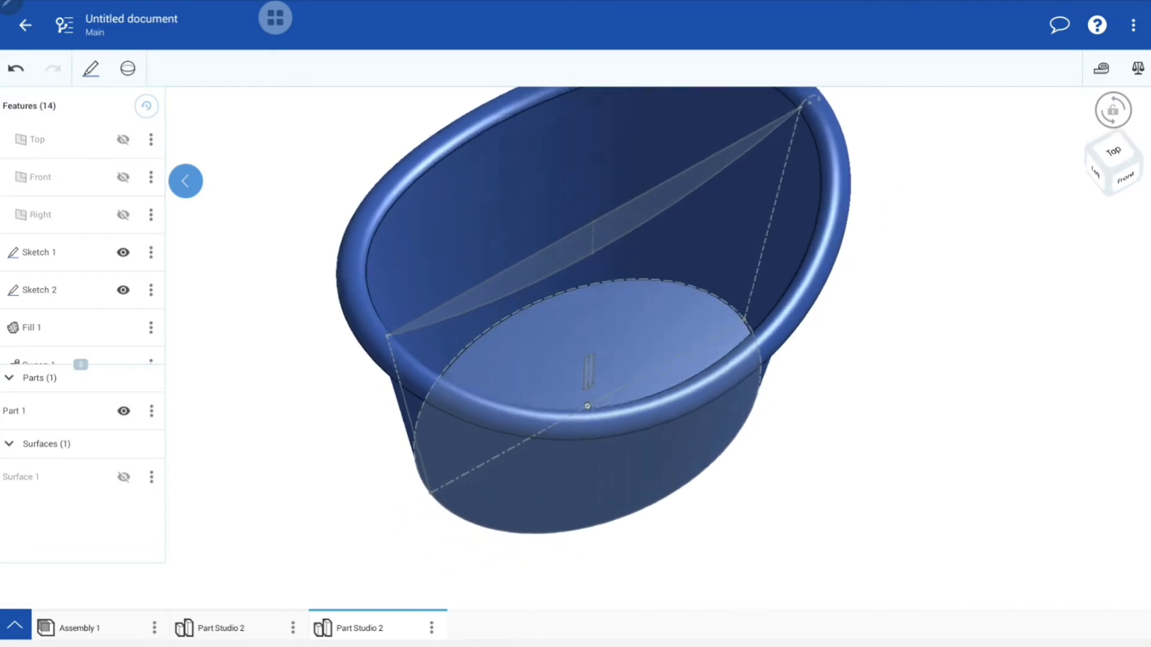
pyautogui.scroll(3, 587, 348)
pyautogui.scroll(3, 587, 392)
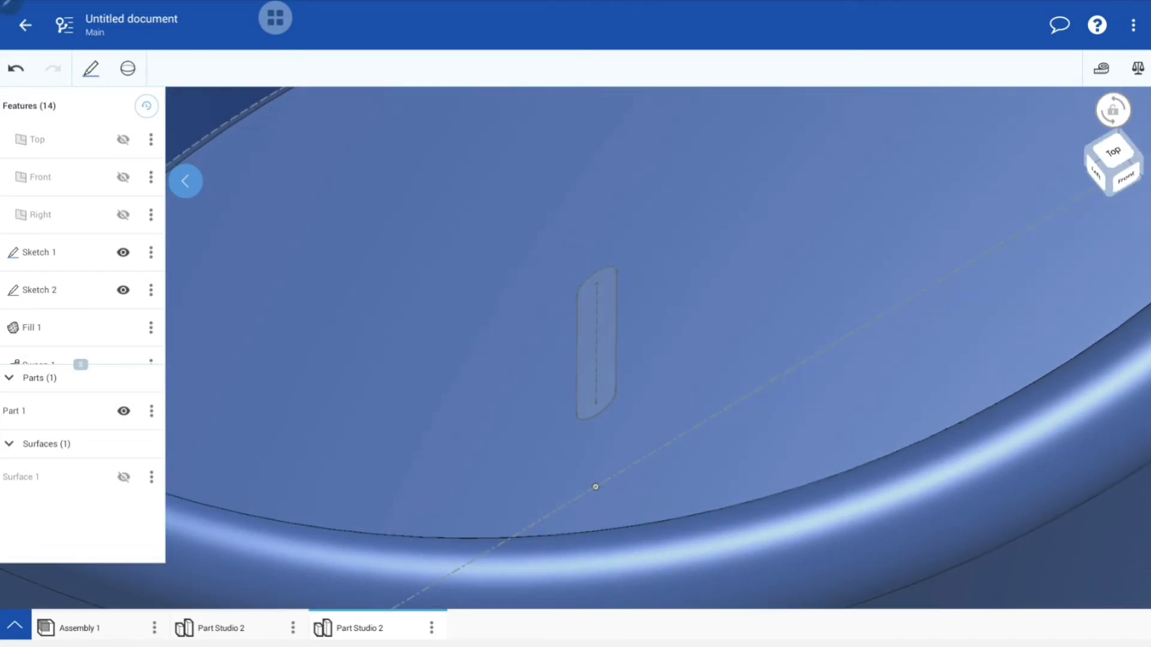
pyautogui.scroll(3, 652, 320)
# Extrude the slot sketch symmetrically as a new bar, about 843 mm long, through both walls.
pyautogui.click(513, 378)
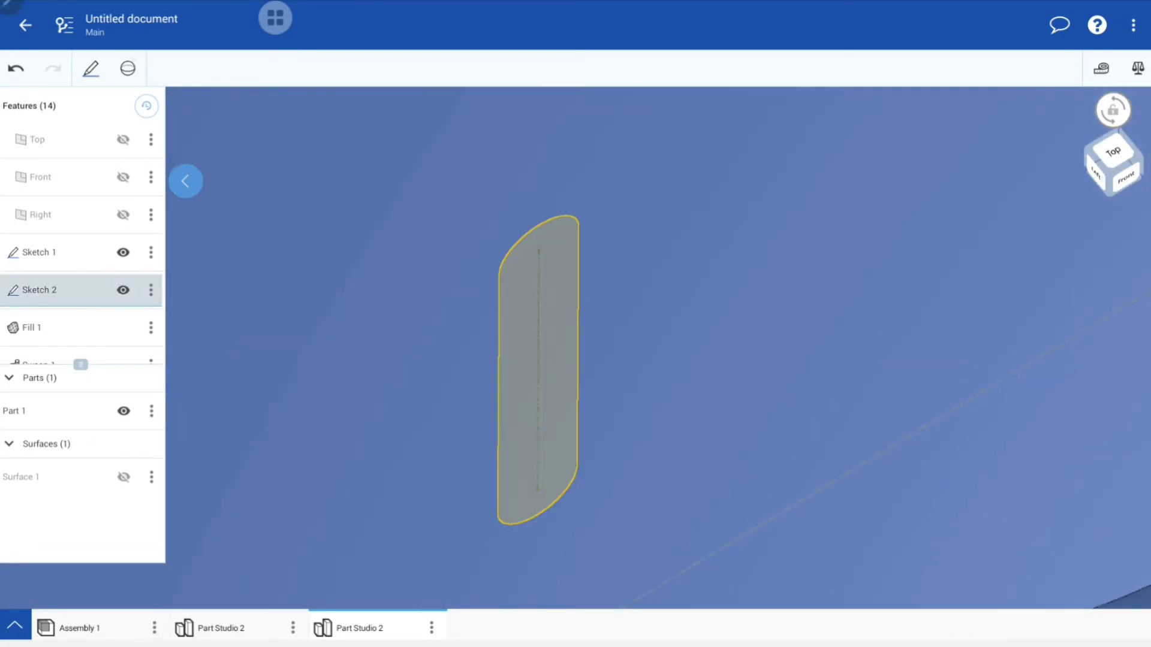
pyautogui.hotkey('shift', 'e')
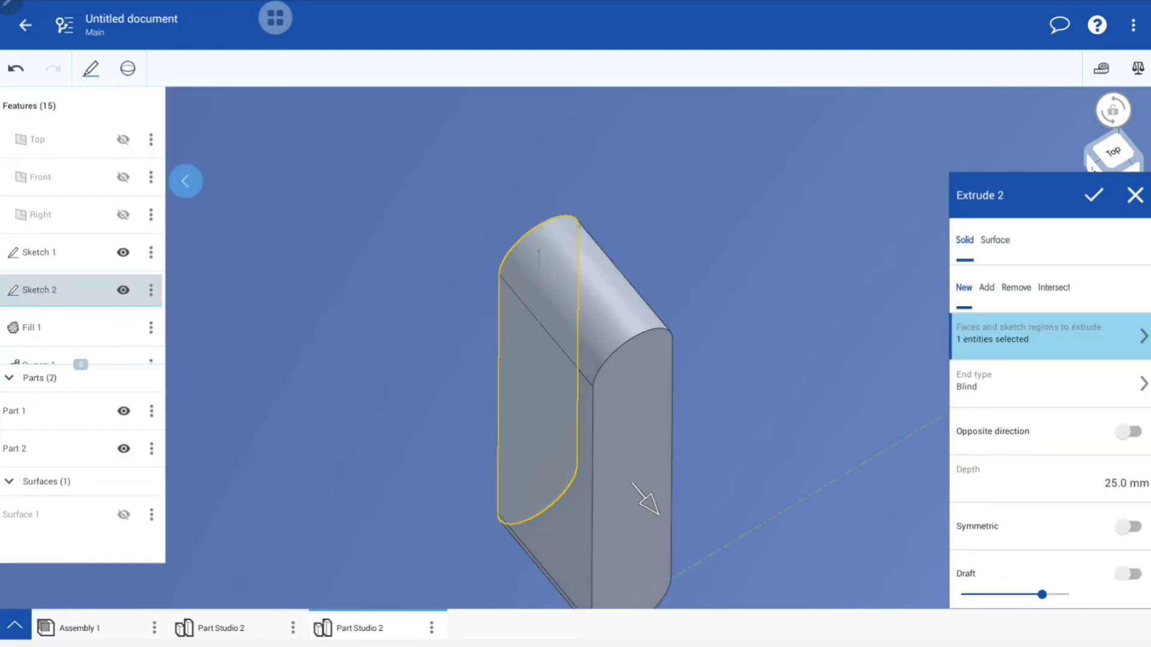
pyautogui.click(1129, 526)
pyautogui.scroll(-5, 707, 283)
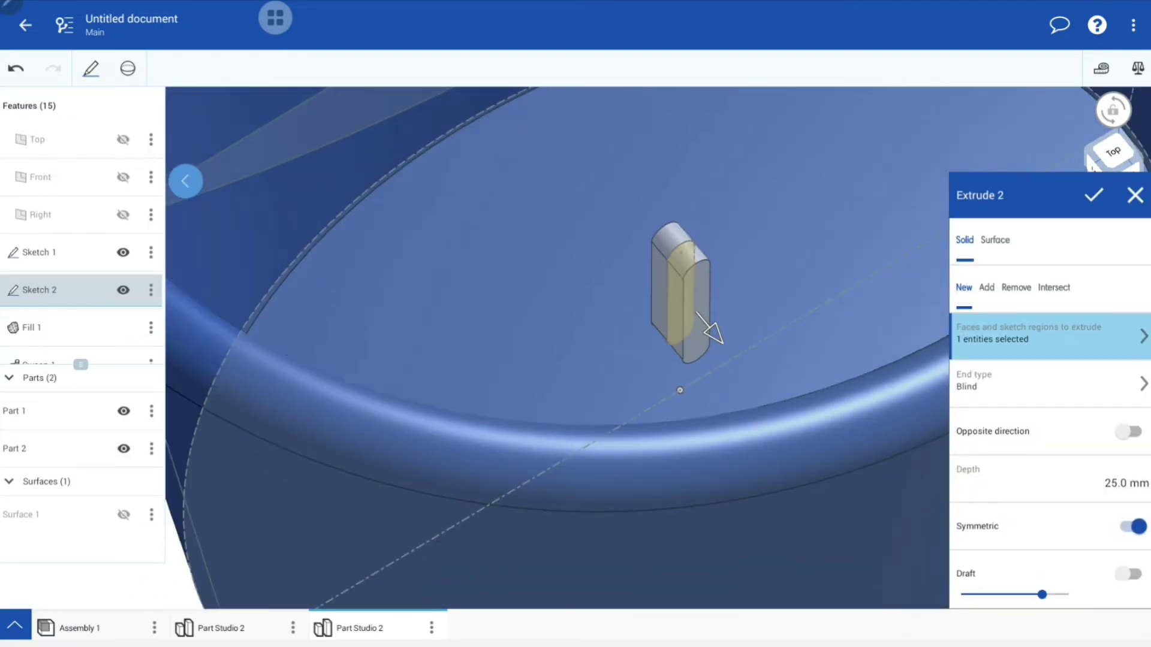
pyautogui.moveTo(706, 282); pyautogui.dragTo(707, 180, button='right')
pyautogui.moveTo(746, 339); pyautogui.dragTo(835, 424)
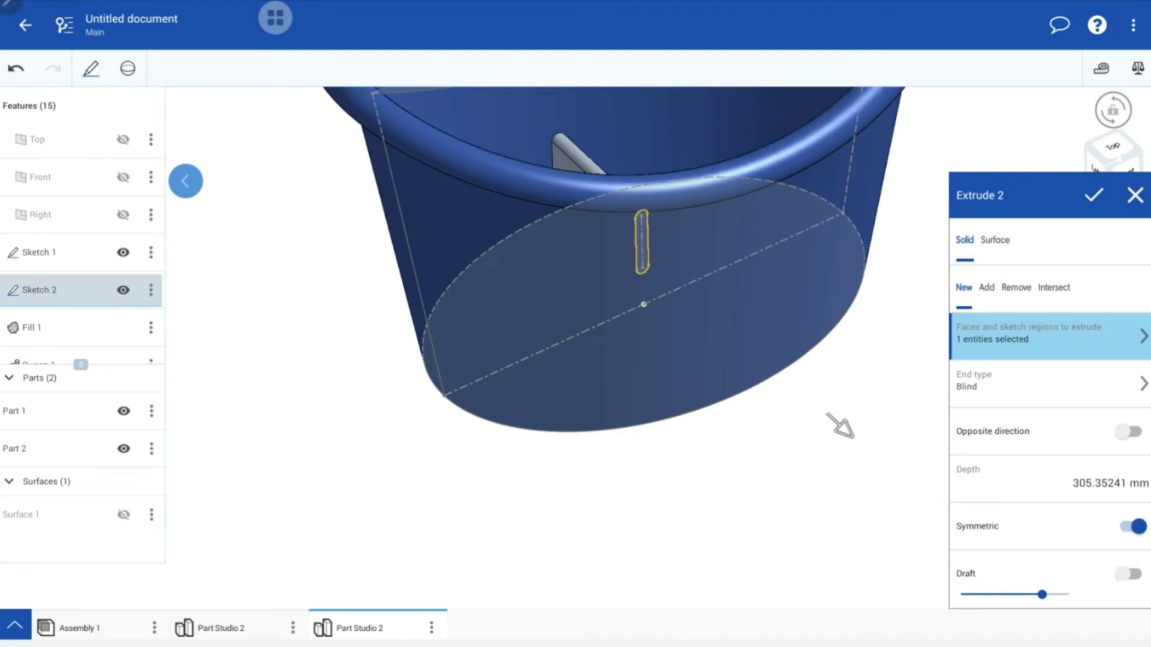
pyautogui.moveTo(599, 299); pyautogui.dragTo(455, 281, button='right')
pyautogui.moveTo(896, 429); pyautogui.dragTo(923, 433)
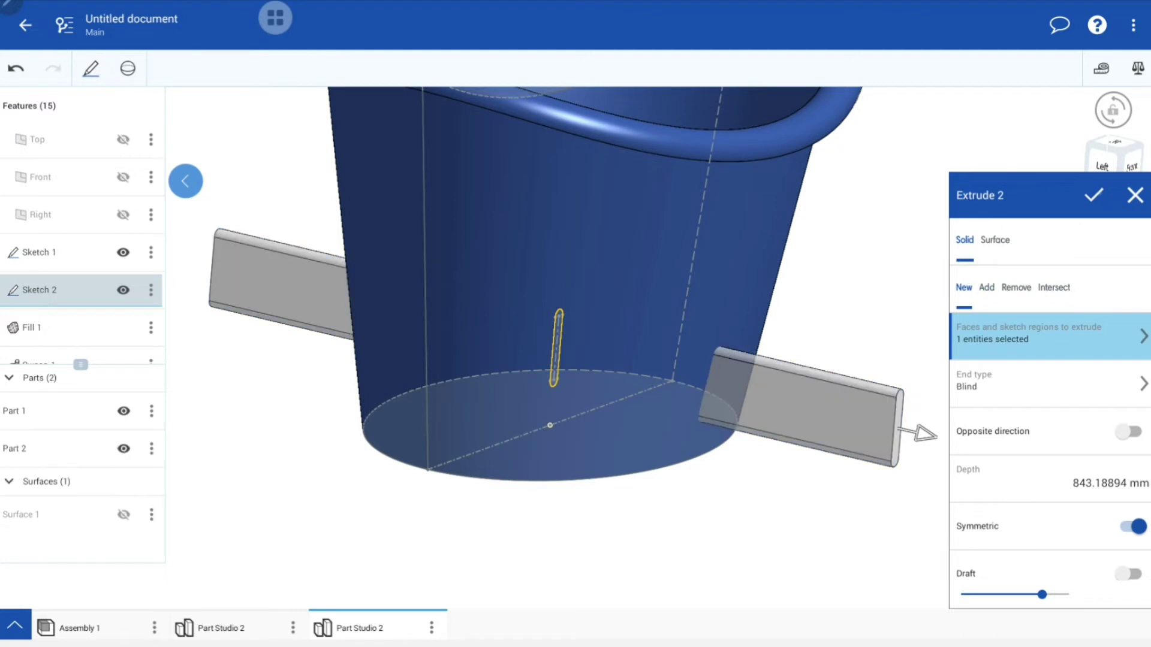
pyautogui.click(1093, 195)
pyautogui.moveTo(539, 269)
pyautogui.mouseDown(button='right')
pyautogui.moveTo(516, 359)
pyautogui.moveTo(539, 299)
pyautogui.moveTo(545, 335)
pyautogui.mouseUp(button='right')
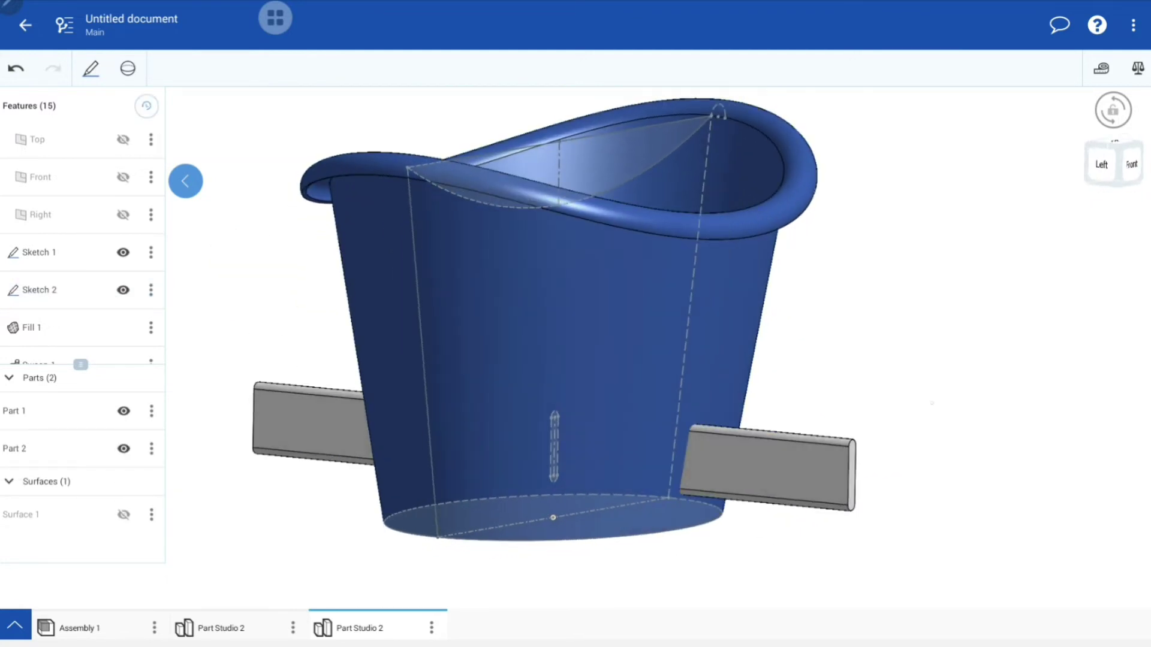
# Circular-pattern the slot bar 50 times around the vertical sketch line, adding the copies together.
pyautogui.click(128, 68)
pyautogui.click(192, 200)
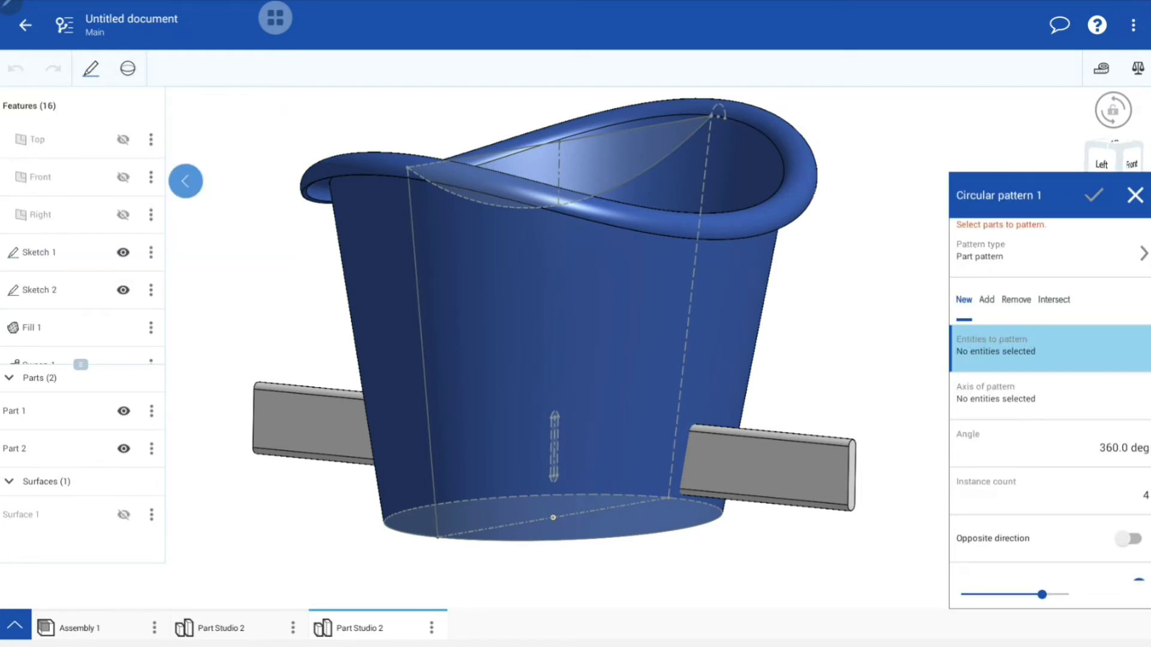
pyautogui.click(14, 449)
pyautogui.click(559, 174)
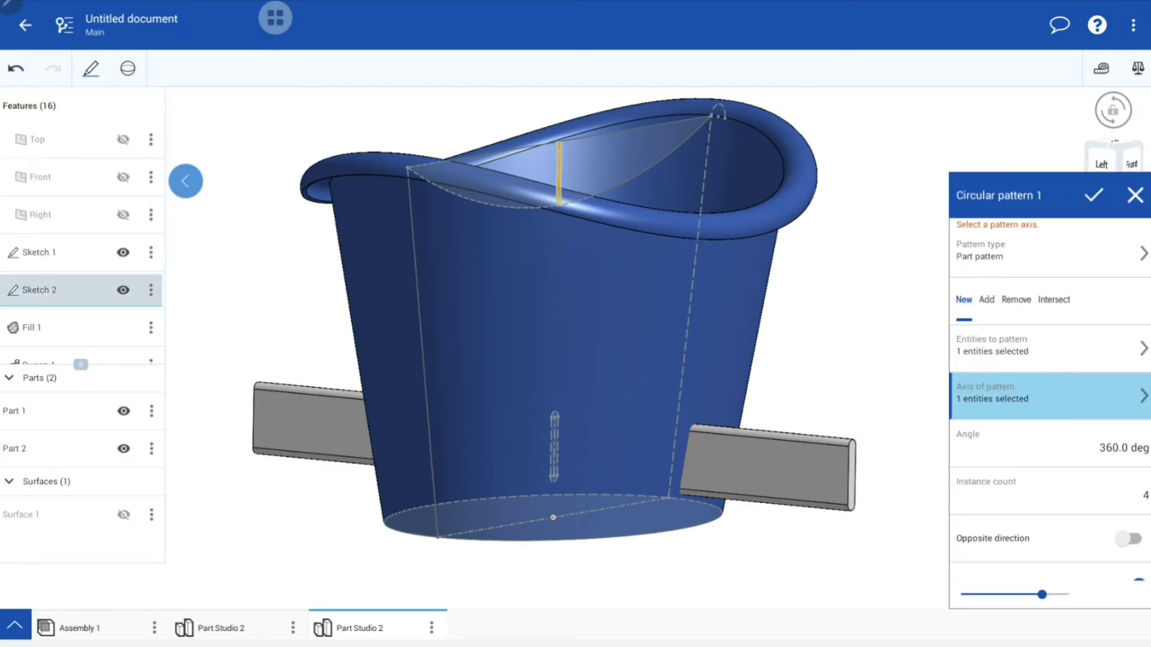
pyautogui.click(1048, 482)
pyautogui.write('50')
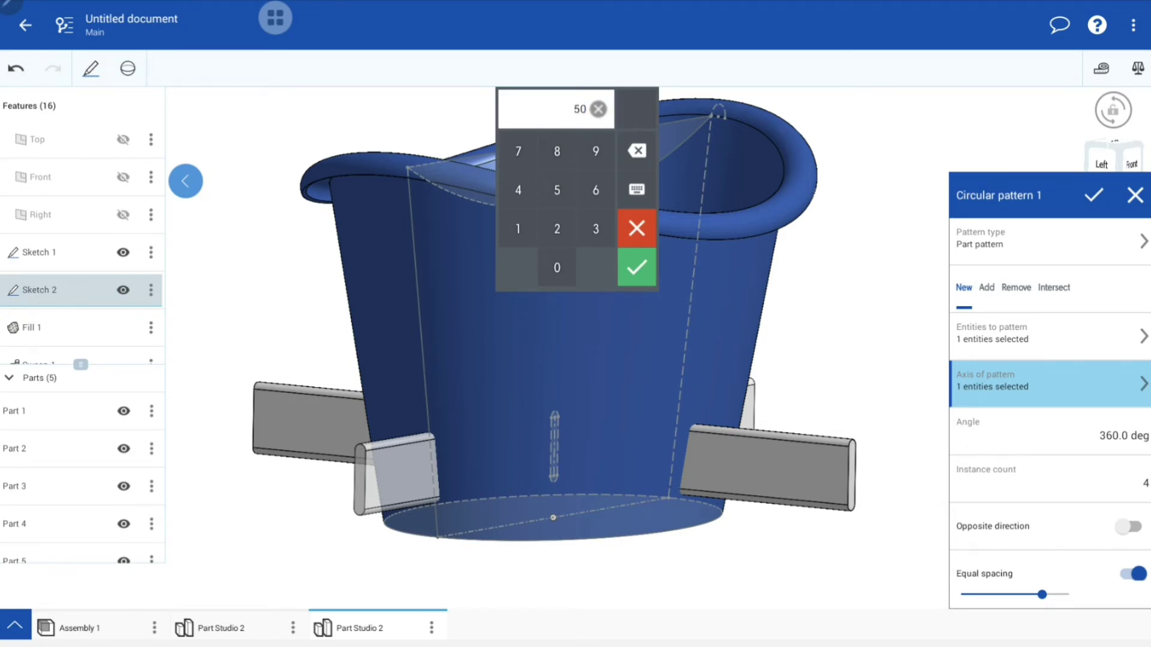
pyautogui.click(636, 267)
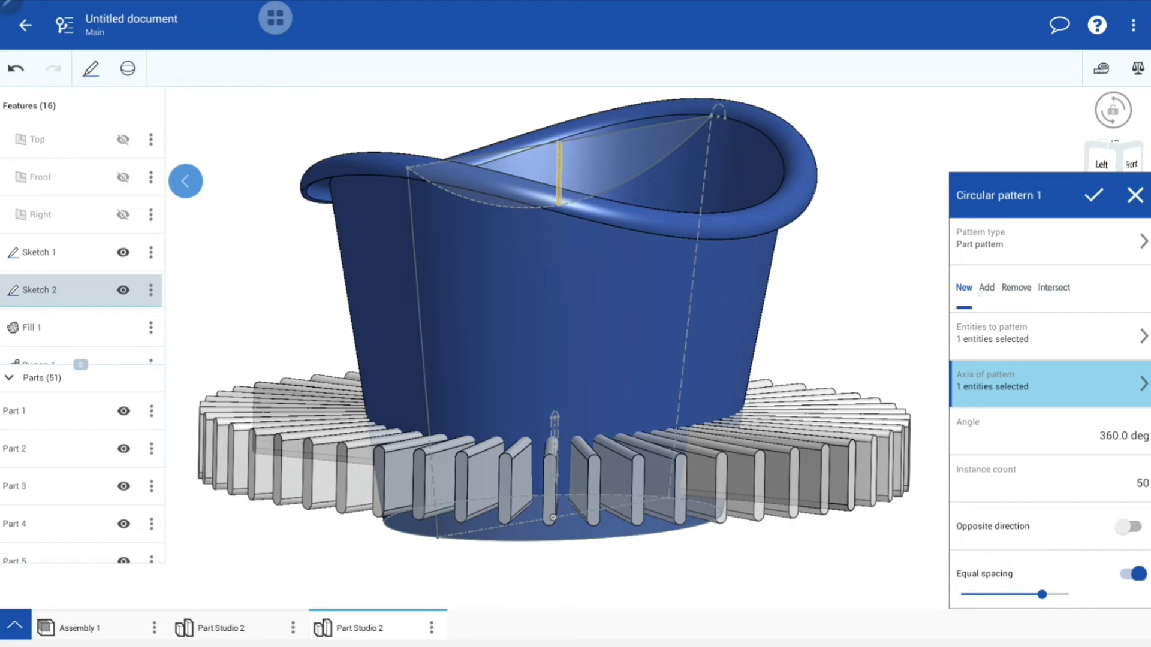
pyautogui.click(986, 287)
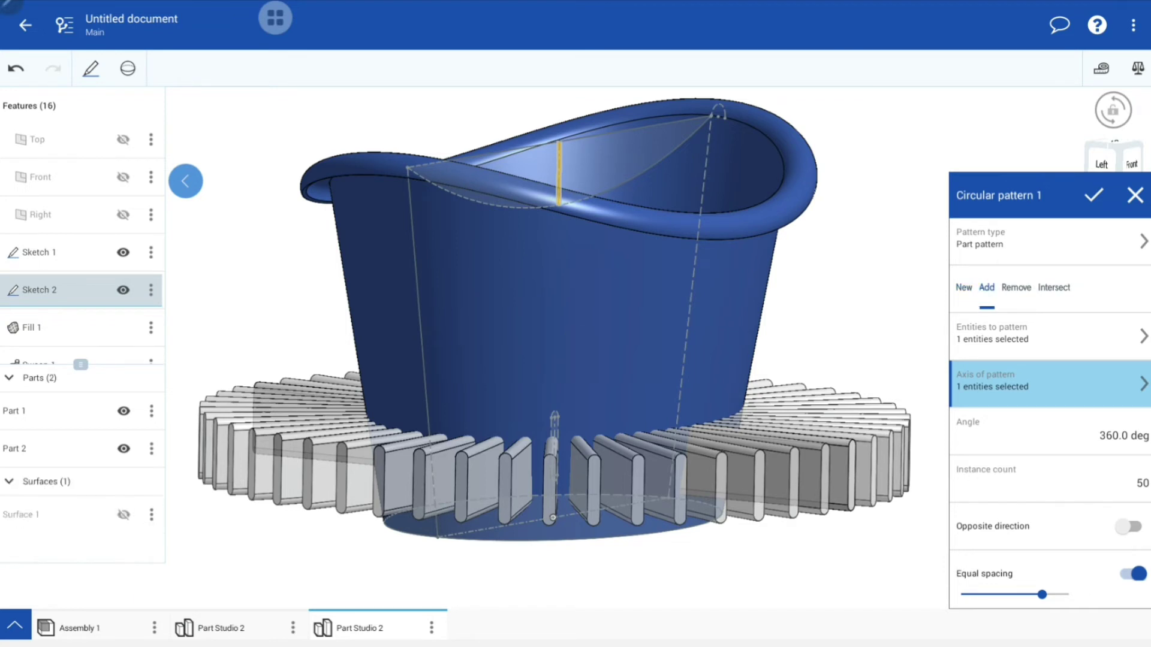
pyautogui.click(1093, 194)
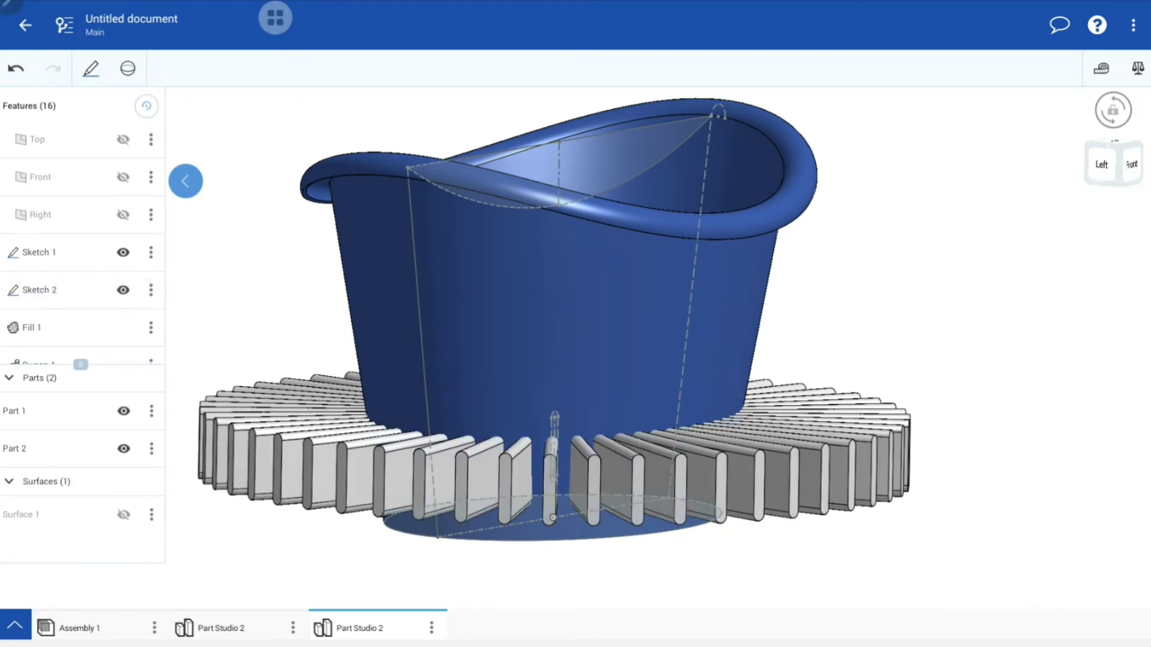
# Start a linear pattern of the slot-bar ring along the vertical sketch line.
pyautogui.moveTo(575, 300)
pyautogui.mouseDown()
pyautogui.moveTo(575, 389)
pyautogui.moveTo(576, 270)
pyautogui.moveTo(576, 312)
pyautogui.mouseUp()
pyautogui.click(128, 68)
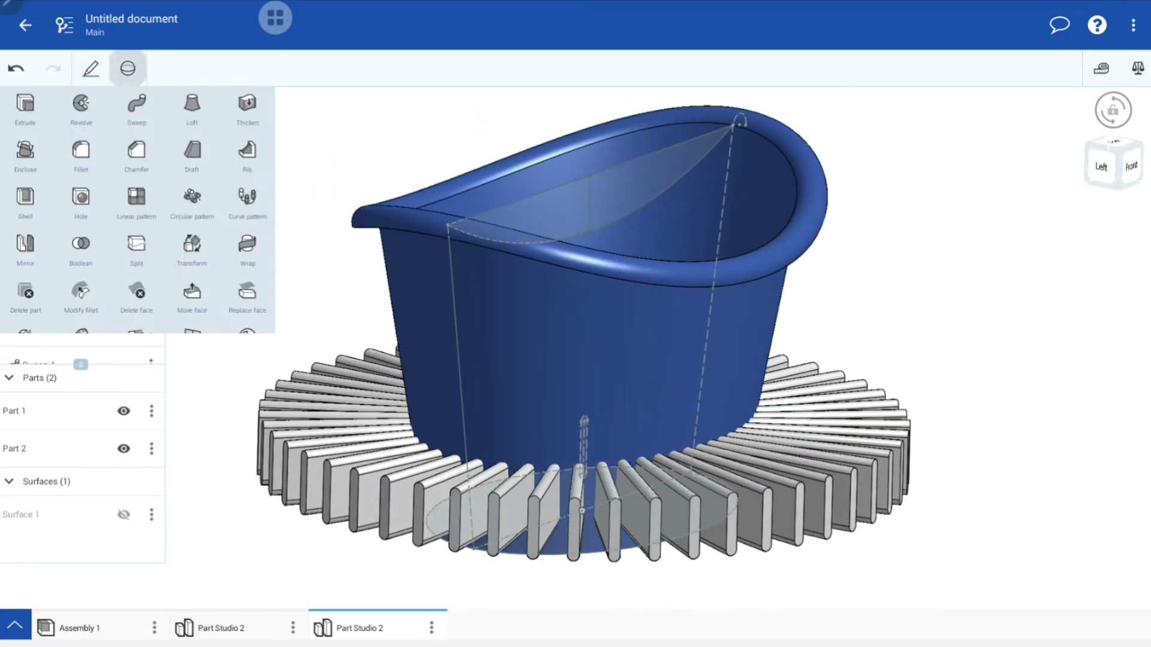
pyautogui.click(137, 197)
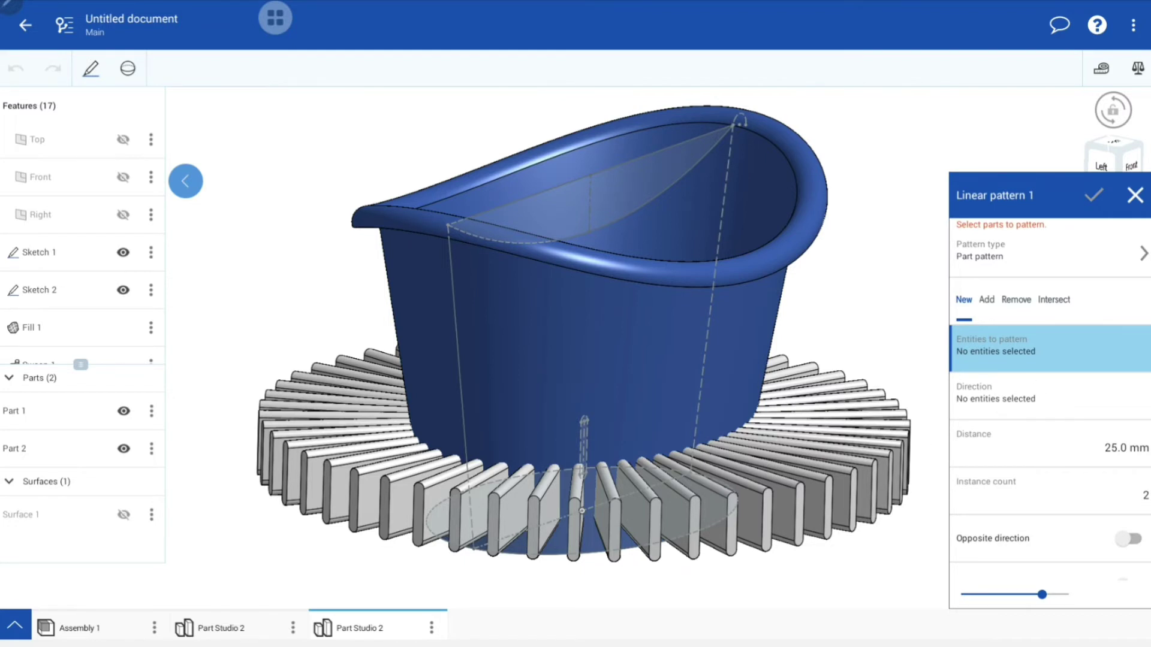
pyautogui.click(14, 448)
pyautogui.click(1018, 396)
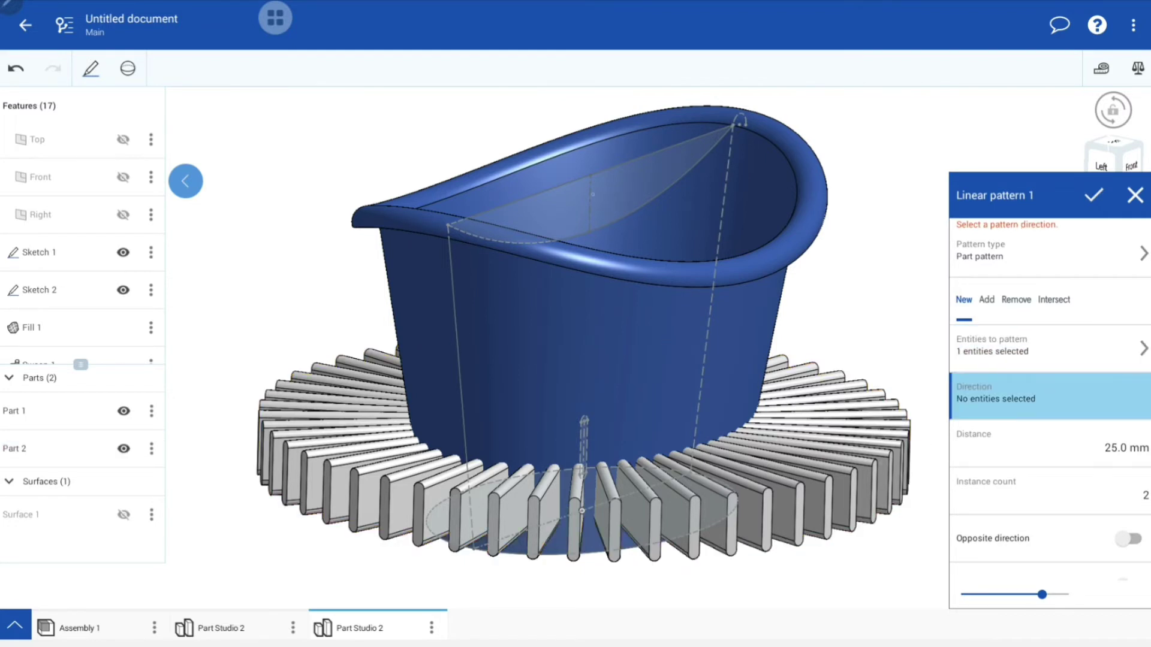
pyautogui.click(590, 200)
# Set the linear pattern to 3 instances spaced 100 mm apart and accept it.
pyautogui.click(1126, 436)
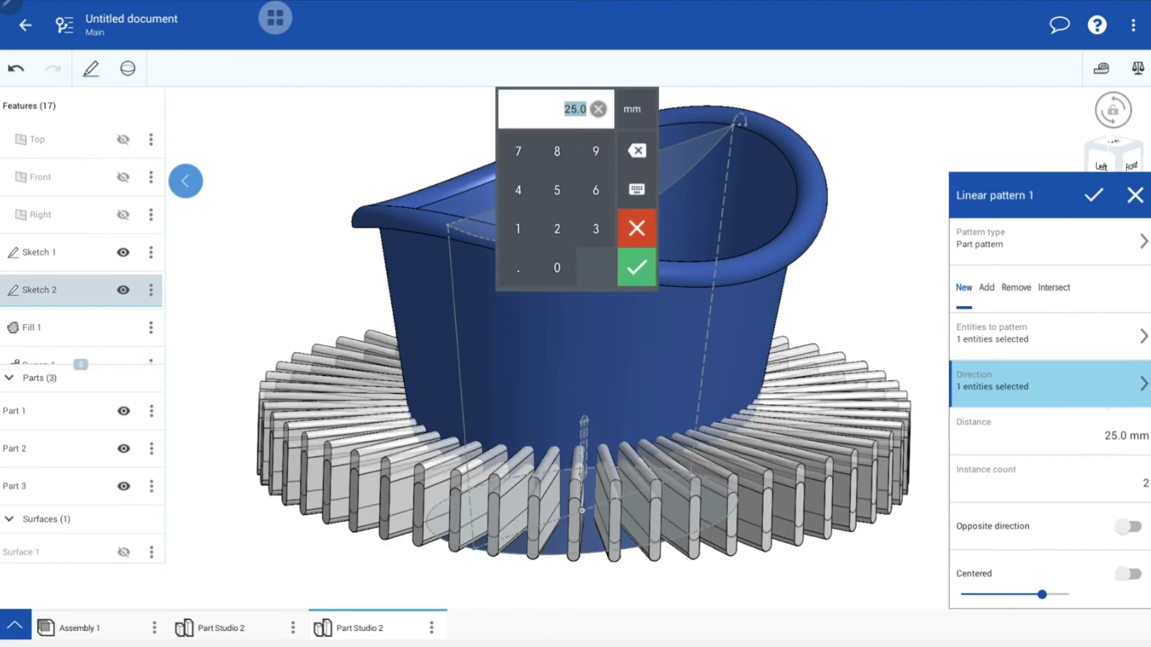
pyautogui.click(557, 190)
pyautogui.click(636, 267)
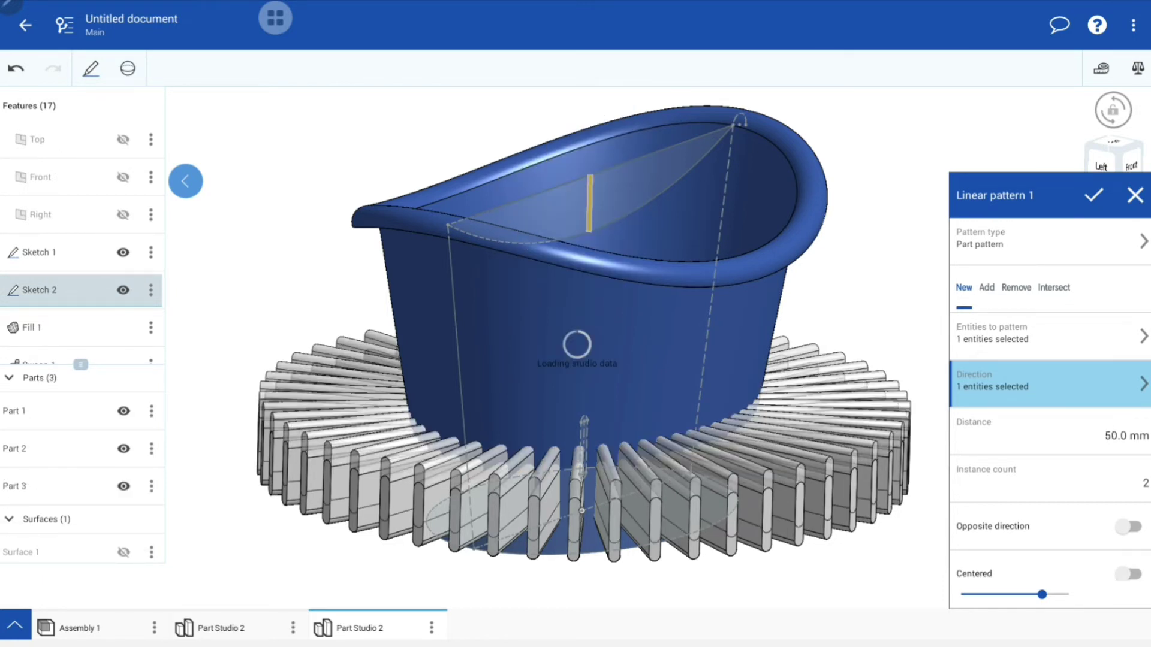
pyautogui.click(577, 345)
pyautogui.click(518, 228)
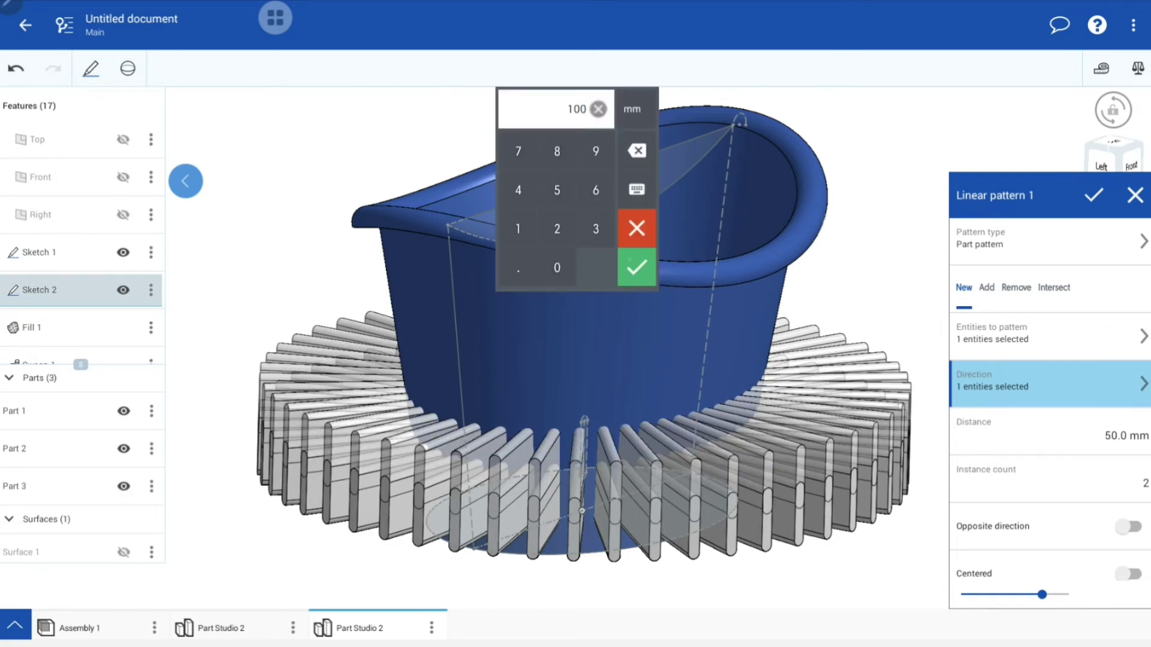
pyautogui.click(636, 268)
pyautogui.click(1142, 482)
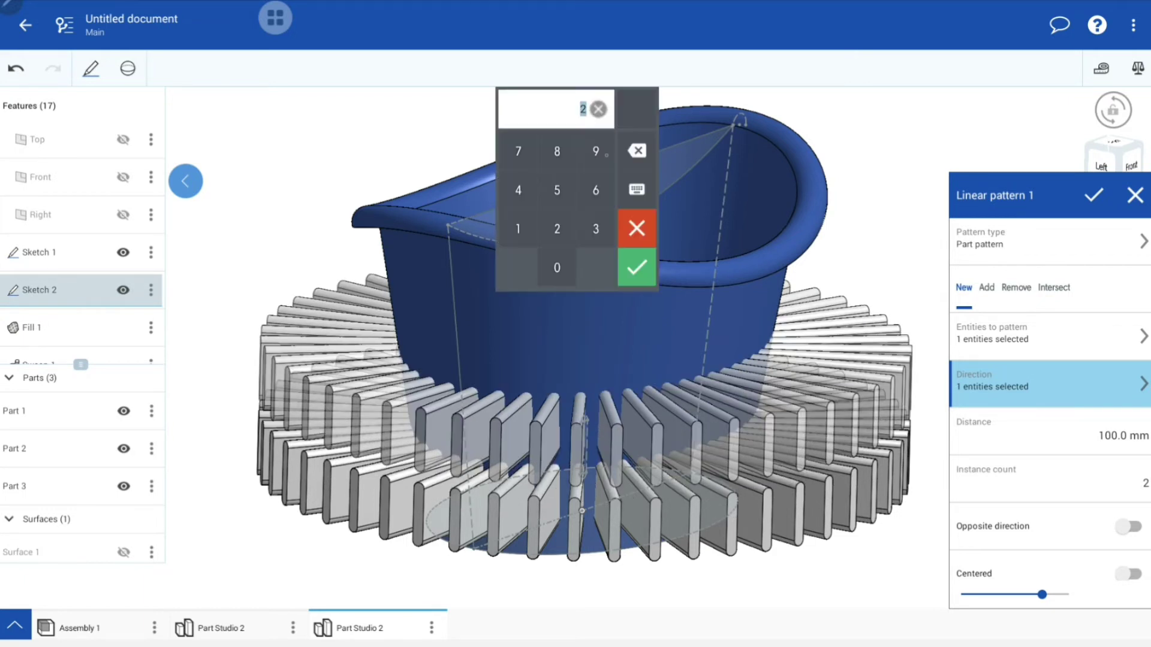
pyautogui.click(636, 267)
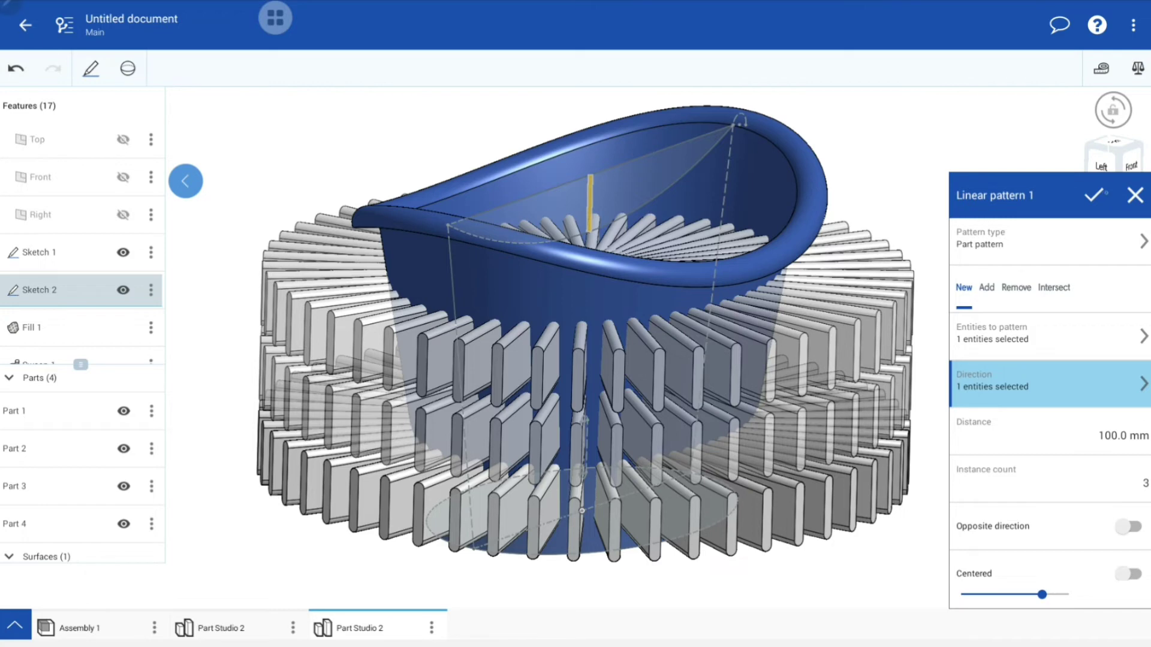
pyautogui.click(1094, 195)
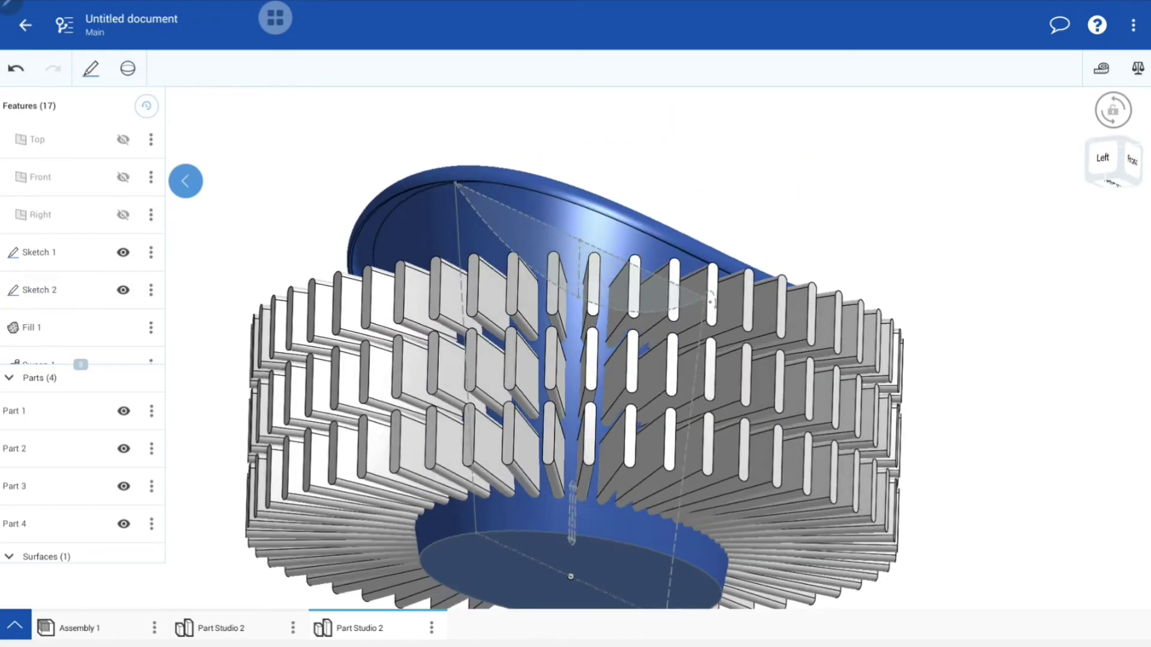
pyautogui.moveTo(575, 360); pyautogui.dragTo(576, 348)
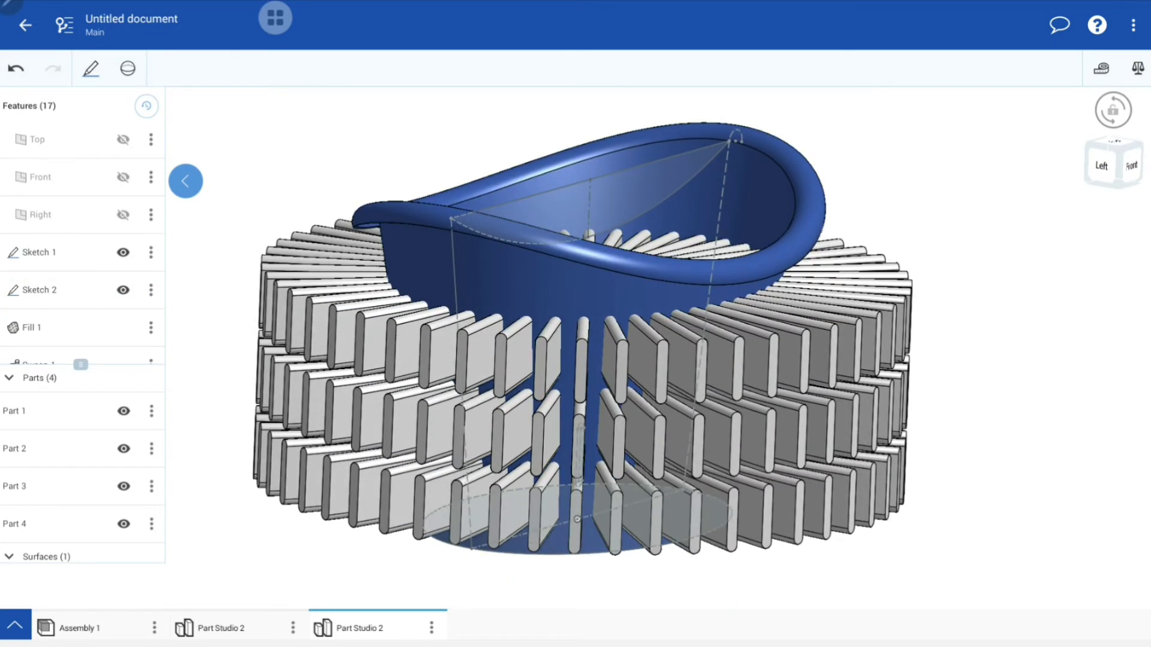
pyautogui.click(127, 68)
# Subtract the slot-bar Parts 2, 3 and 4 from basket Part 1.
pyautogui.click(79, 249)
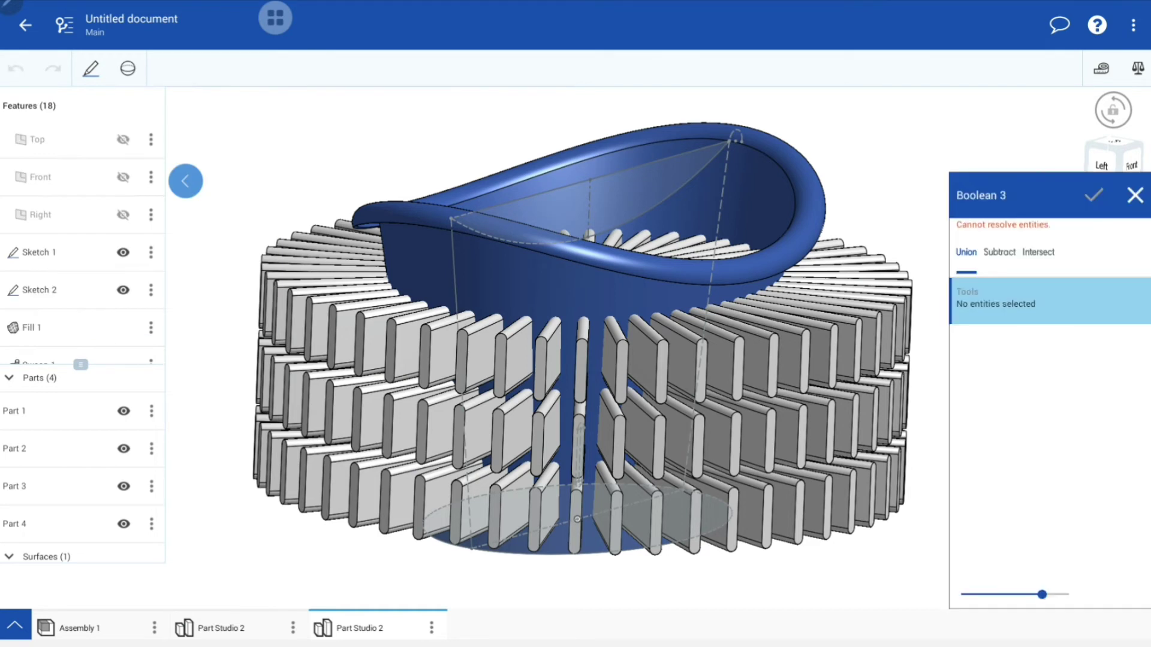
pyautogui.click(999, 252)
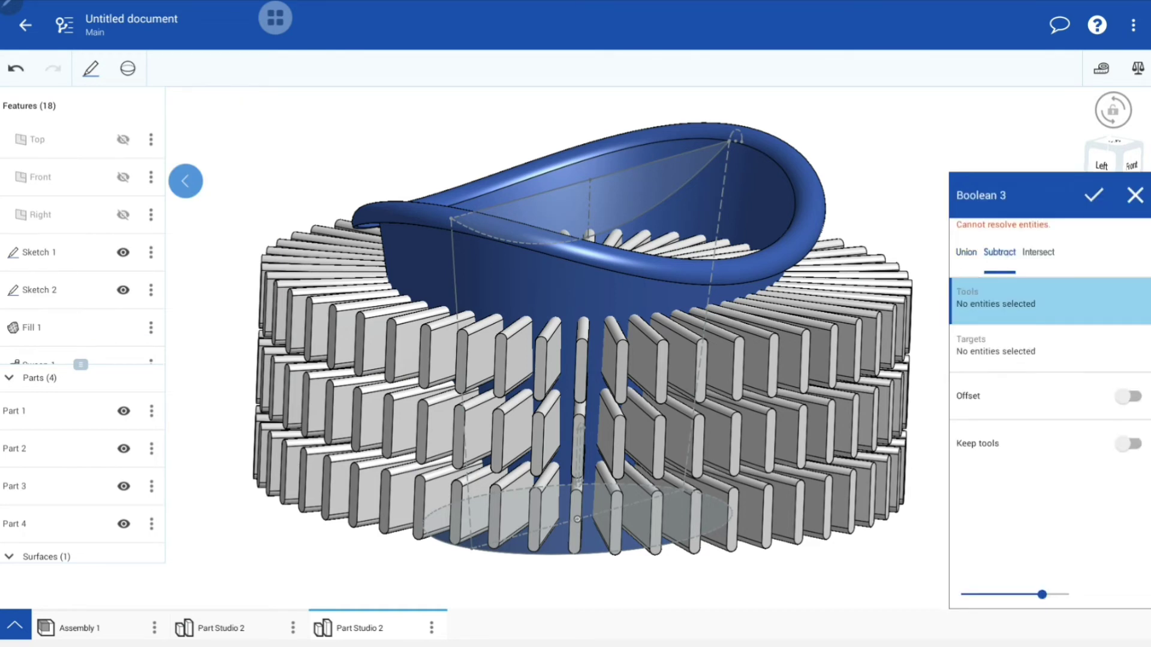
pyautogui.click(994, 348)
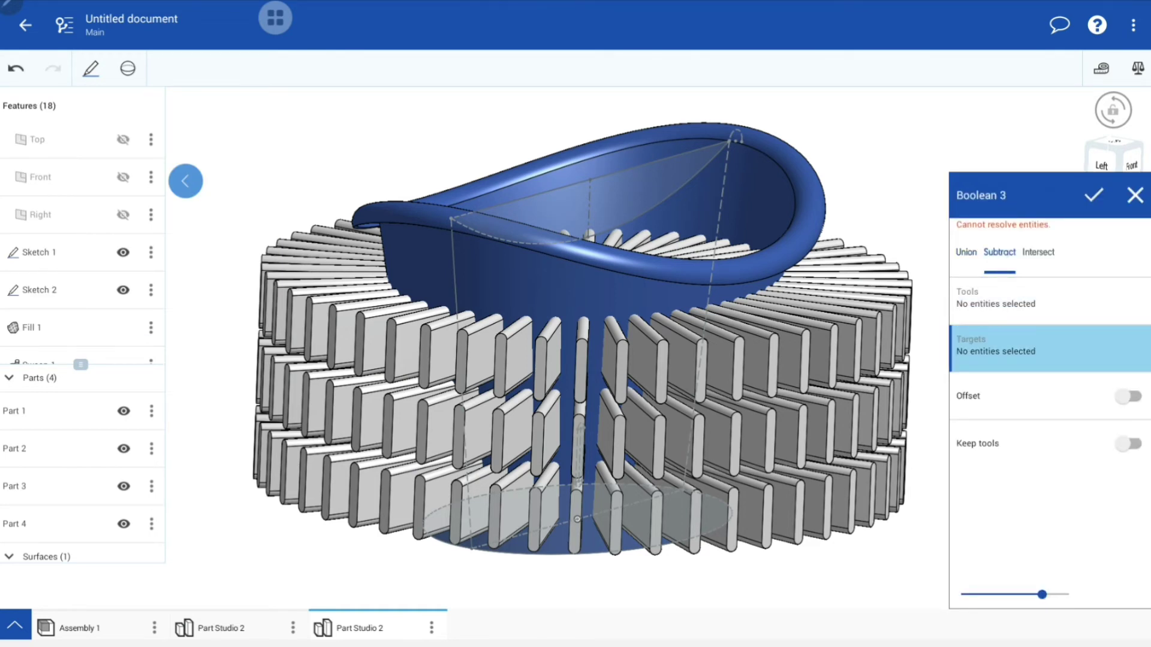
pyautogui.click(995, 300)
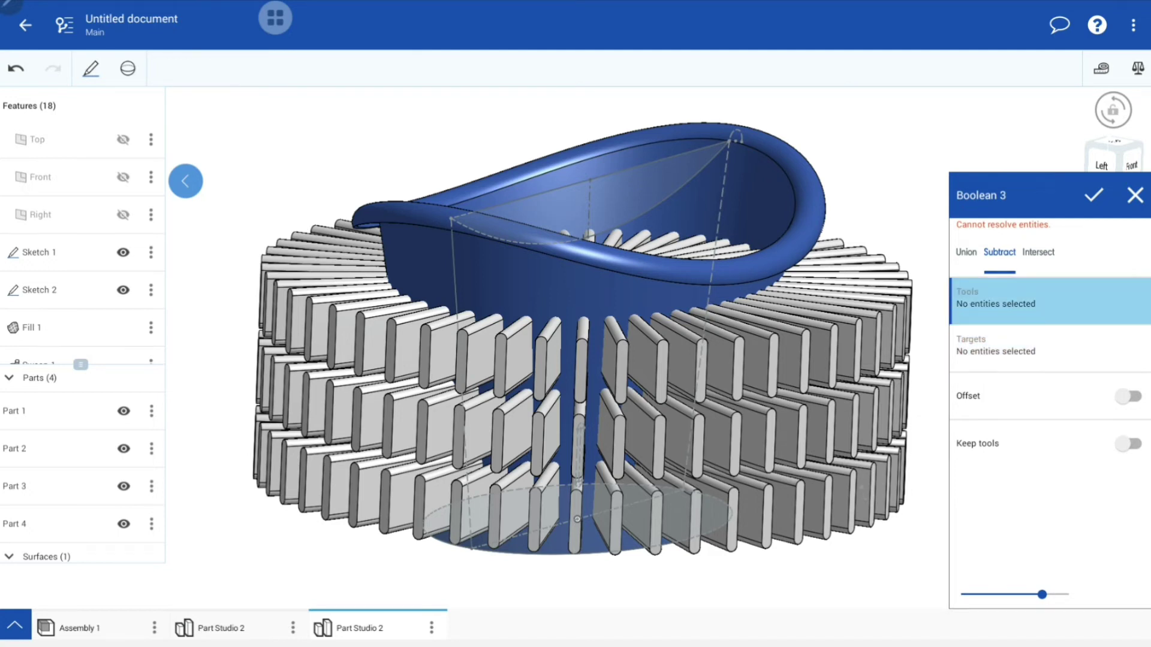
pyautogui.click(36, 448)
pyautogui.click(36, 486)
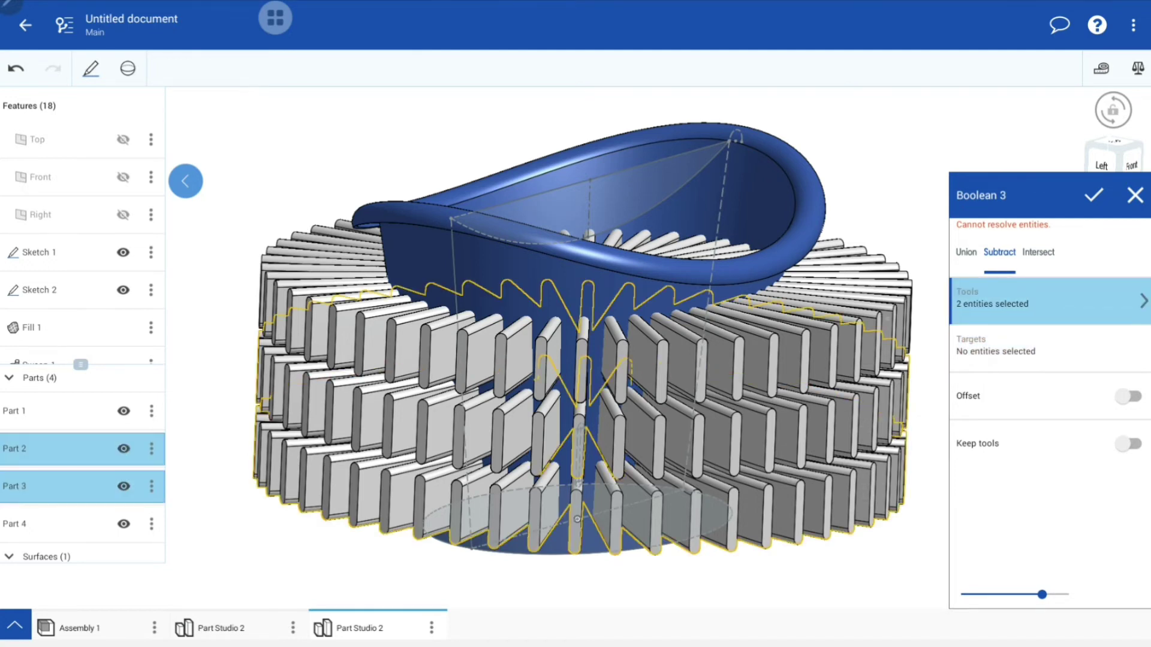
pyautogui.click(36, 523)
pyautogui.click(995, 349)
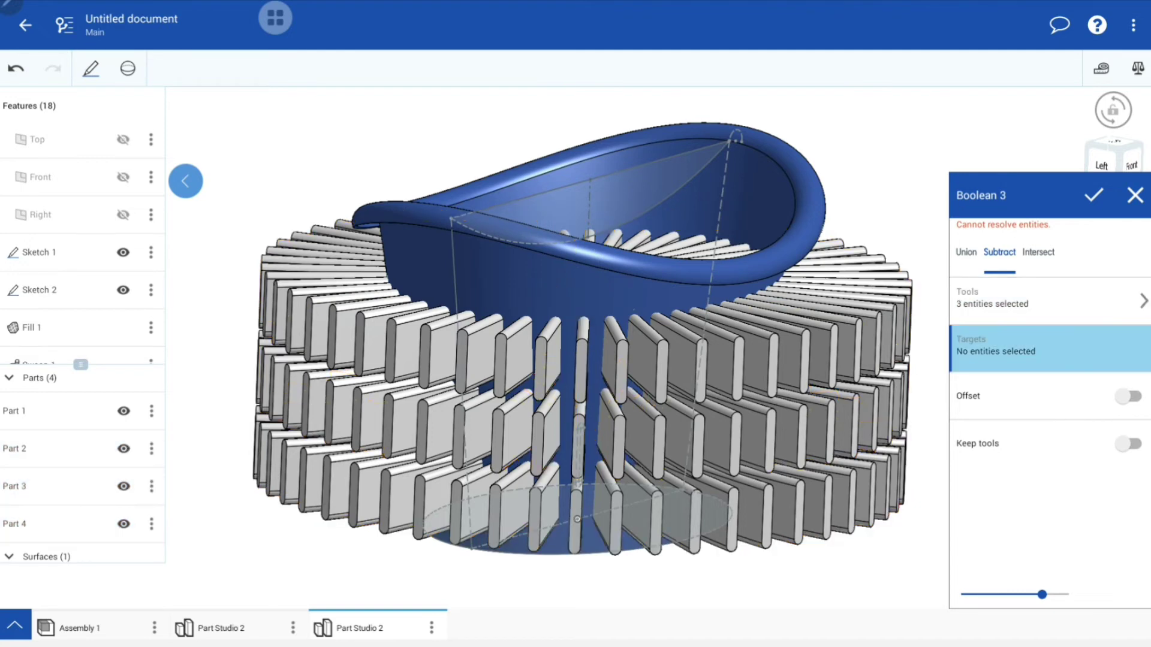
pyautogui.click(36, 411)
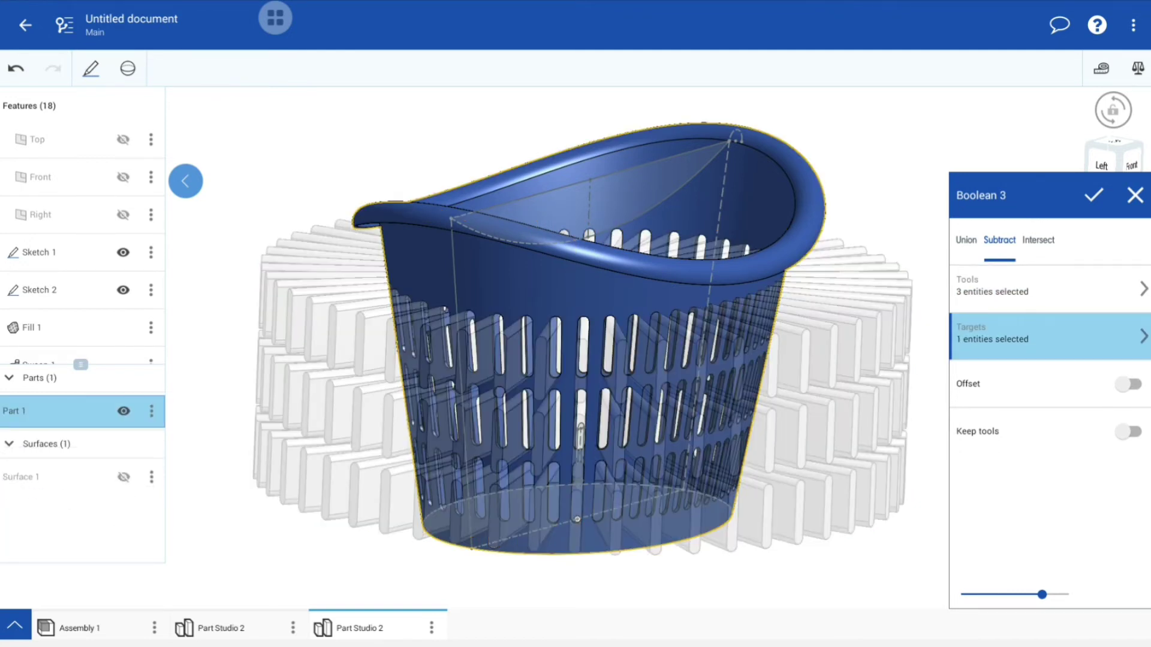
pyautogui.click(1093, 195)
pyautogui.click(578, 347)
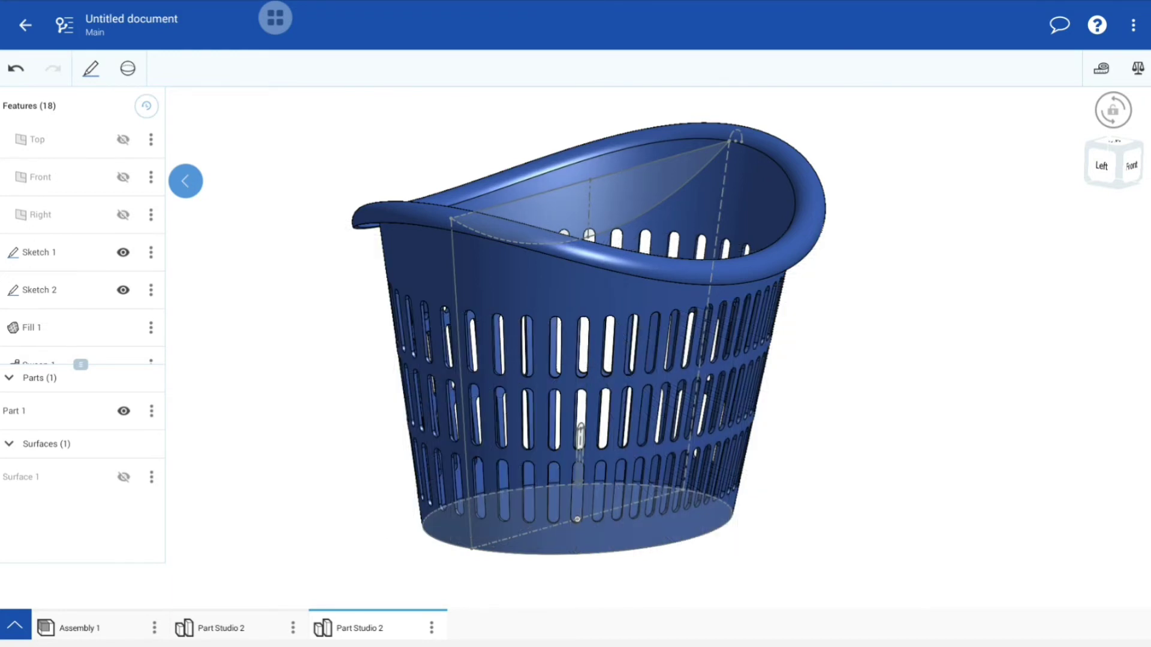
# Hide Sketch 1 and Sketch 2.
pyautogui.click(123, 290)
pyautogui.click(123, 252)
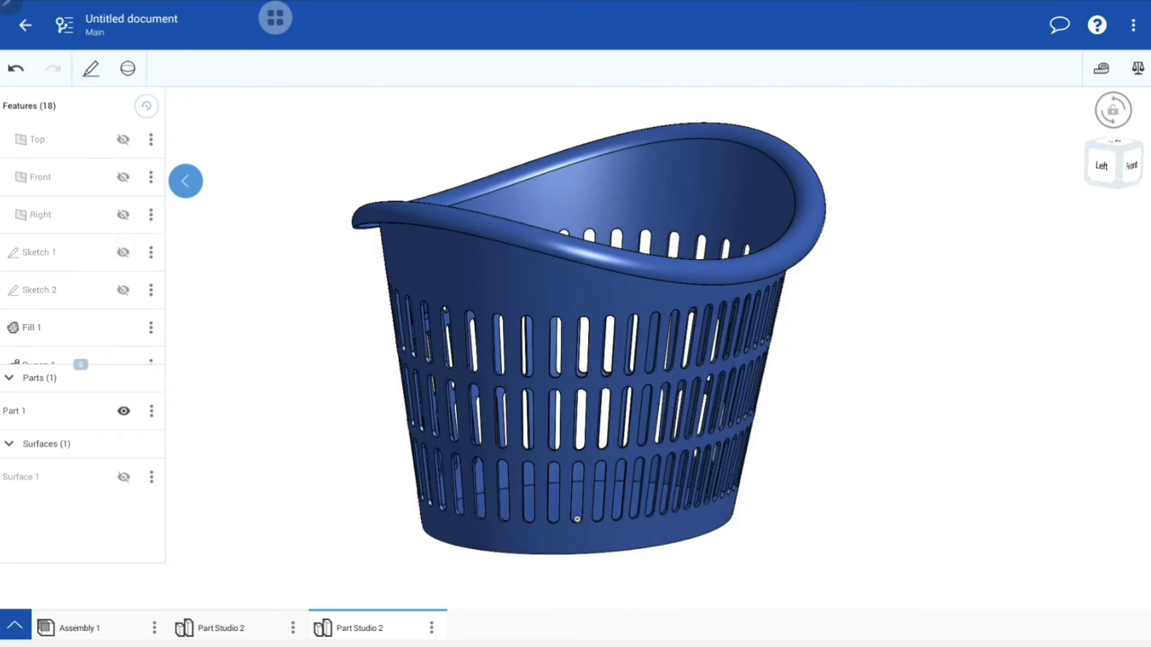
pyautogui.scroll(2, 78, 251)
pyautogui.moveTo(577, 419)
pyautogui.mouseDown()
pyautogui.moveTo(563, 336)
pyautogui.moveTo(569, 348)
pyautogui.mouseUp()
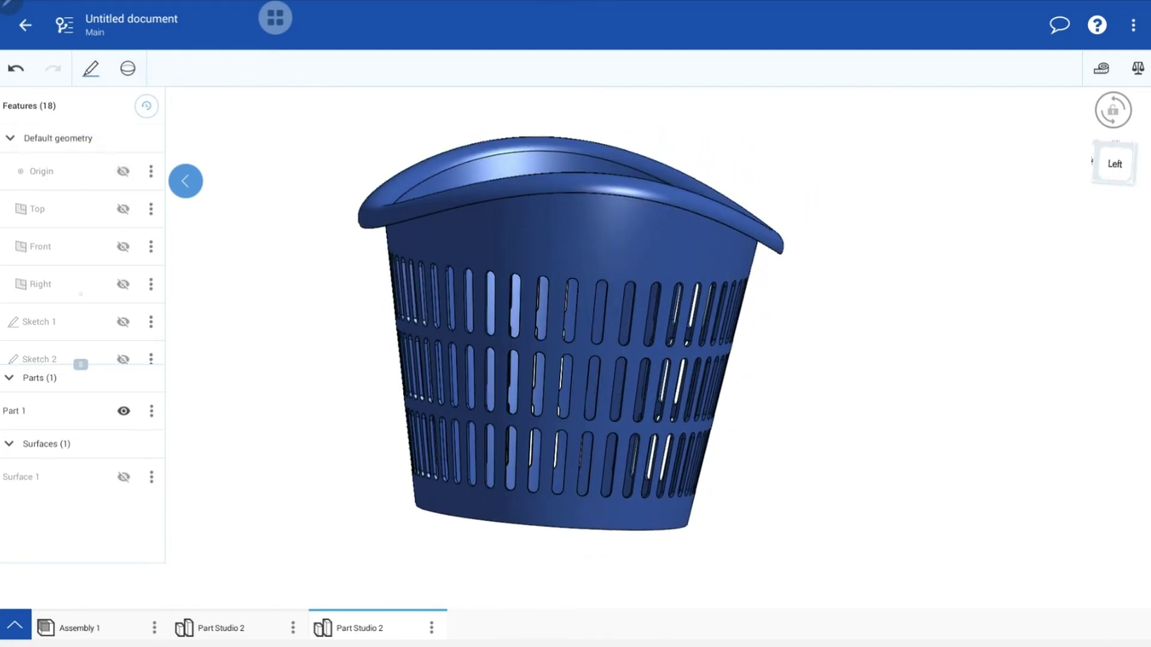
# Select the Right plane and view the basket zoomed in from the Right.
pyautogui.click(60, 284)
pyautogui.click(1113, 110)
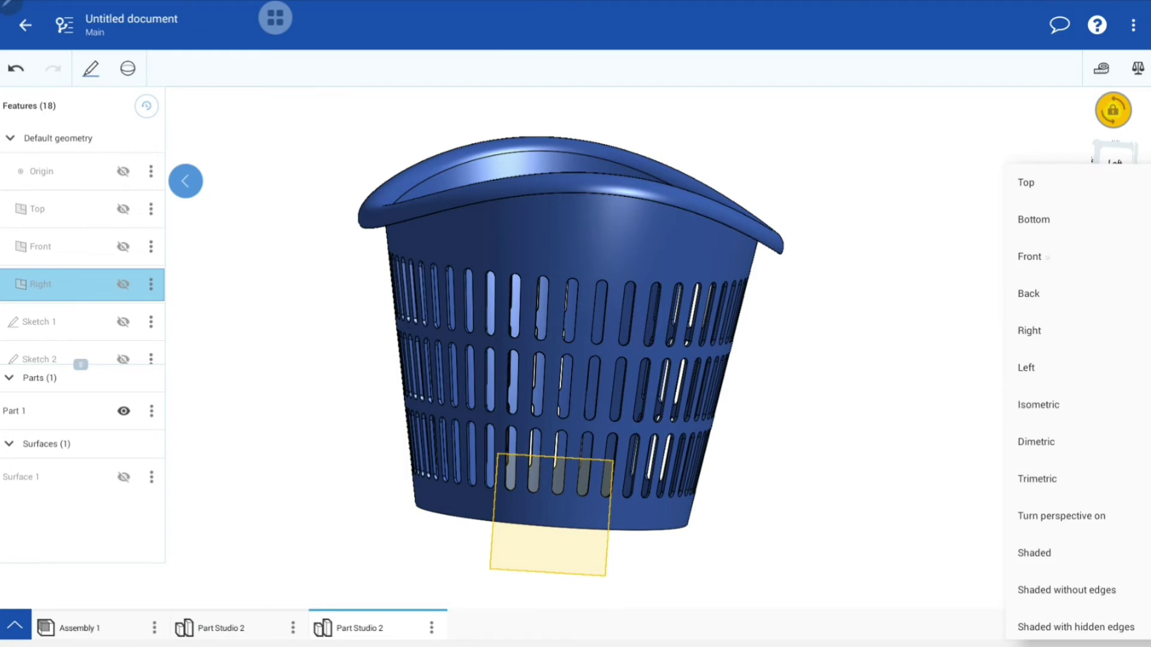
pyautogui.click(1029, 331)
pyautogui.scroll(3, 568, 218)
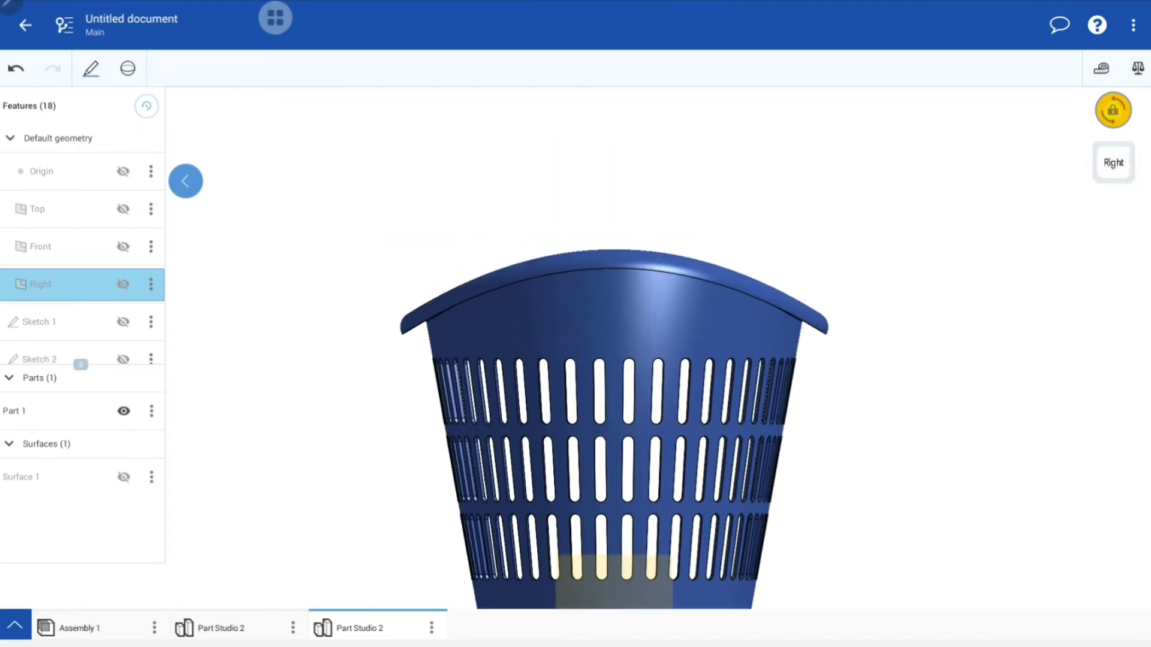
pyautogui.scroll(2, 568, 219)
pyautogui.scroll(2, 568, 219)
# On the Right plane, sketch a three-point arc across the upper wall with radius 330.
pyautogui.click(91, 68)
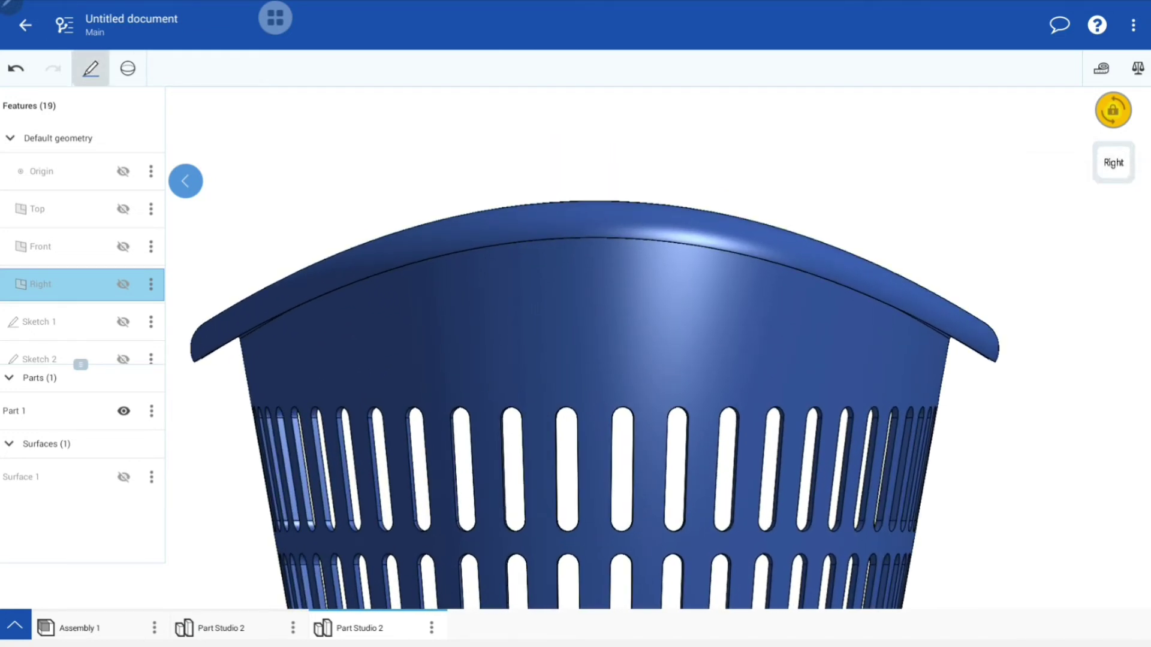
pyautogui.click(81, 150)
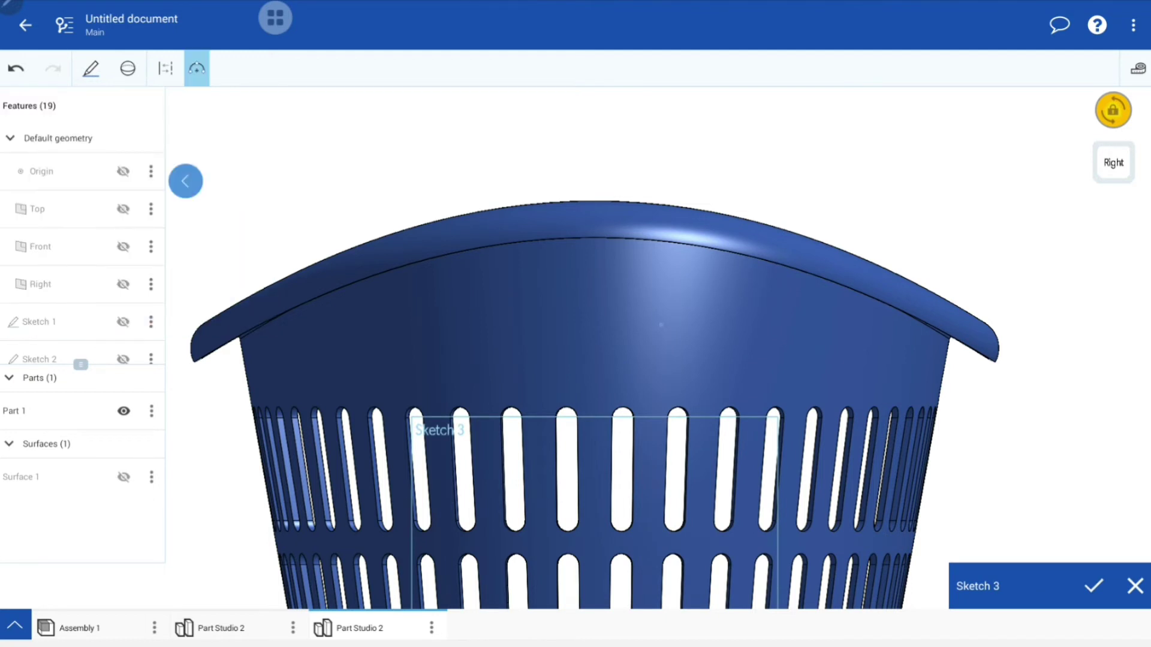
pyautogui.moveTo(467, 328); pyautogui.dragTo(711, 326)
pyautogui.click(196, 68)
pyautogui.click(135, 155)
pyautogui.click(590, 300)
pyautogui.click(694, 264)
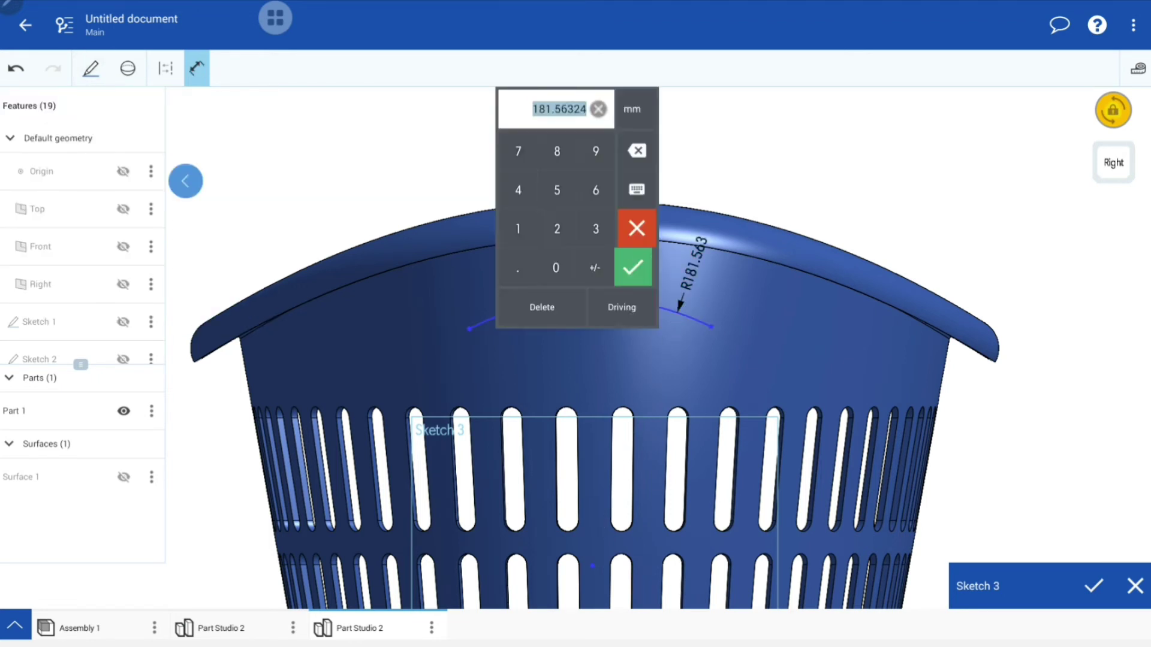
pyautogui.write('330')
pyautogui.press('Return')
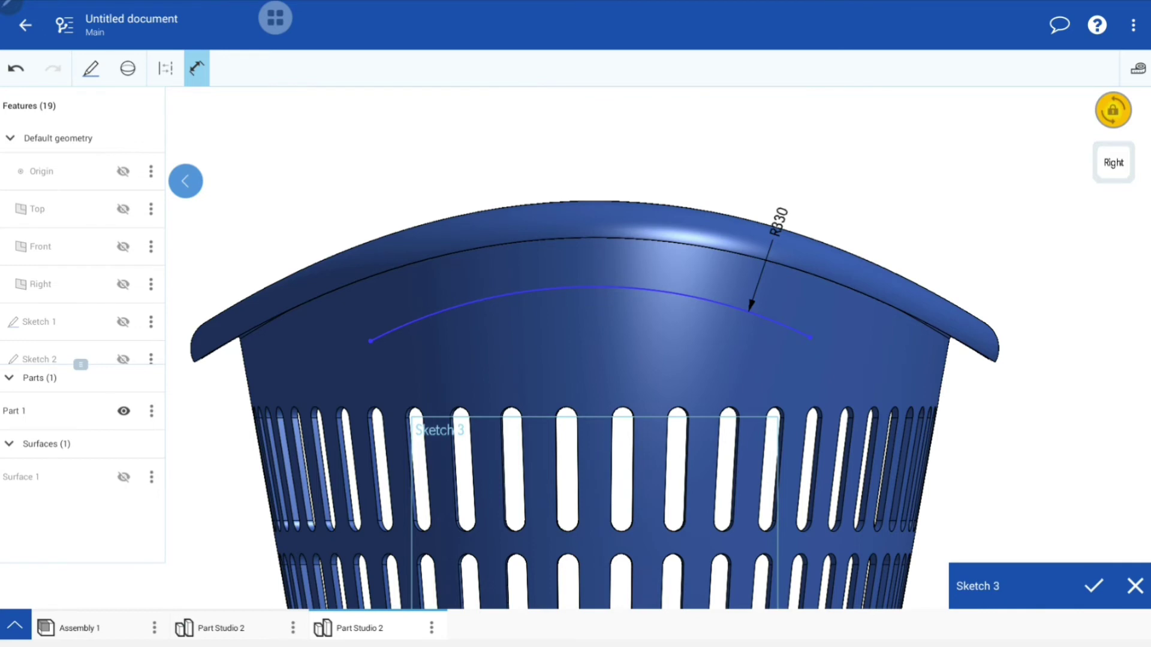
# Make the origin visible so the arc can be dimensioned to it.
pyautogui.scroll(-2, 615, 393)
pyautogui.scroll(2, 615, 392)
pyautogui.scroll(3, 615, 393)
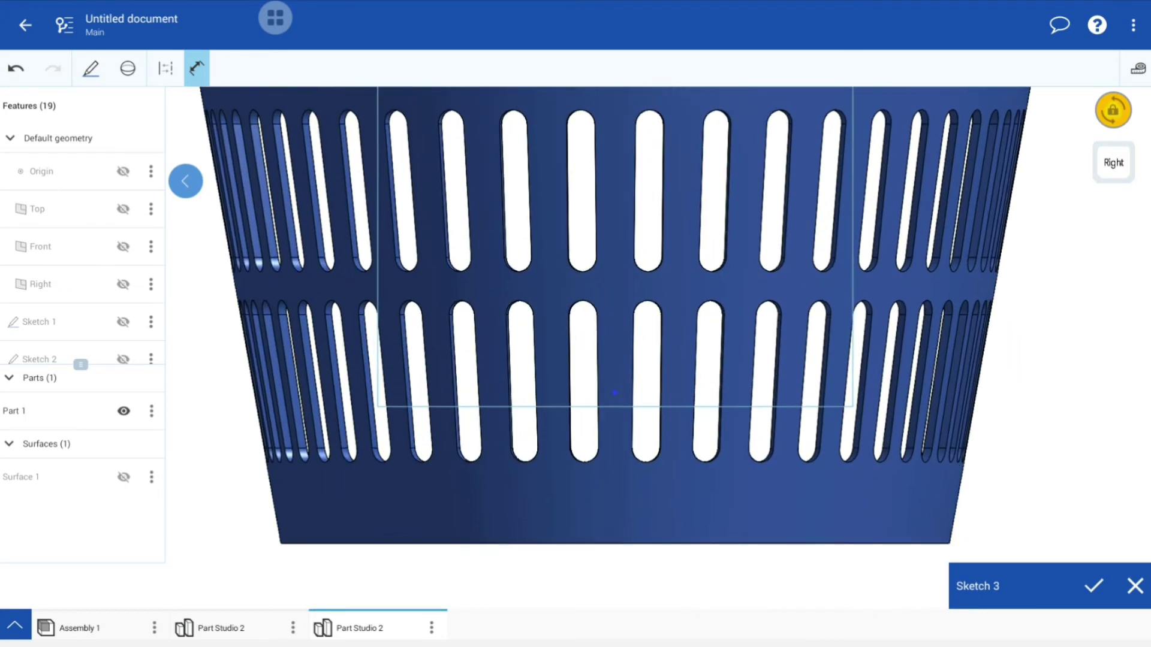
pyautogui.scroll(2, 614, 393)
pyautogui.click(123, 171)
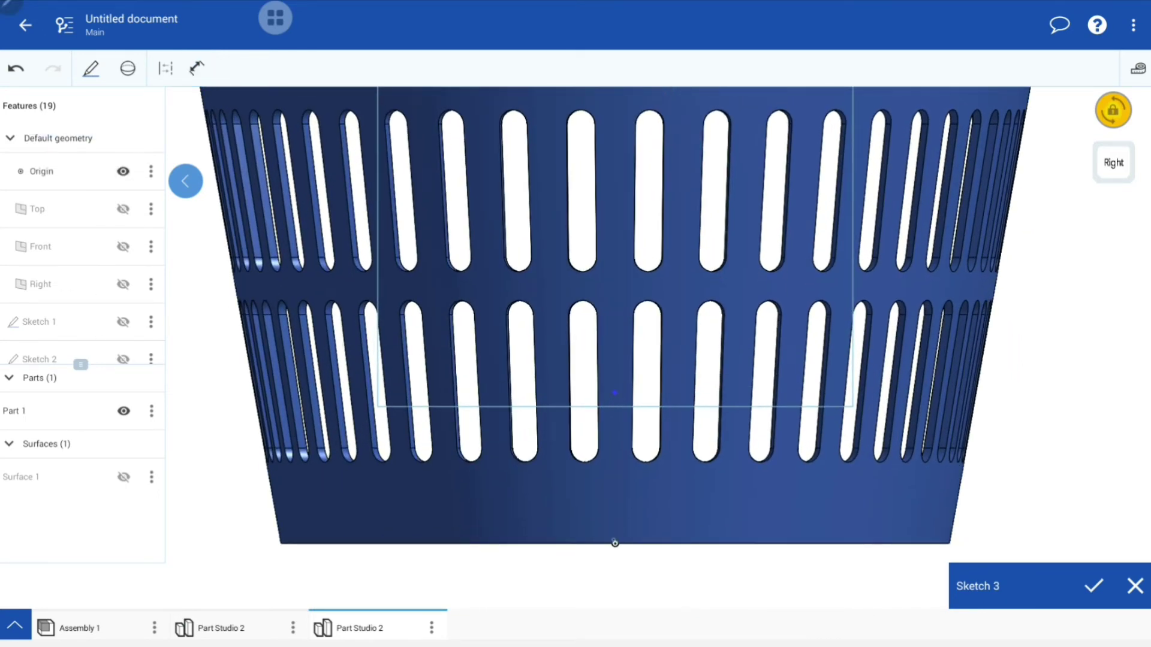
pyautogui.click(41, 171)
pyautogui.click(90, 67)
pyautogui.scroll(-3, 137, 239)
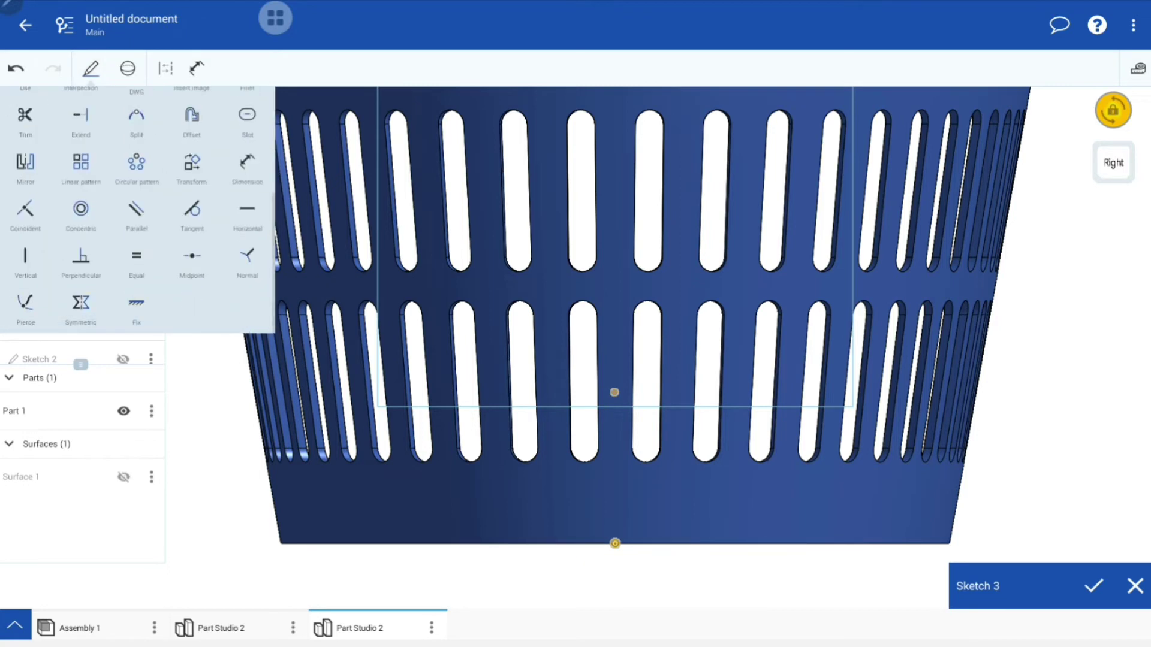
pyautogui.scroll(-1, 661, 407)
pyautogui.scroll(-2, 660, 345)
pyautogui.scroll(1, 660, 344)
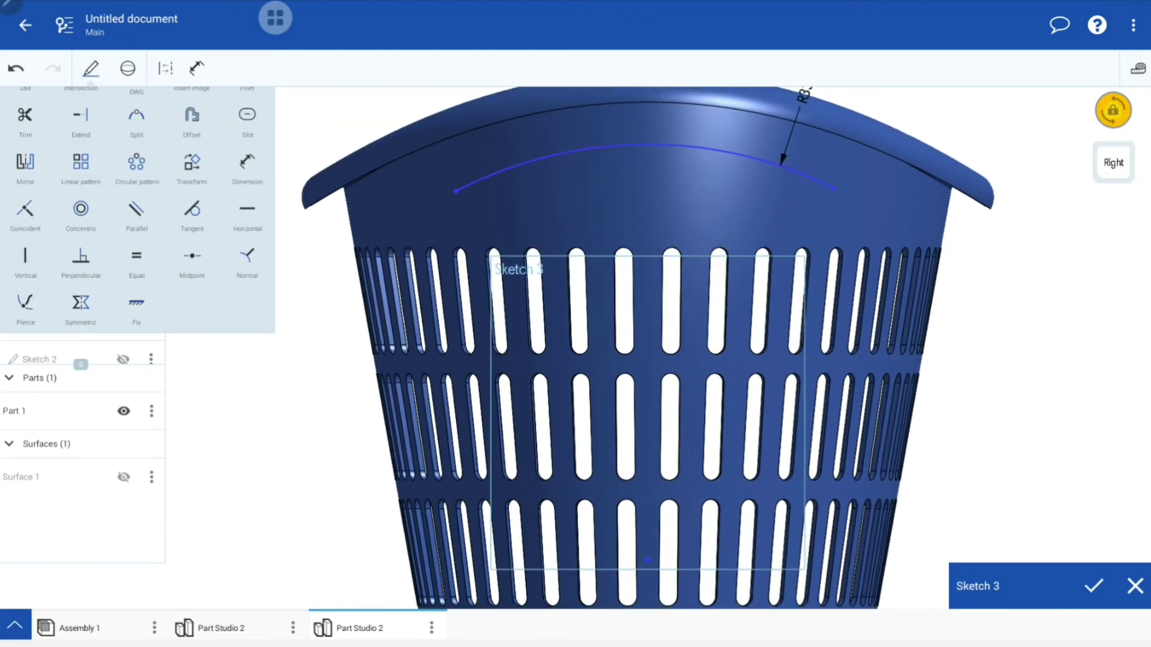
pyautogui.scroll(-1, 659, 345)
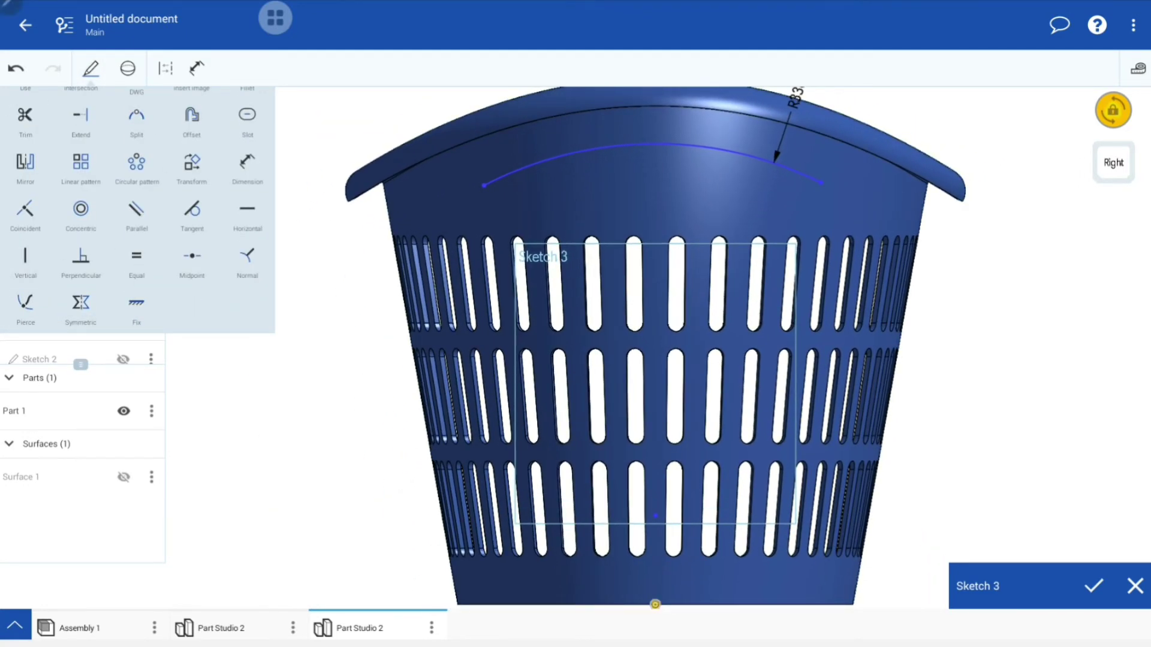
# Dimension the arc ends 50 mm either side of centre and its centre 50 mm vertically.
pyautogui.click(196, 68)
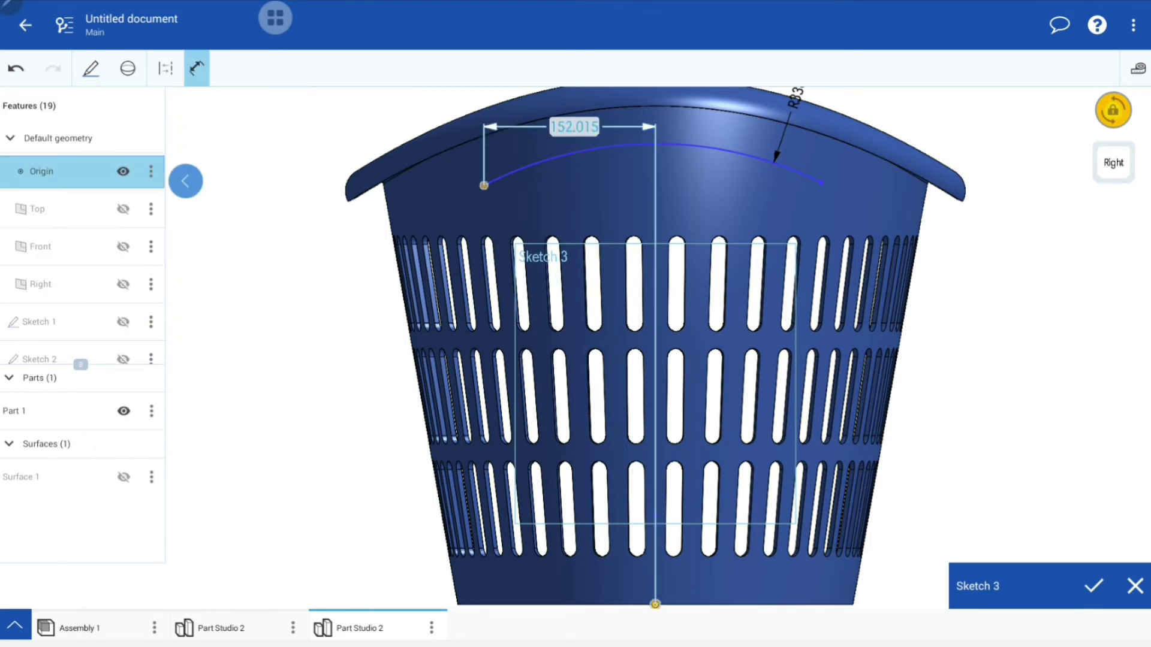
pyautogui.click(575, 124)
pyautogui.click(596, 107)
pyautogui.click(632, 265)
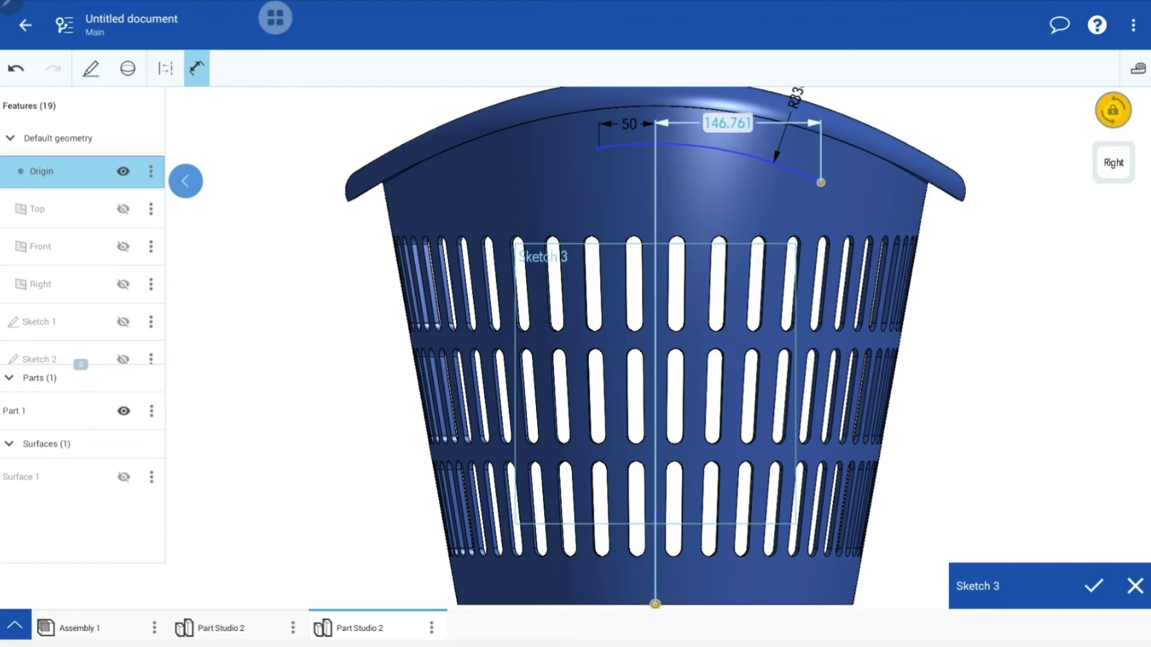
pyautogui.click(728, 117)
pyautogui.write('50')
pyautogui.click(633, 267)
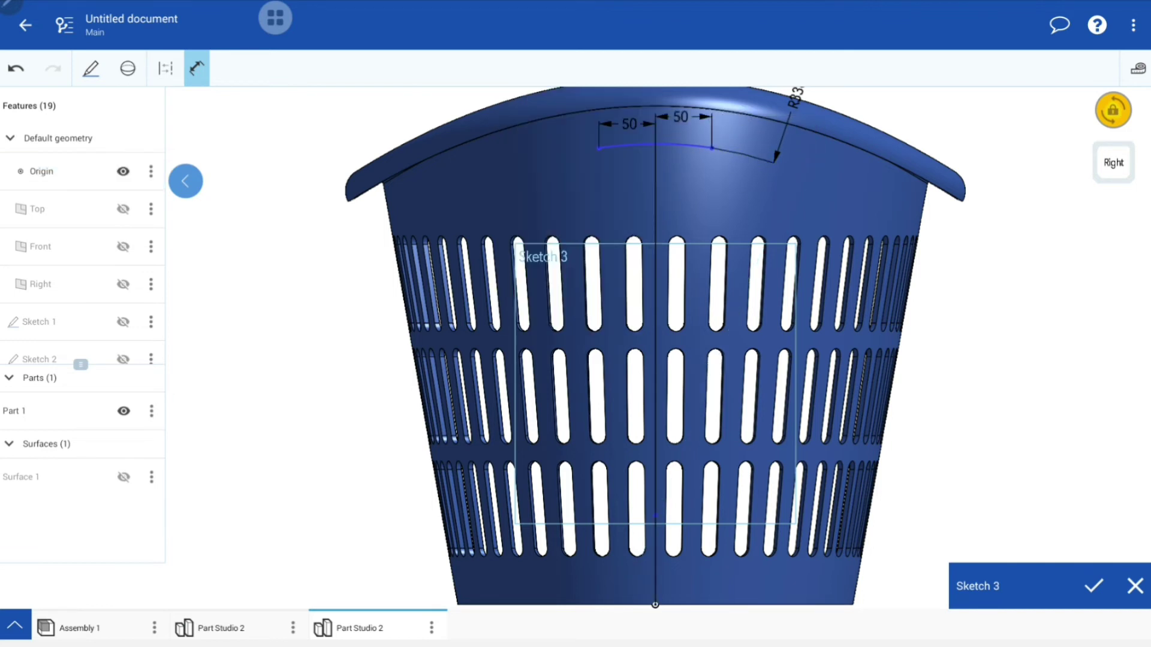
pyautogui.click(654, 516)
pyautogui.click(655, 605)
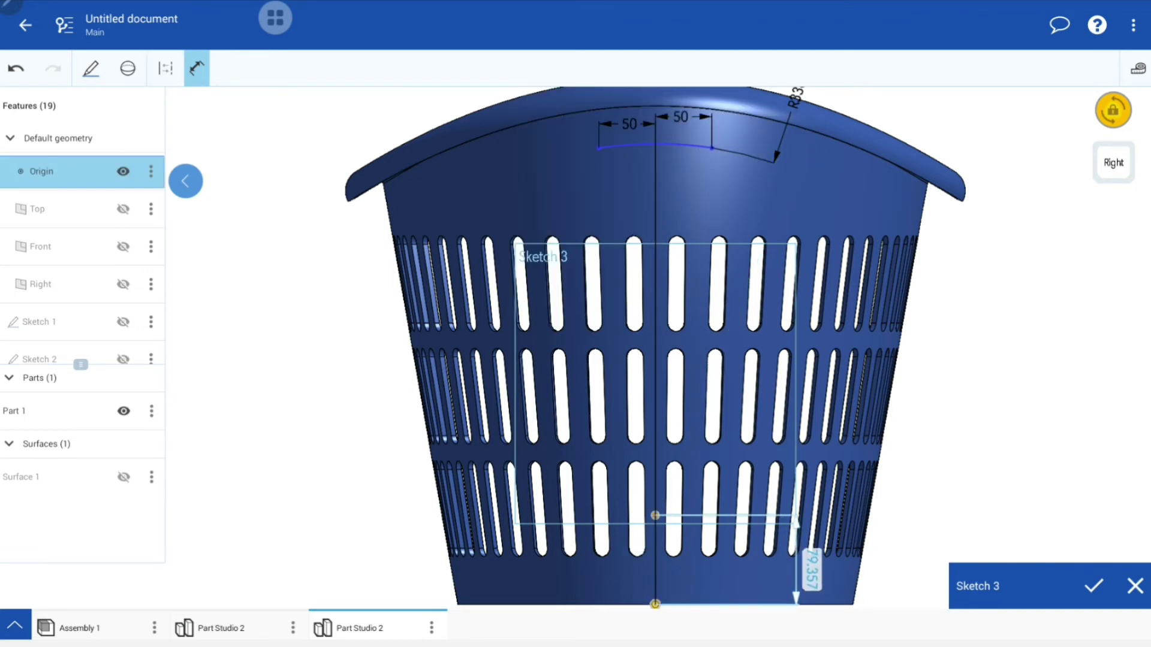
pyautogui.click(904, 565)
pyautogui.write('50')
pyautogui.click(633, 267)
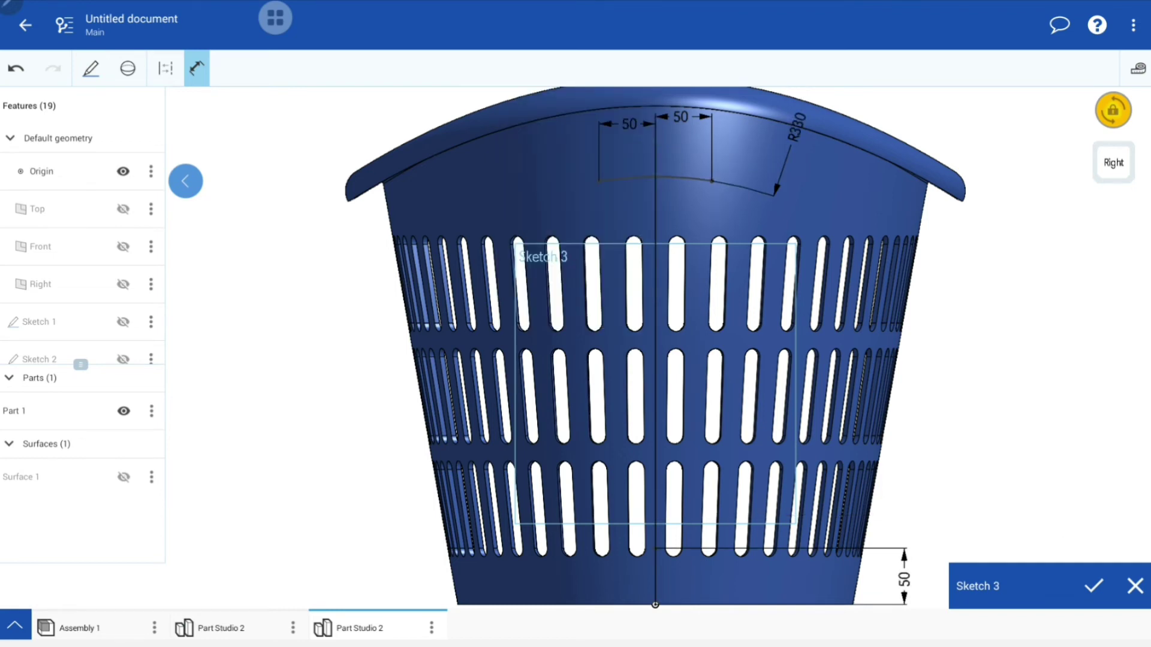
# Trace the arc with a curved slot 20 mm wide.
pyautogui.click(196, 68)
pyautogui.click(247, 216)
pyautogui.scroll(5, 659, 239)
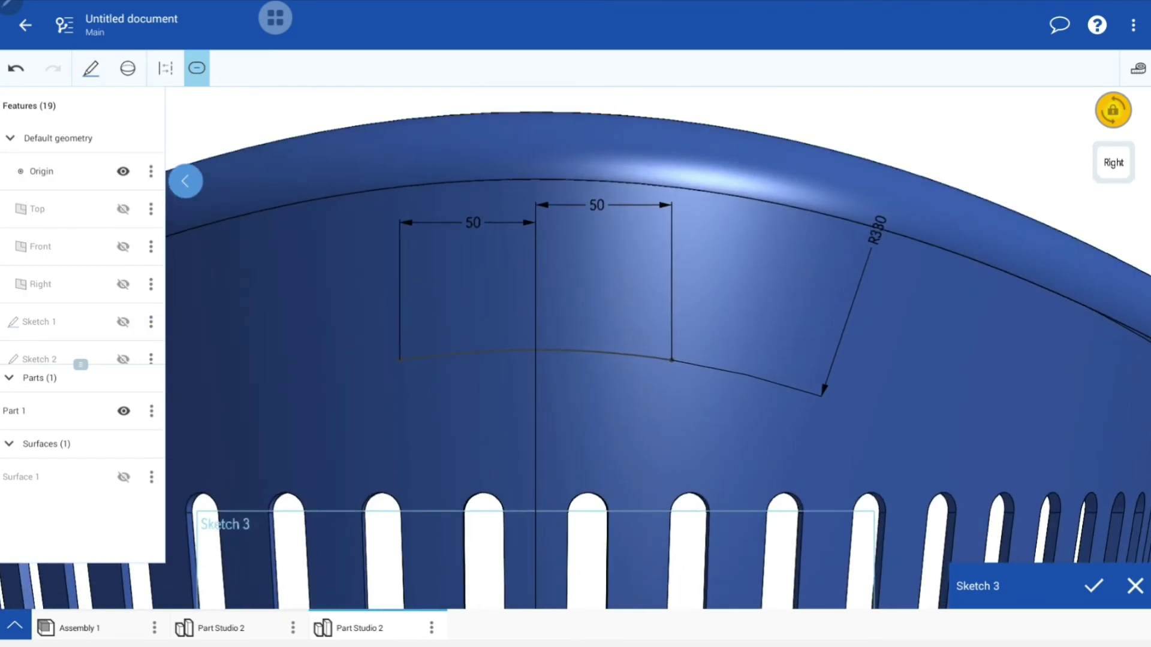
pyautogui.click(499, 346)
pyautogui.moveTo(671, 290); pyautogui.dragTo(737, 309)
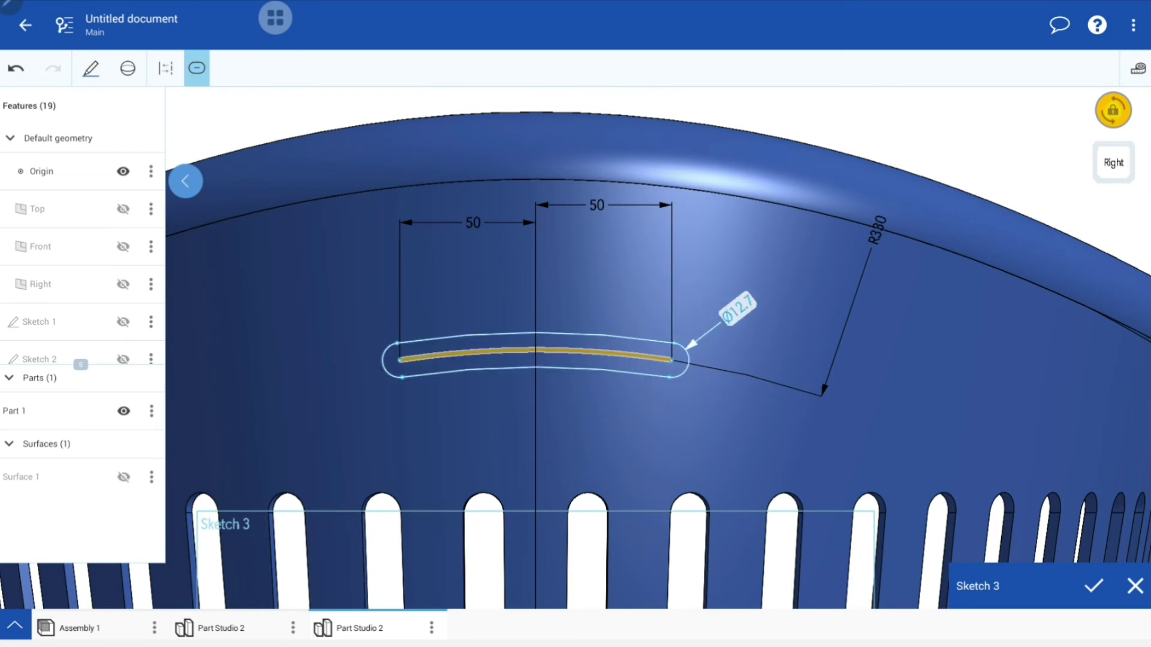
pyautogui.doubleClick(737, 309)
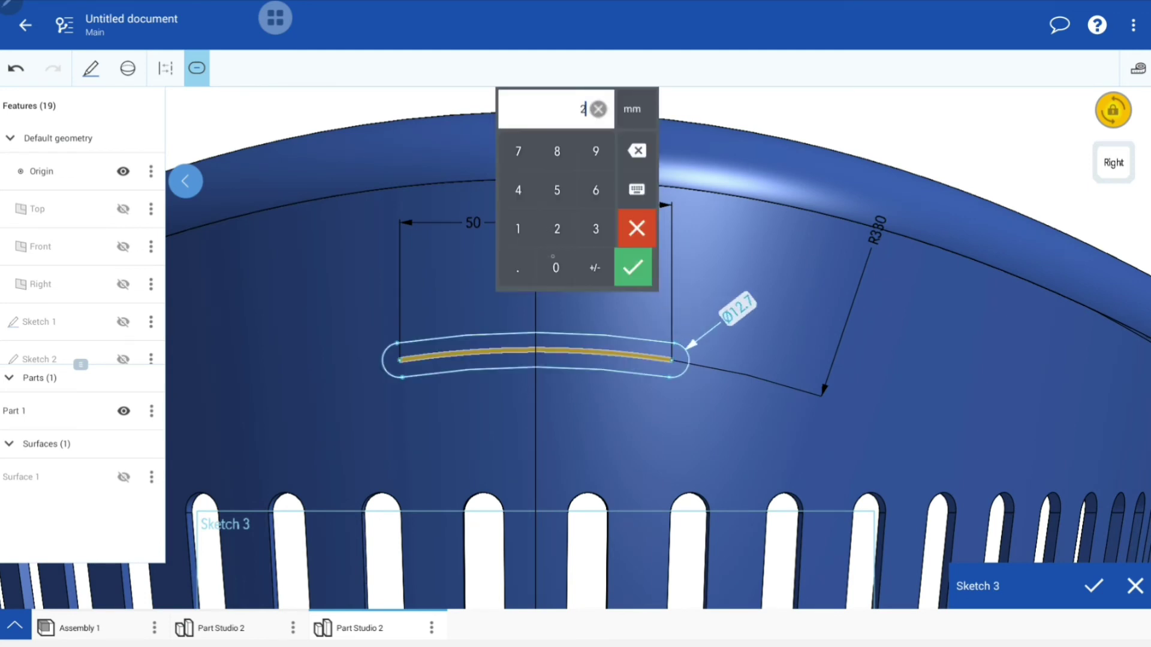
pyautogui.click(555, 267)
pyautogui.click(633, 267)
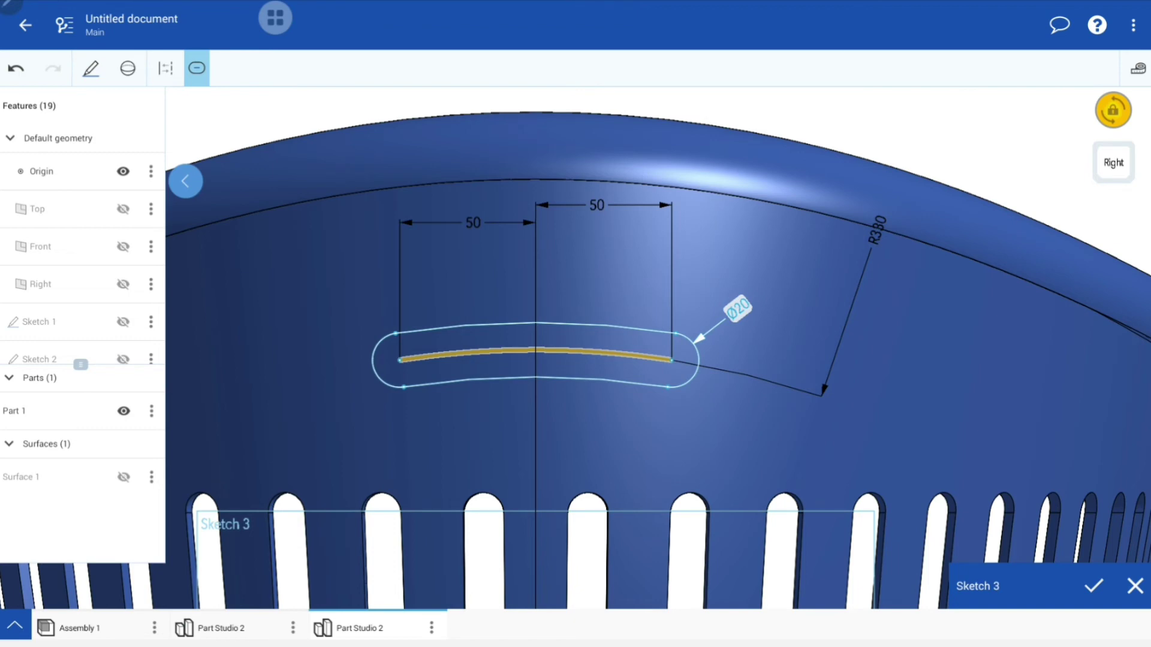
# Finish Sketch 3 and cut the slot as a symmetric through-all Remove extrude.
pyautogui.click(1093, 585)
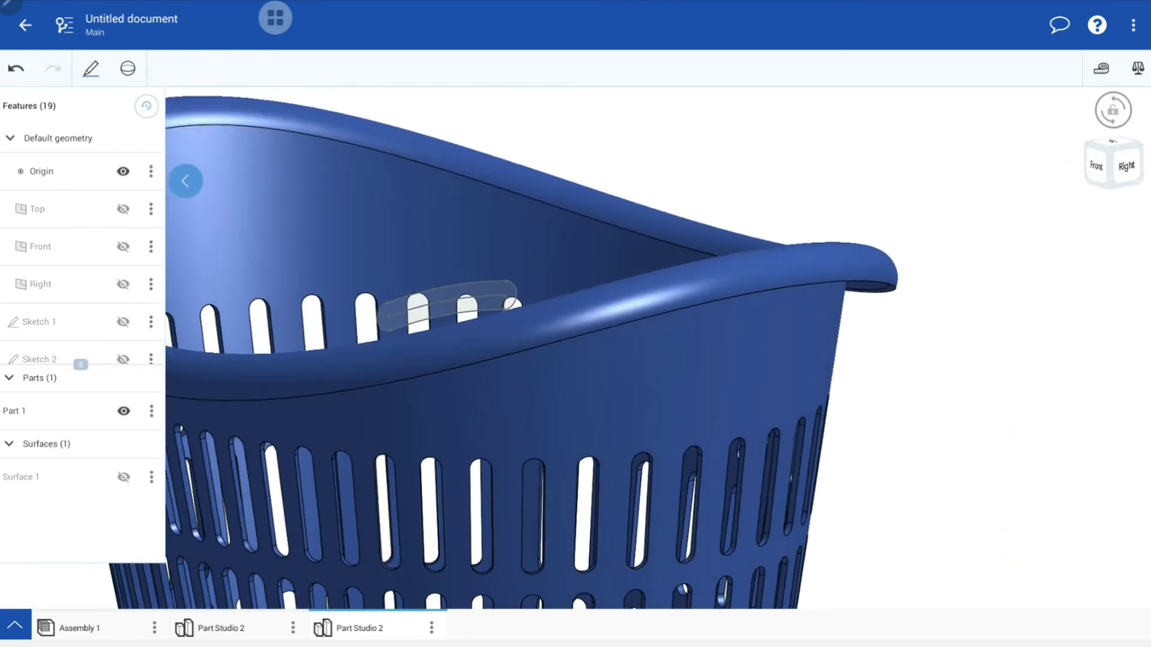
pyautogui.scroll(5, 497, 264)
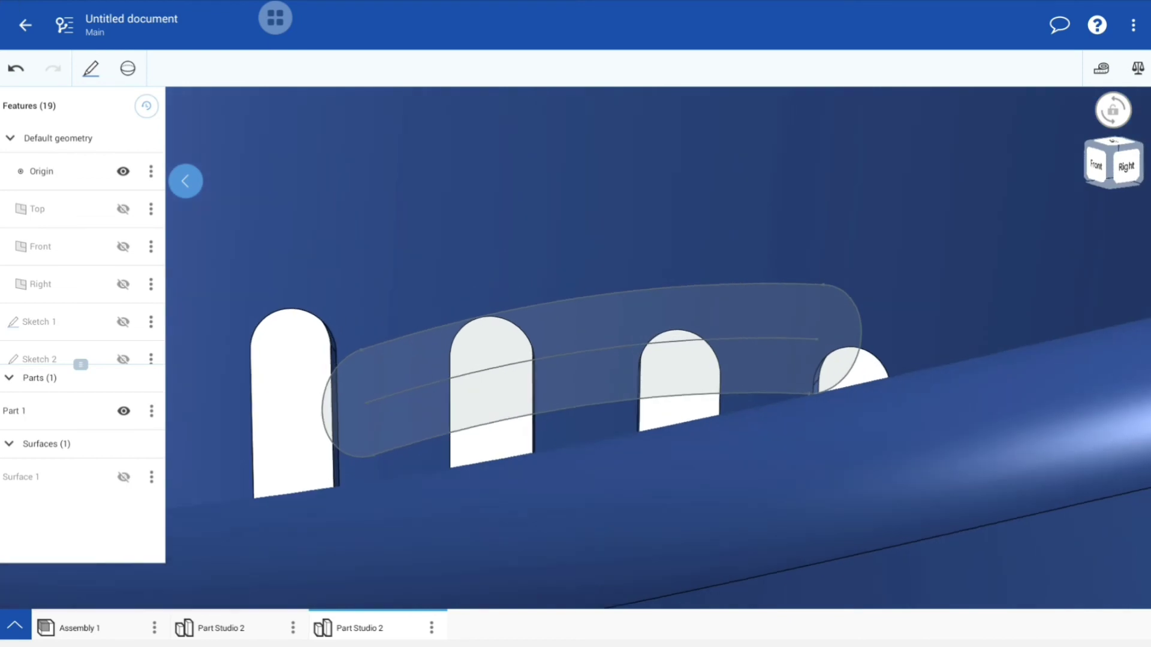
pyautogui.click(548, 285)
pyautogui.click(128, 67)
pyautogui.click(25, 103)
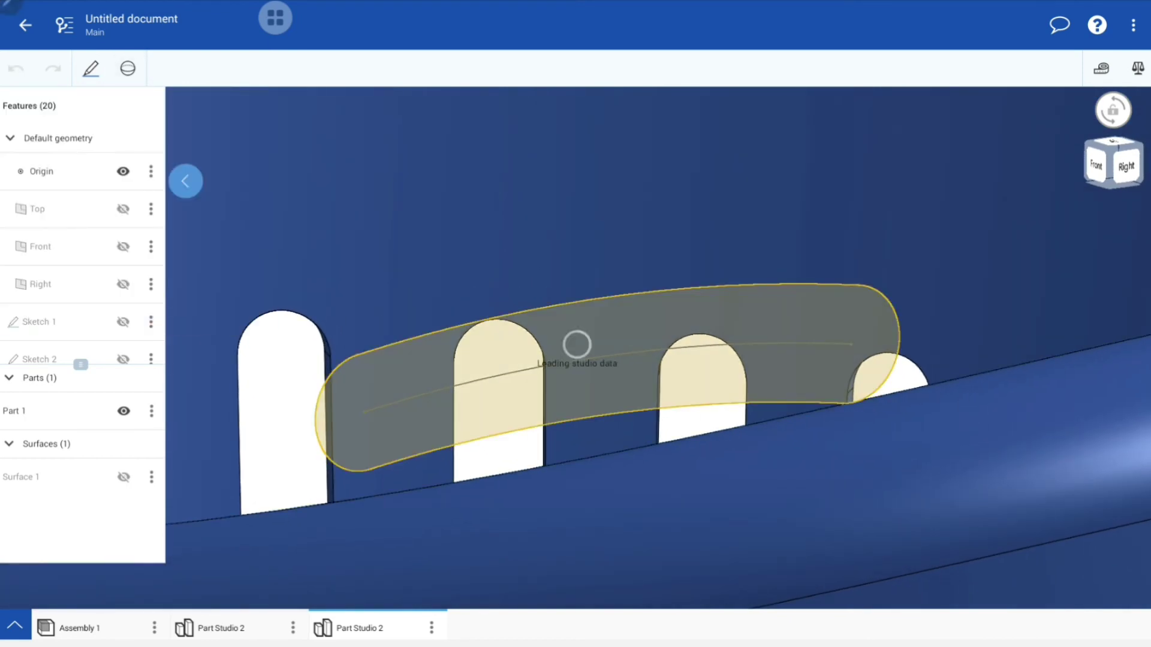
pyautogui.scroll(-5, 610, 334)
pyautogui.moveTo(610, 334); pyautogui.dragTo(554, 312, button='middle')
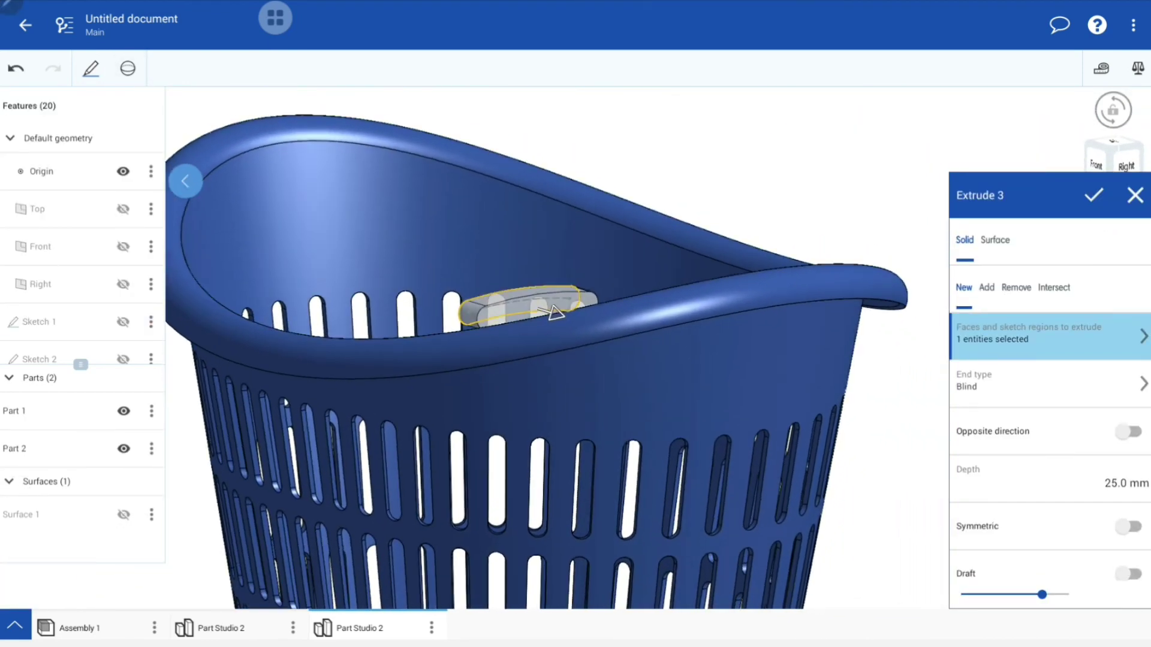
pyautogui.click(1016, 287)
pyautogui.click(1048, 392)
pyautogui.click(1007, 475)
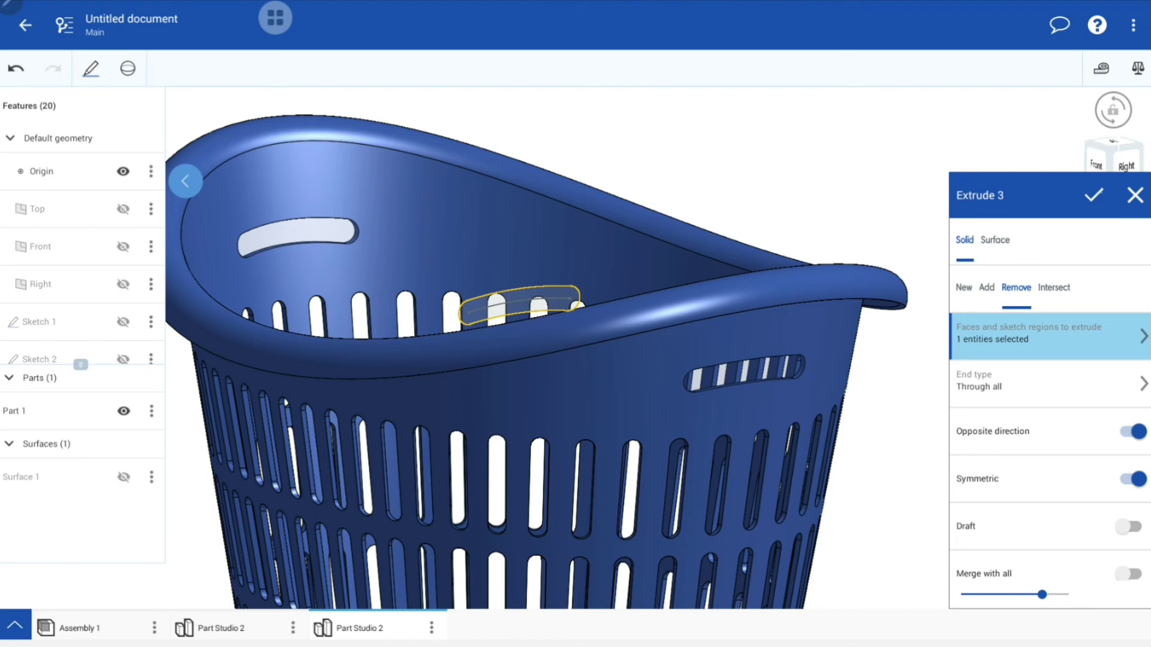
pyautogui.click(1093, 195)
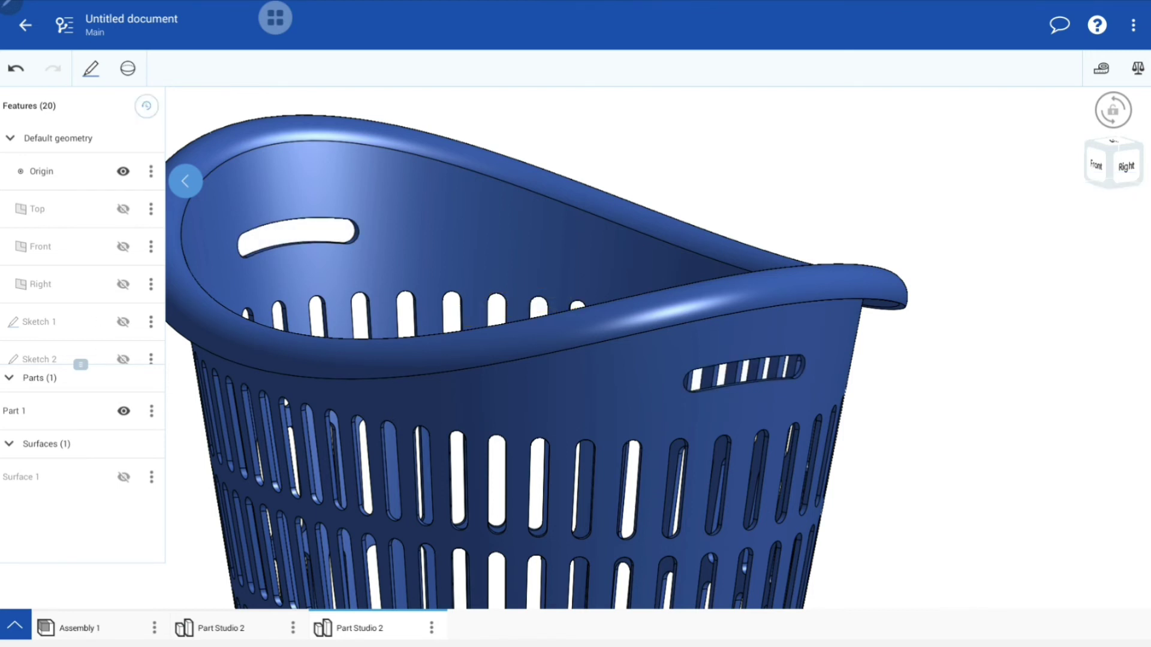
# Hide the origin marker and zoom onto the handle slot.
pyautogui.scroll(-10, 82, 270)
pyautogui.scroll(10, 82, 270)
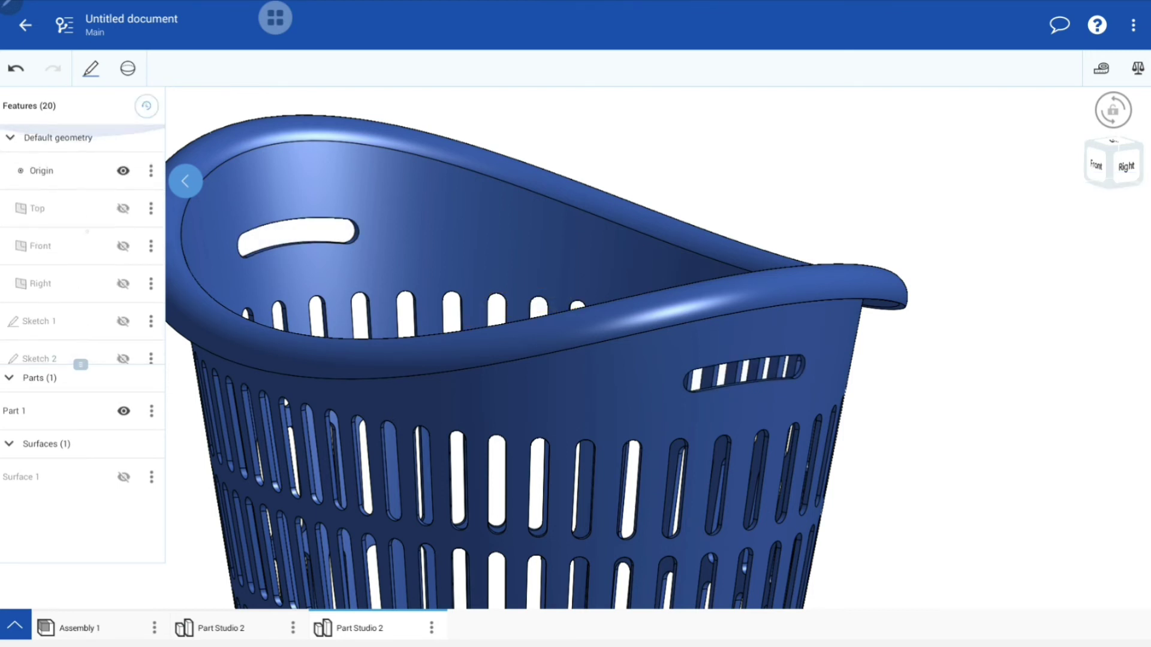
pyautogui.click(123, 171)
pyautogui.scroll(-3, 576, 348)
pyautogui.scroll(3, 576, 348)
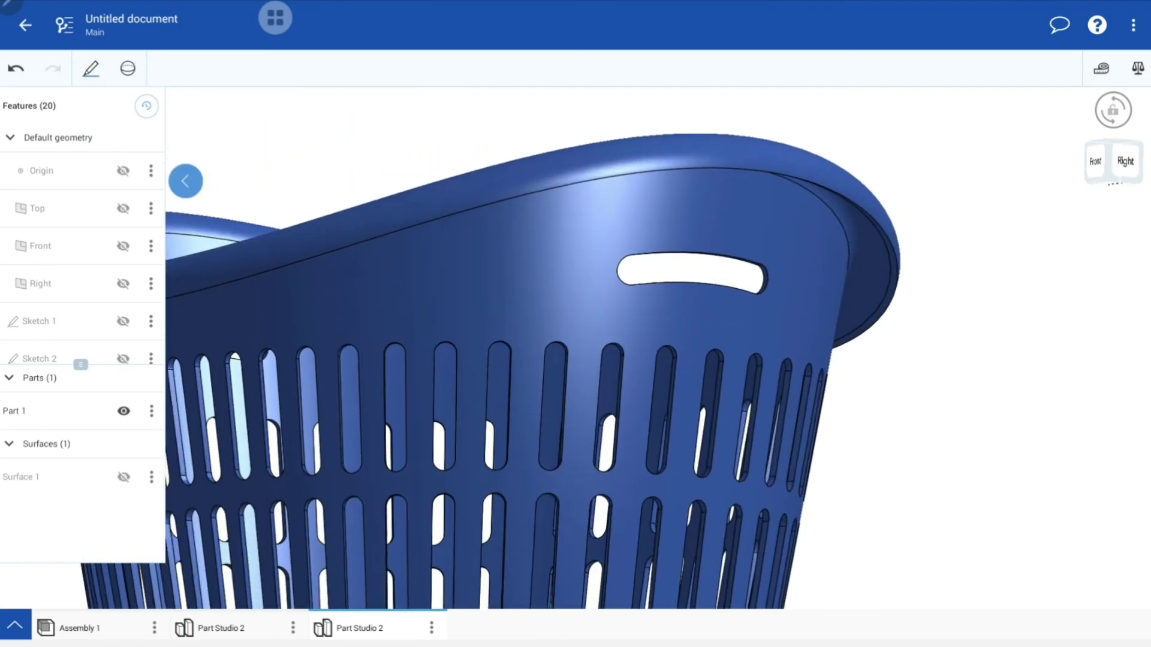
pyautogui.scroll(3, 575, 347)
pyautogui.scroll(3, 575, 348)
# Start a 1.5 mm fillet on the upper outer edge, slot top edge and right curved end.
pyautogui.click(128, 68)
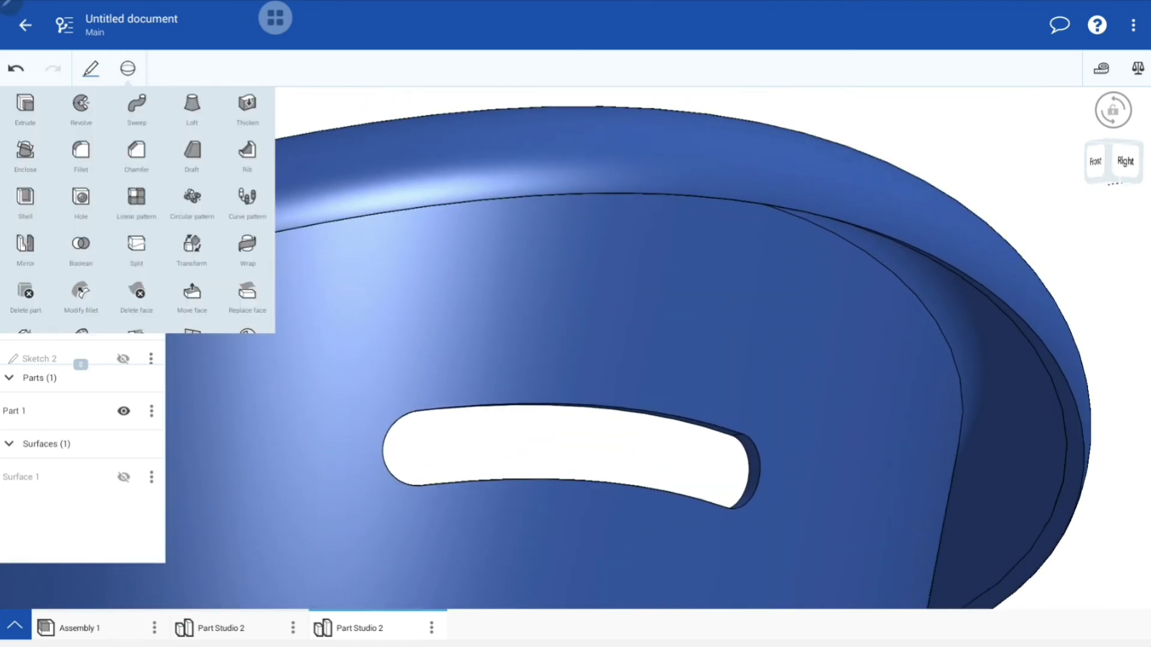
pyautogui.click(81, 153)
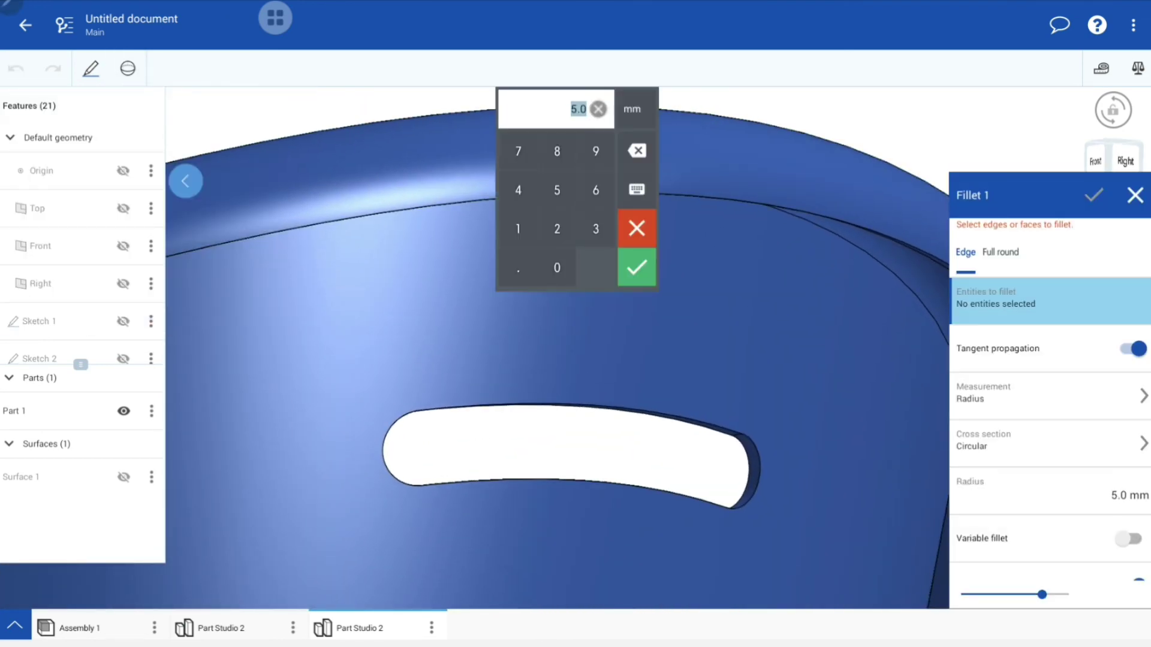
pyautogui.write('1.5')
pyautogui.click(636, 267)
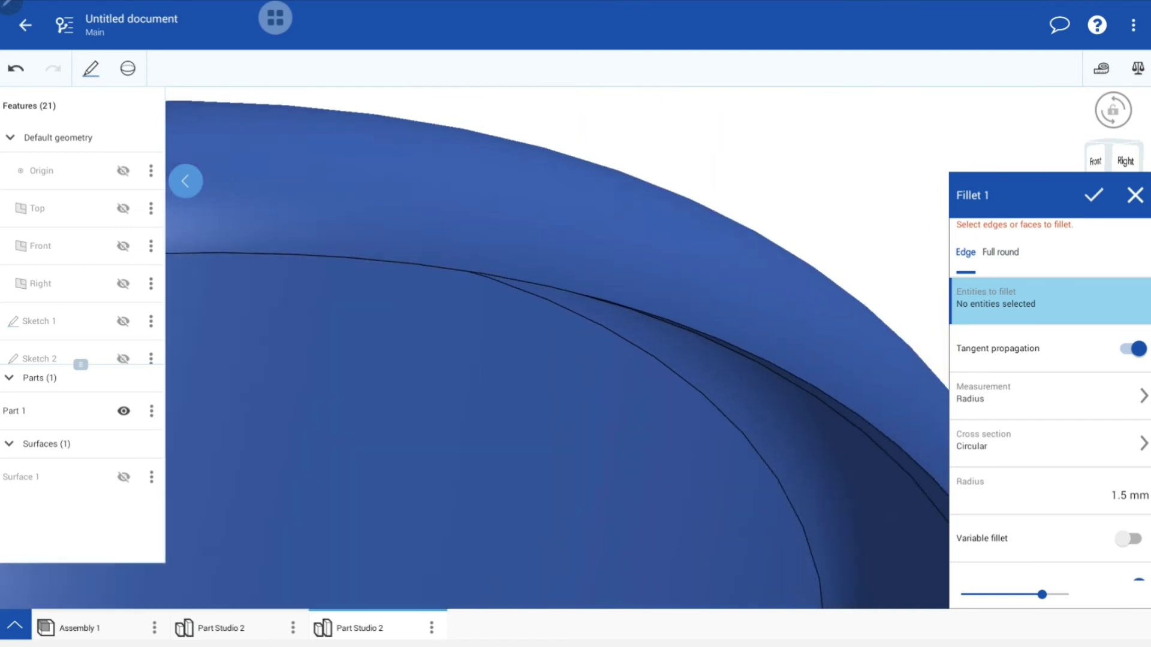
pyautogui.scroll(5, 821, 448)
pyautogui.click(821, 448)
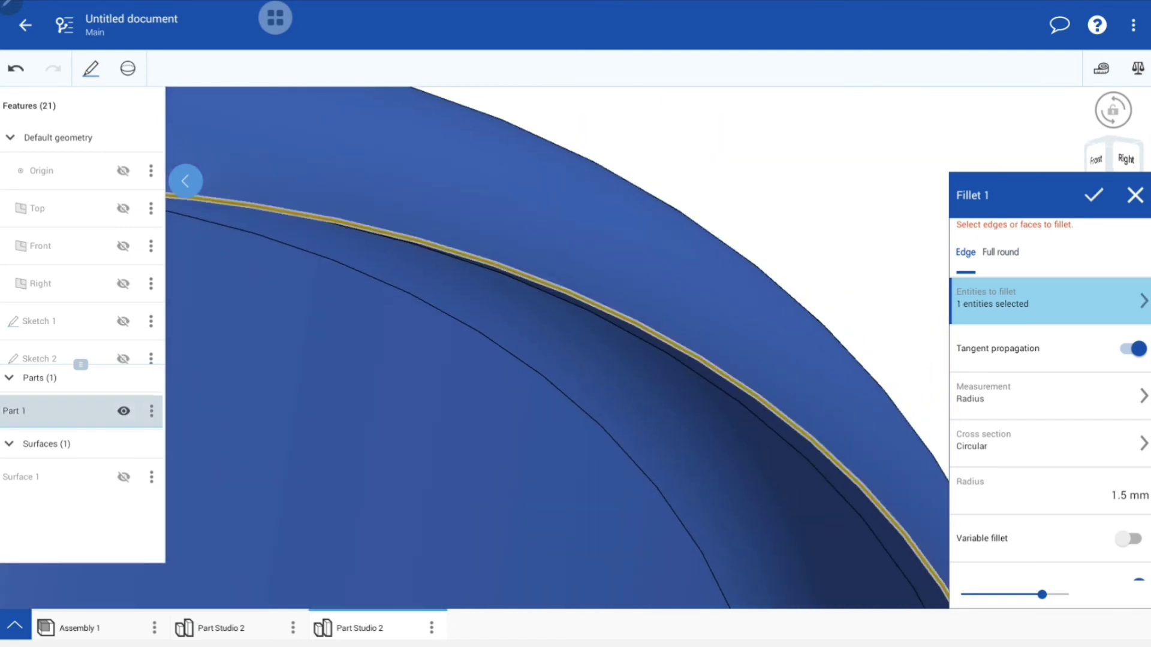
pyautogui.scroll(-5, 540, 299)
pyautogui.scroll(5, 529, 310)
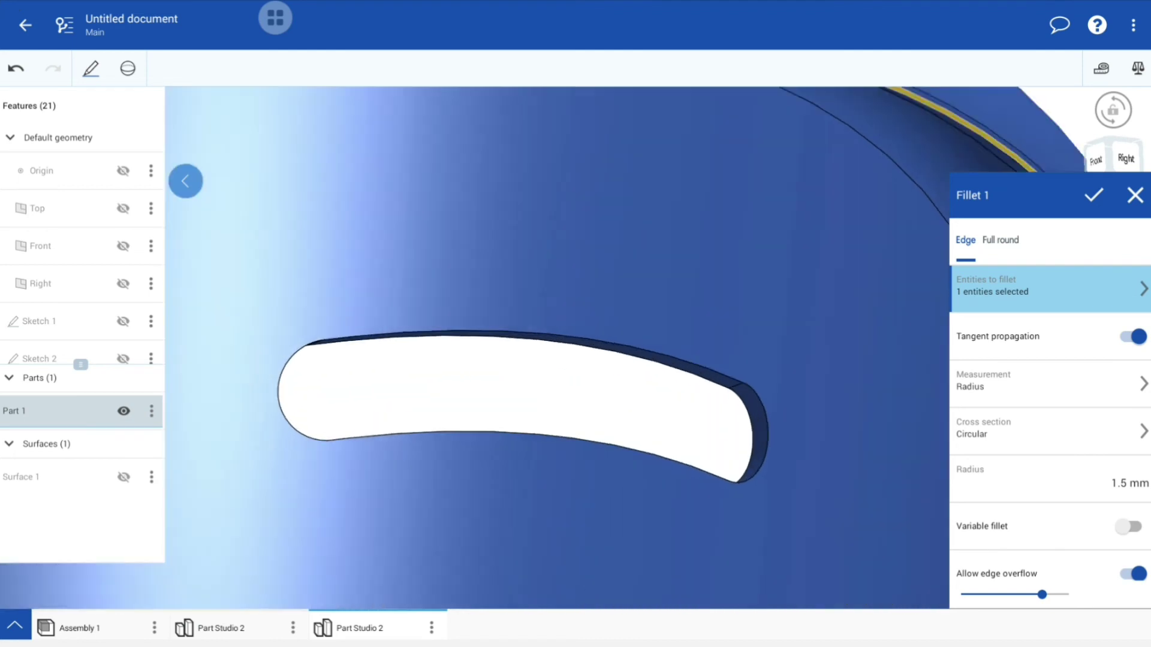
pyautogui.click(515, 329)
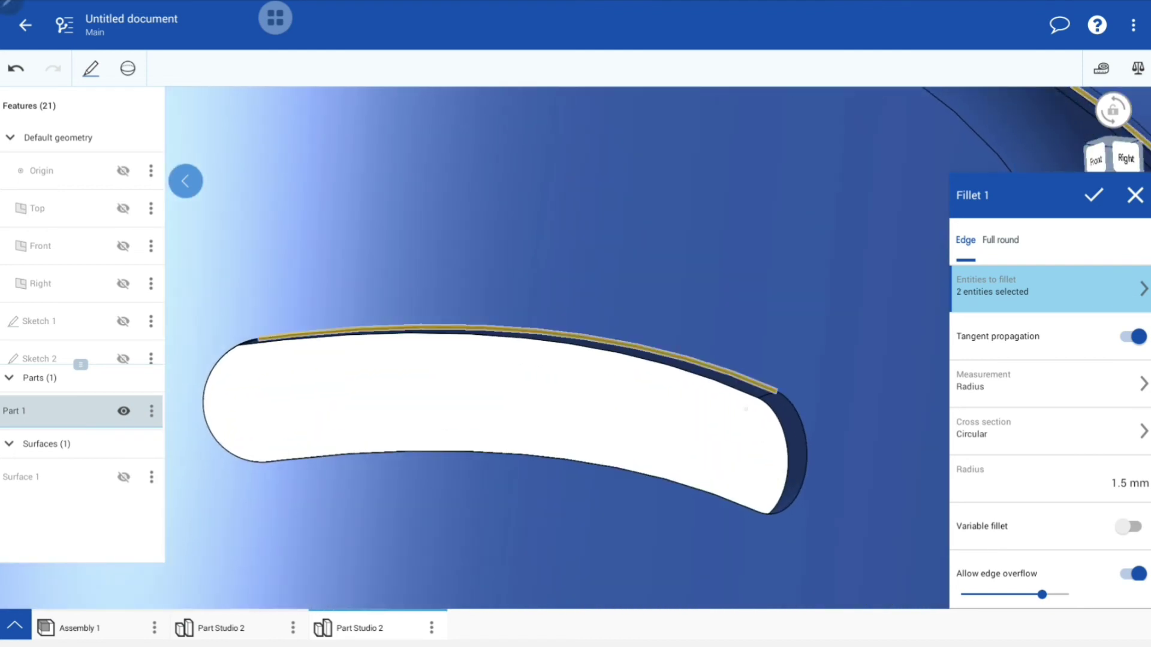
pyautogui.click(804, 447)
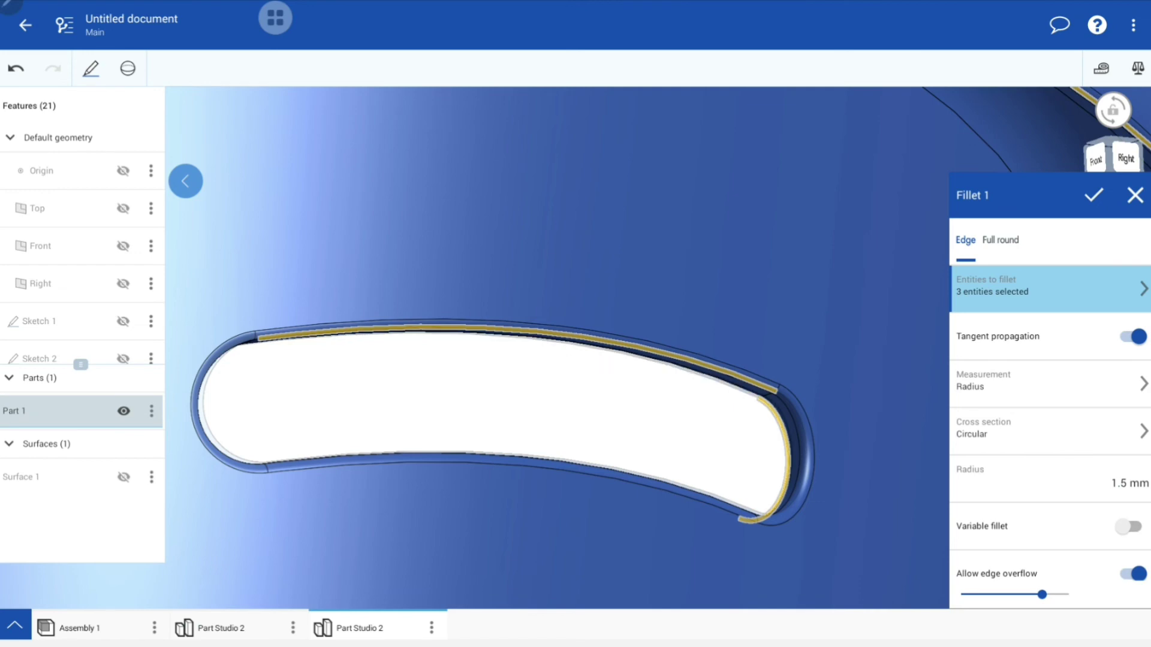
# Add the inner and outer curved slot-end edges and apply the 1.5 mm fillet.
pyautogui.scroll(-5, 497, 396)
pyautogui.moveTo(540, 360)
pyautogui.mouseDown()
pyautogui.moveTo(599, 371)
pyautogui.moveTo(575, 336)
pyautogui.mouseUp()
pyautogui.scroll(3, 689, 335)
pyautogui.scroll(5, 689, 336)
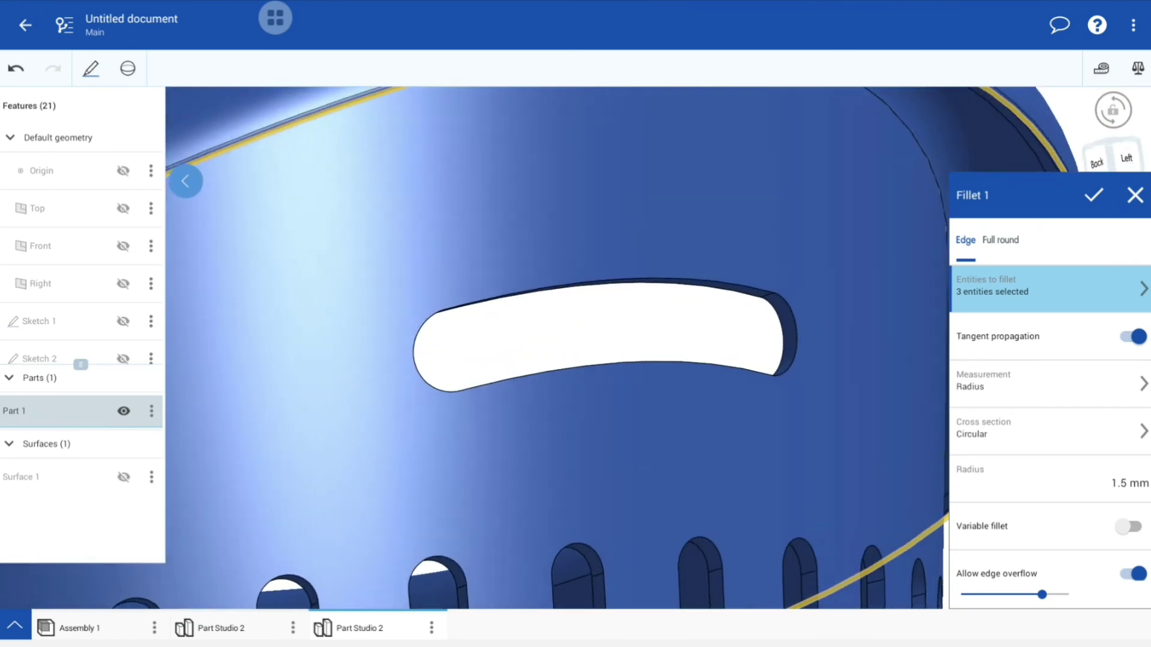
pyautogui.scroll(3, 779, 341)
pyautogui.click(778, 397)
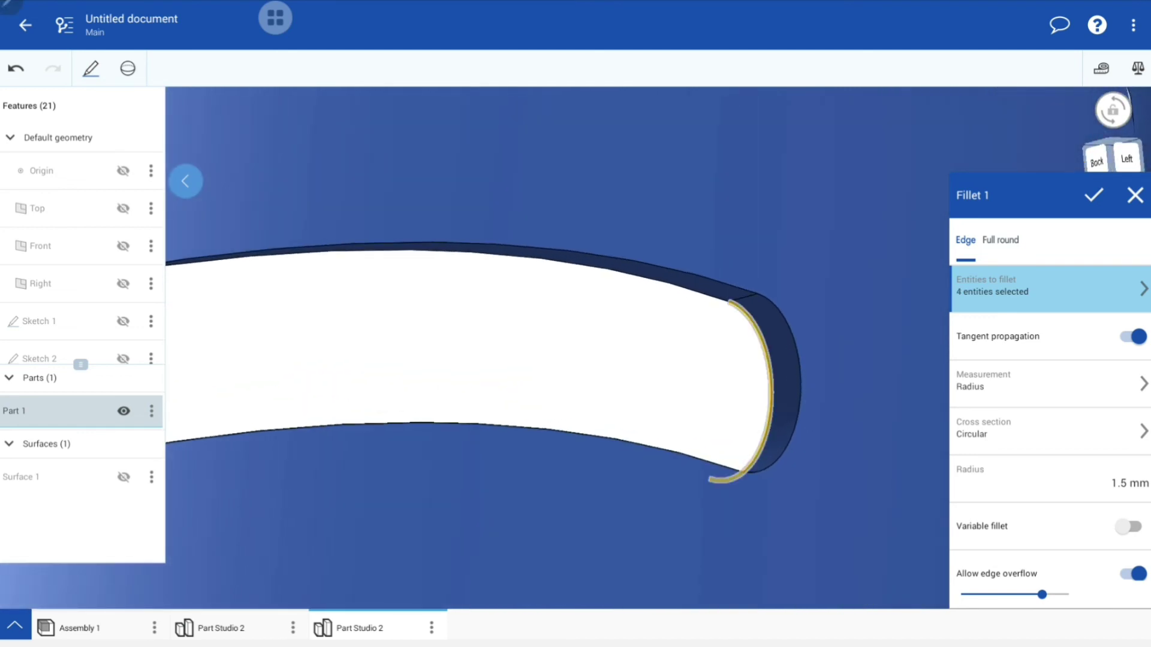
pyautogui.click(799, 383)
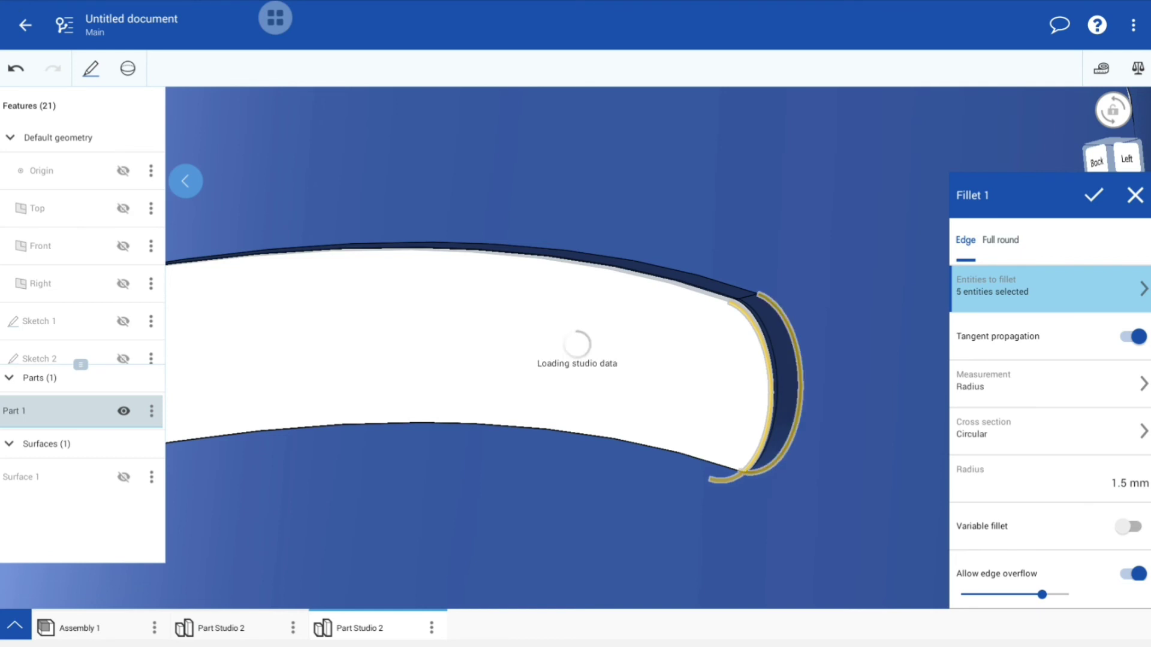
pyautogui.press('Return')
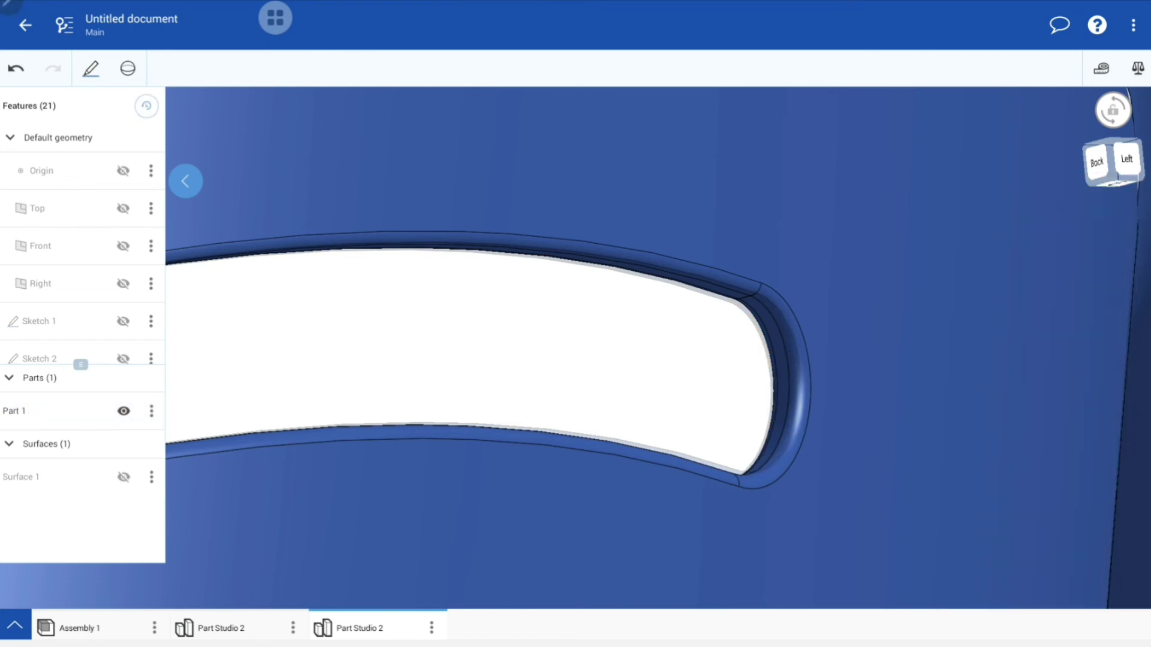
# Turn the basket to expose its bottom edge.
pyautogui.scroll(-3, 575, 348)
pyautogui.scroll(-5, 576, 347)
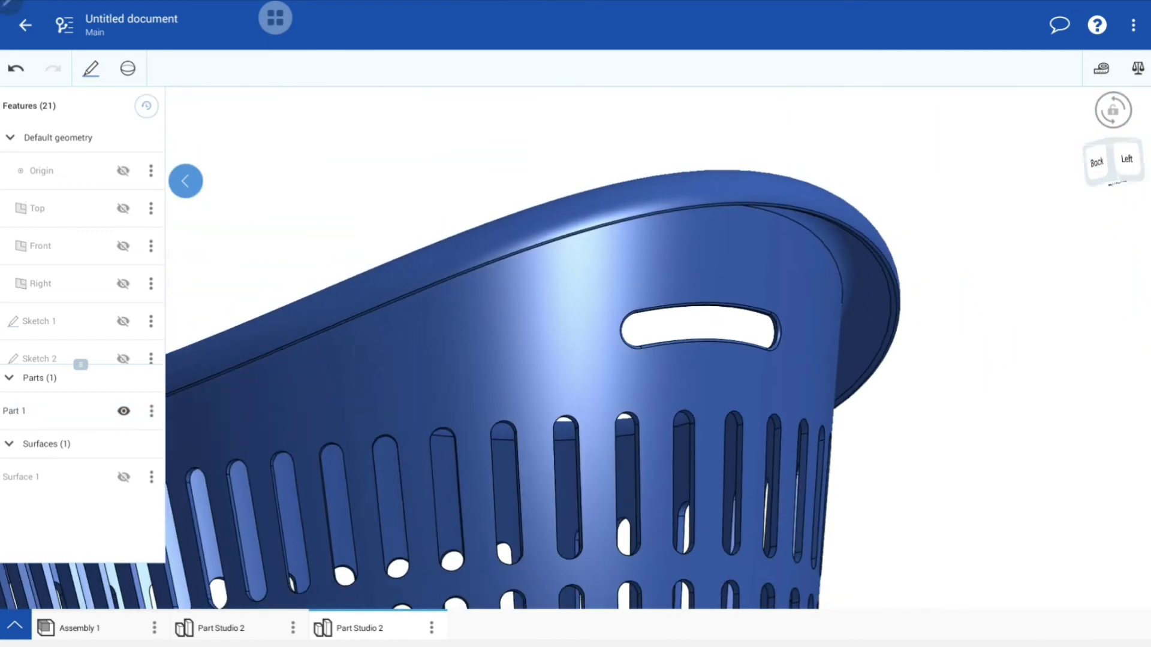
pyautogui.moveTo(539, 360); pyautogui.dragTo(540, 299)
pyautogui.scroll(5, 515, 479)
pyautogui.scroll(2, 539, 359)
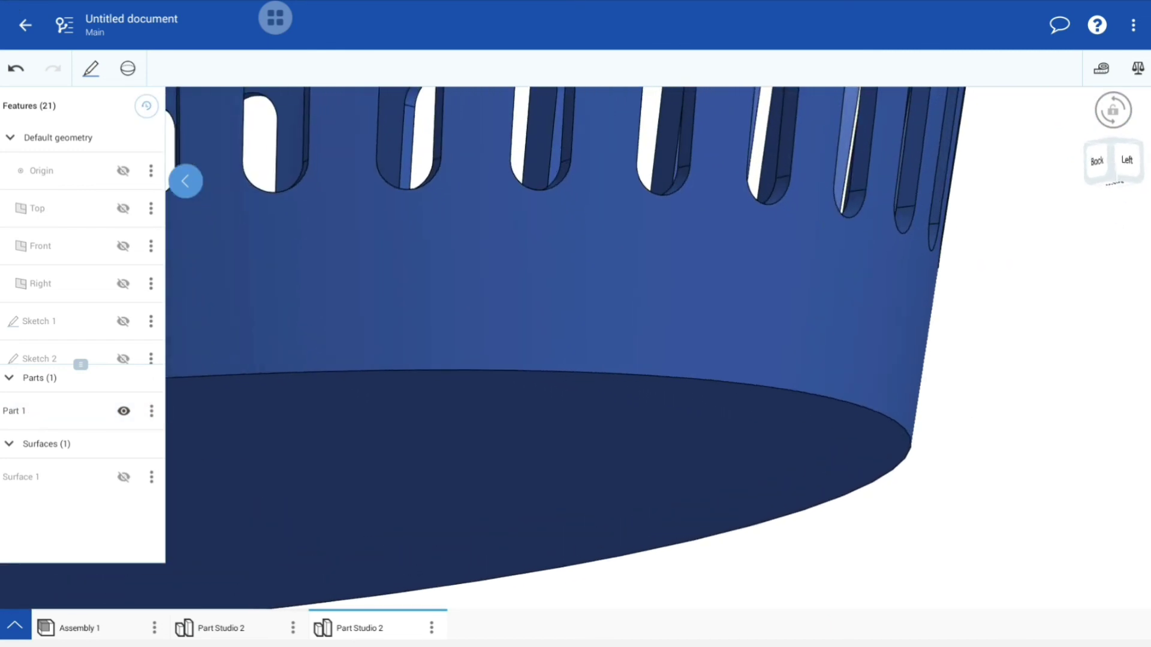
pyautogui.click(127, 67)
# Fillet the basket's bottom circular edge with a 10 mm radius.
pyautogui.click(81, 150)
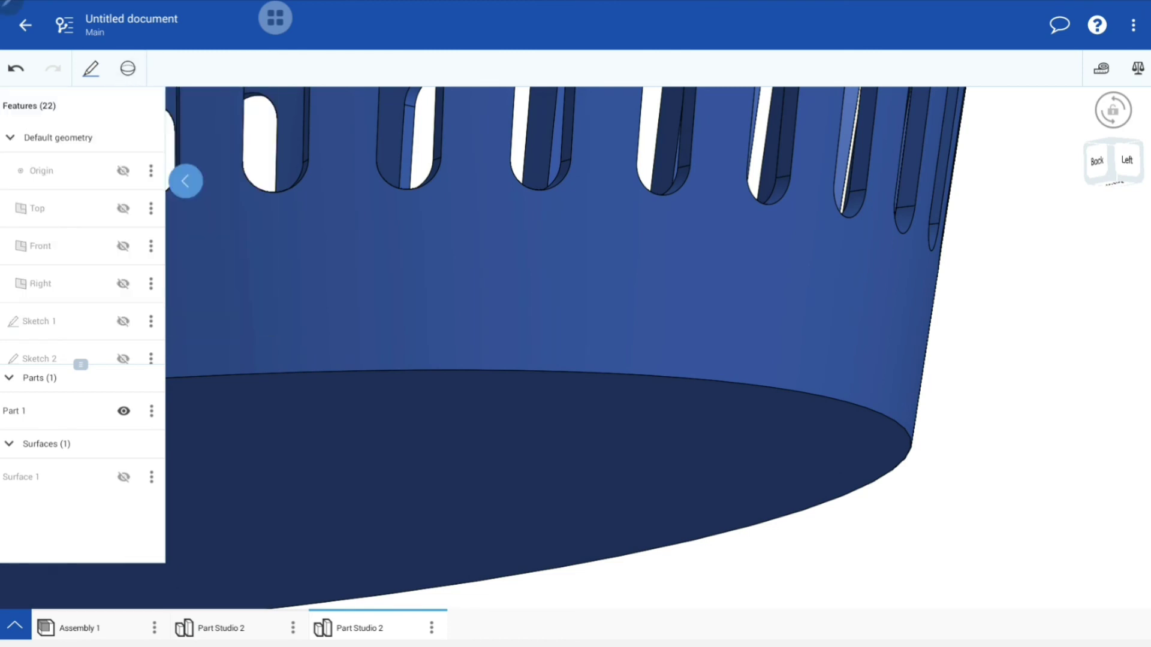
pyautogui.click(539, 372)
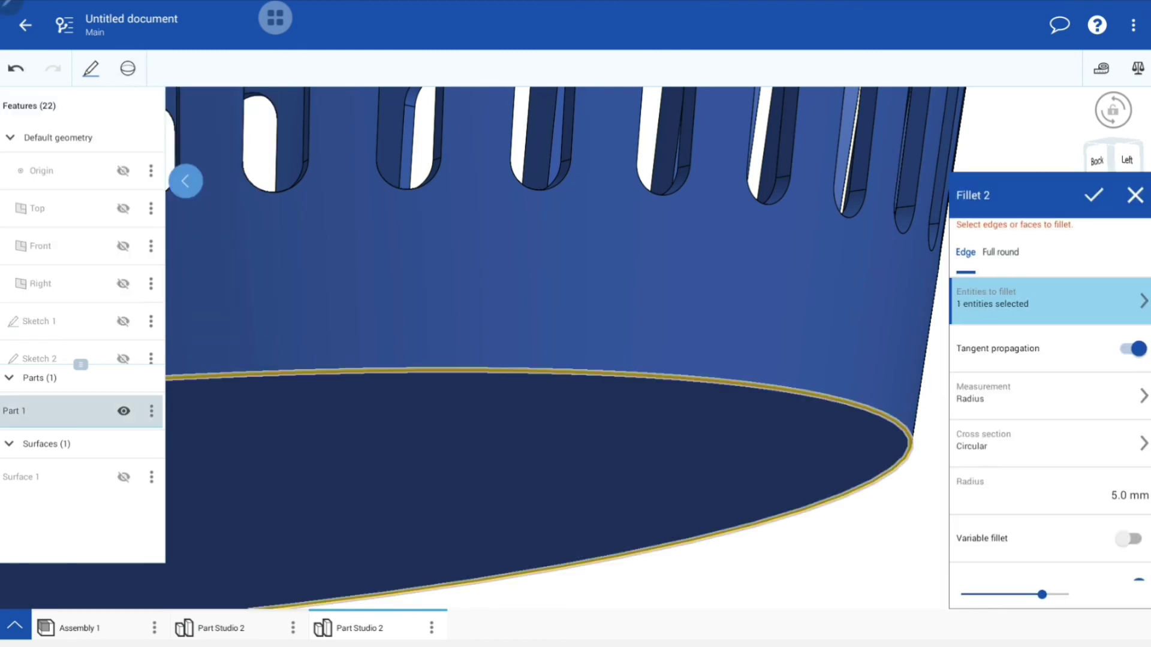
pyautogui.click(1127, 482)
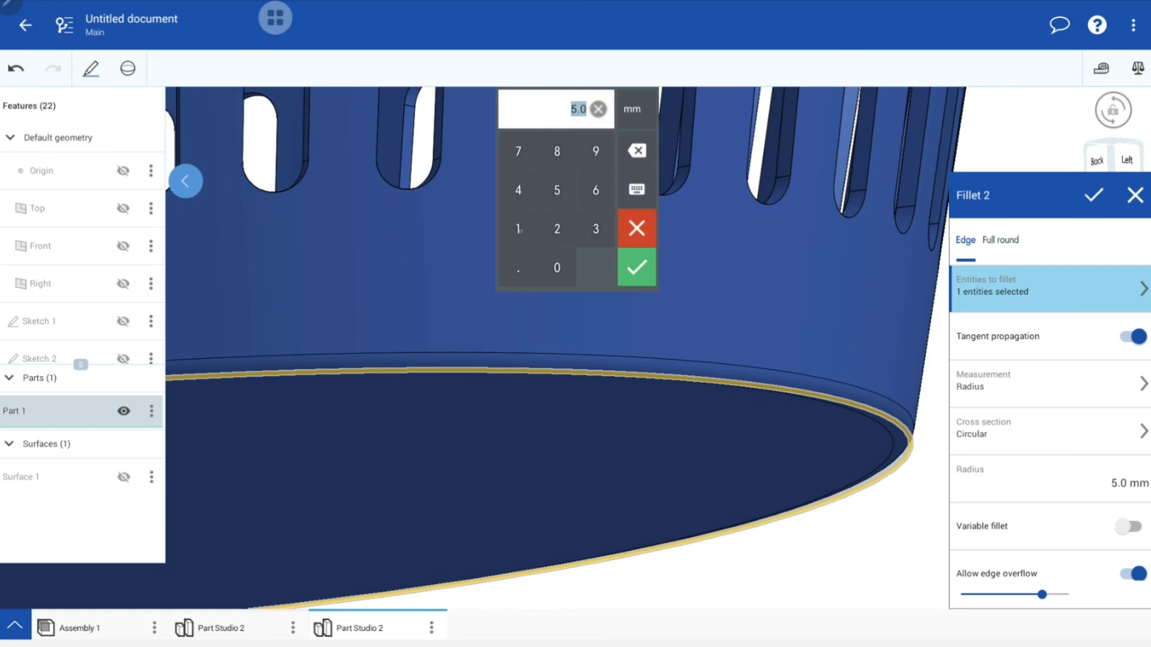
pyautogui.write('10')
pyautogui.click(636, 268)
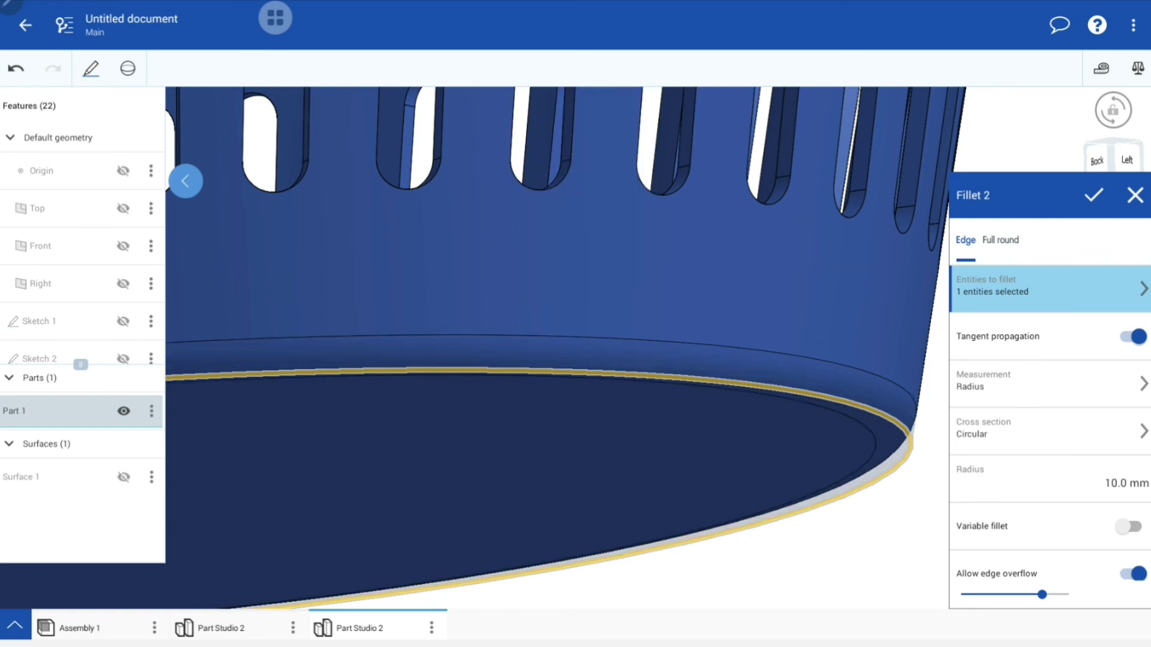
pyautogui.click(1093, 195)
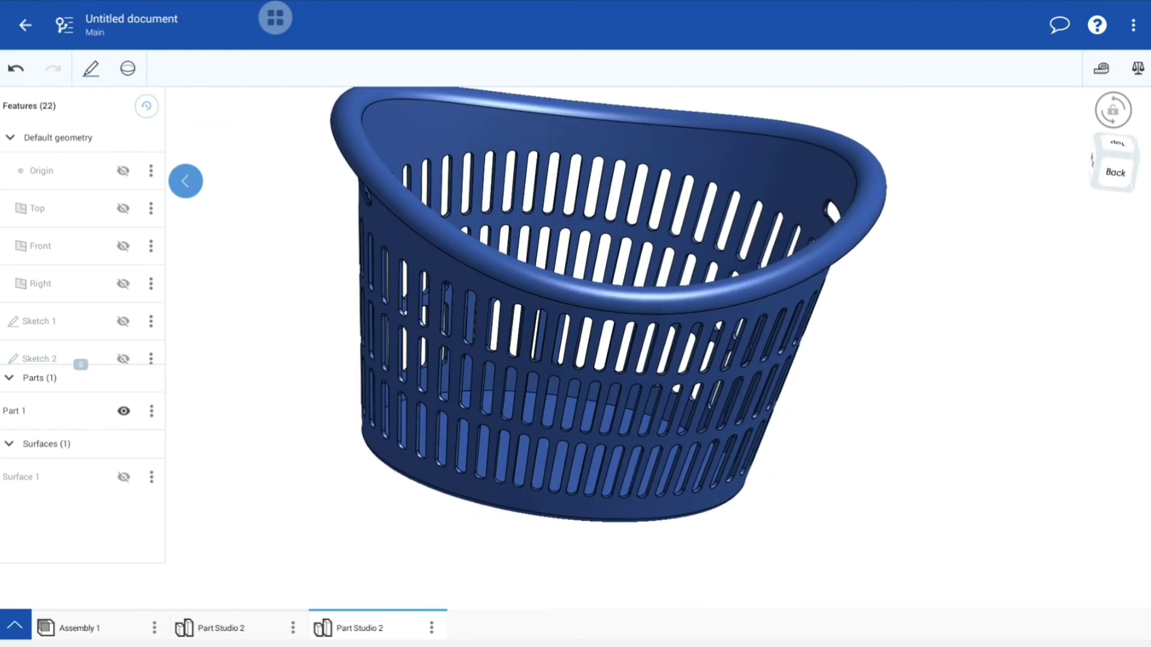
# Set Part 1's appearance colour to bright green #4FF000.
pyautogui.click(151, 411)
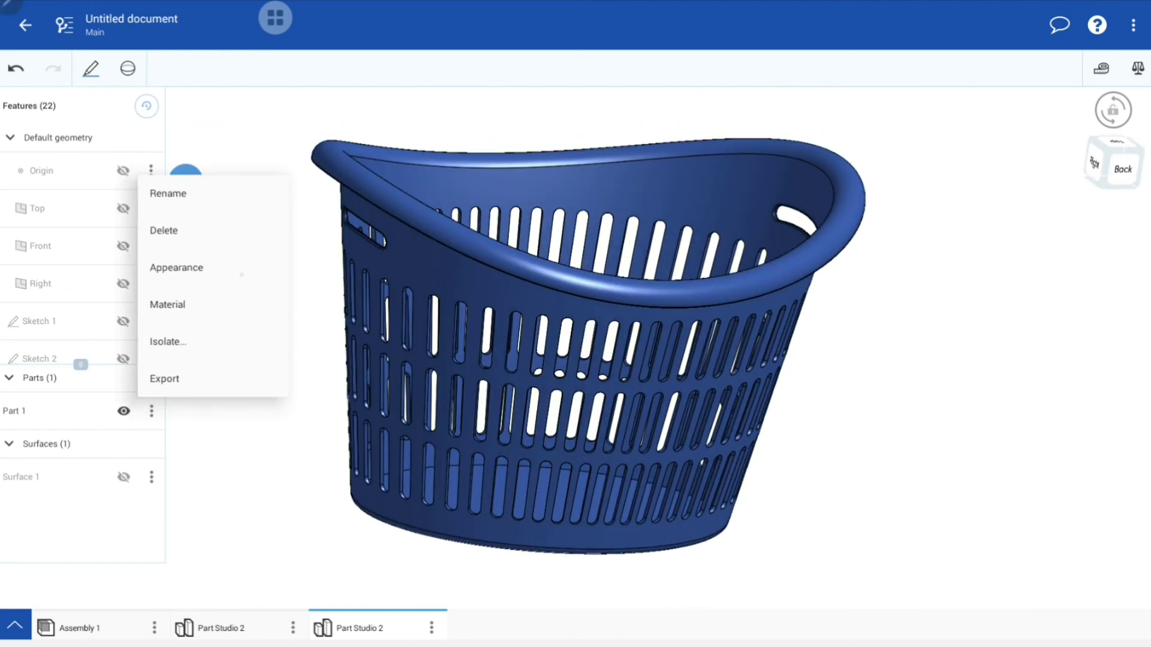
pyautogui.click(180, 267)
pyautogui.moveTo(1046, 289); pyautogui.dragTo(1132, 289)
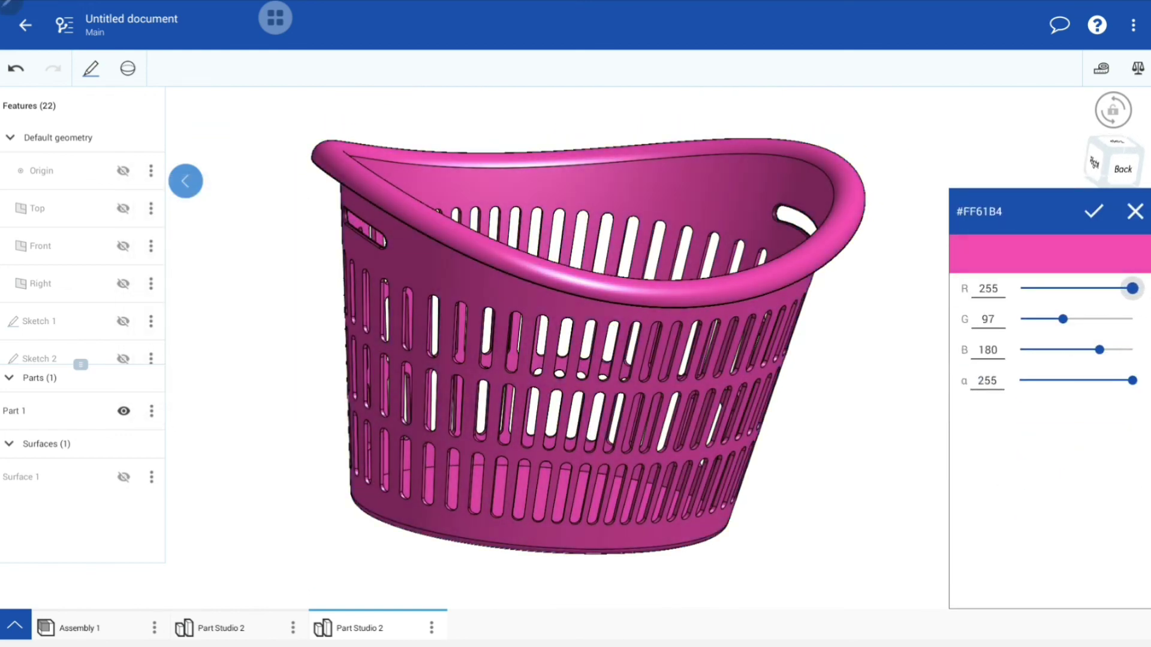
pyautogui.moveTo(1063, 319); pyautogui.dragTo(1125, 319)
pyautogui.moveTo(1099, 350); pyautogui.dragTo(1019, 349)
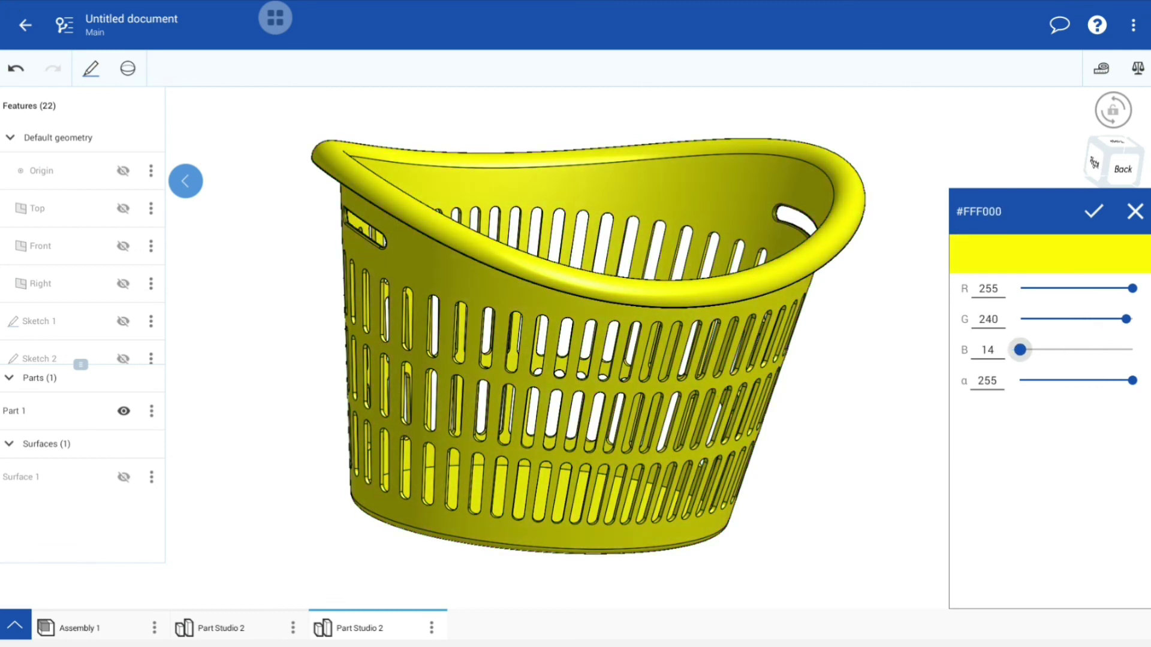
pyautogui.moveTo(1132, 288); pyautogui.dragTo(1061, 288)
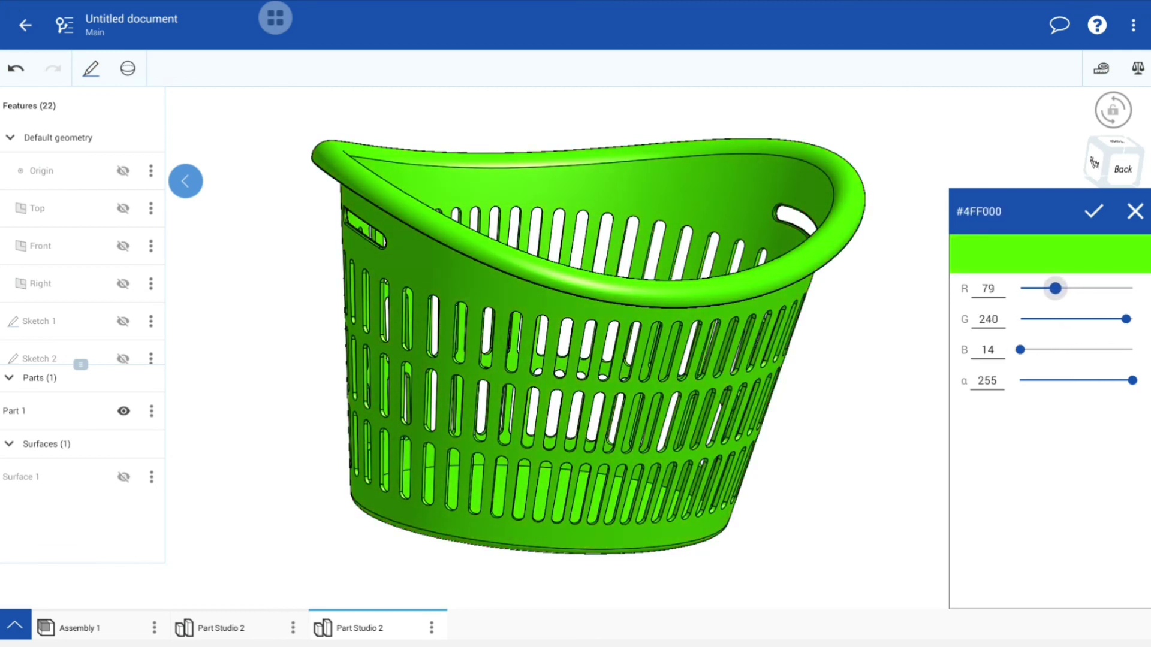
pyautogui.moveTo(659, 390); pyautogui.dragTo(569, 395)
pyautogui.click(1093, 211)
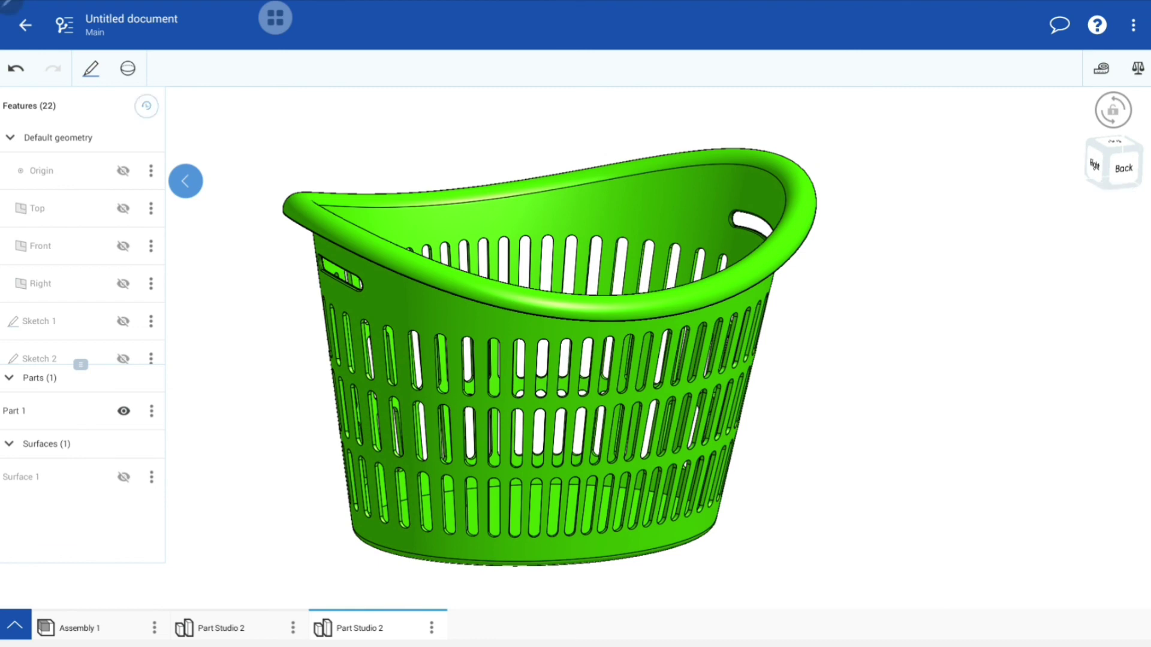
# Collapse the feature list and switch the model to a standard view.
pyautogui.click(186, 180)
pyautogui.click(1114, 165)
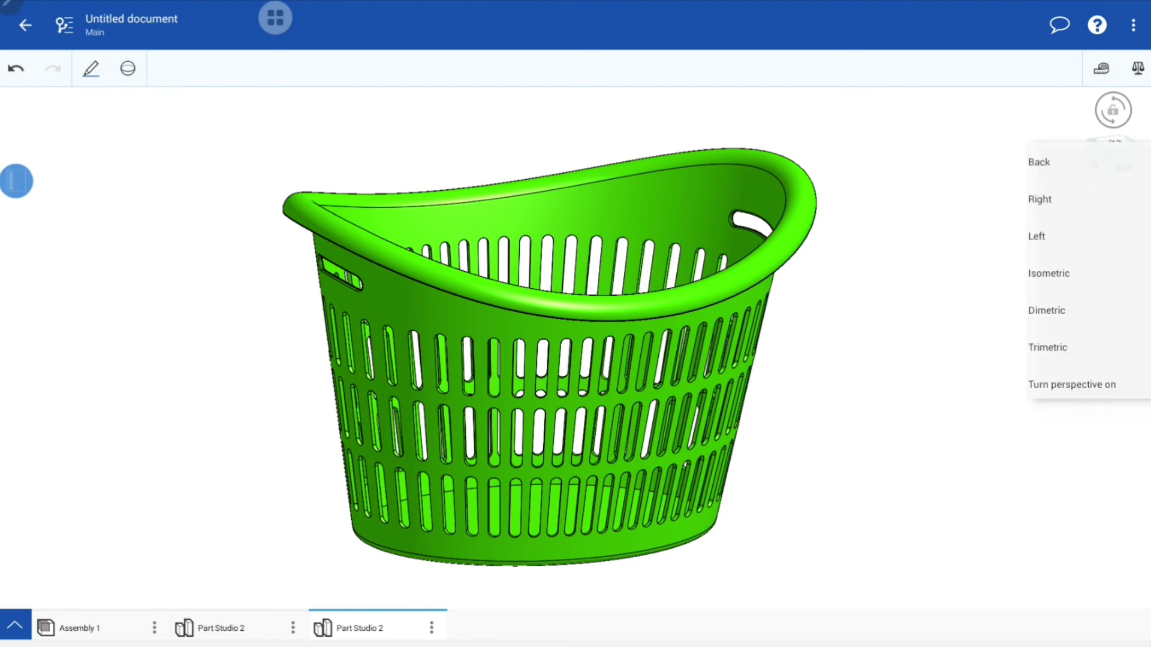
pyautogui.click(1030, 478)
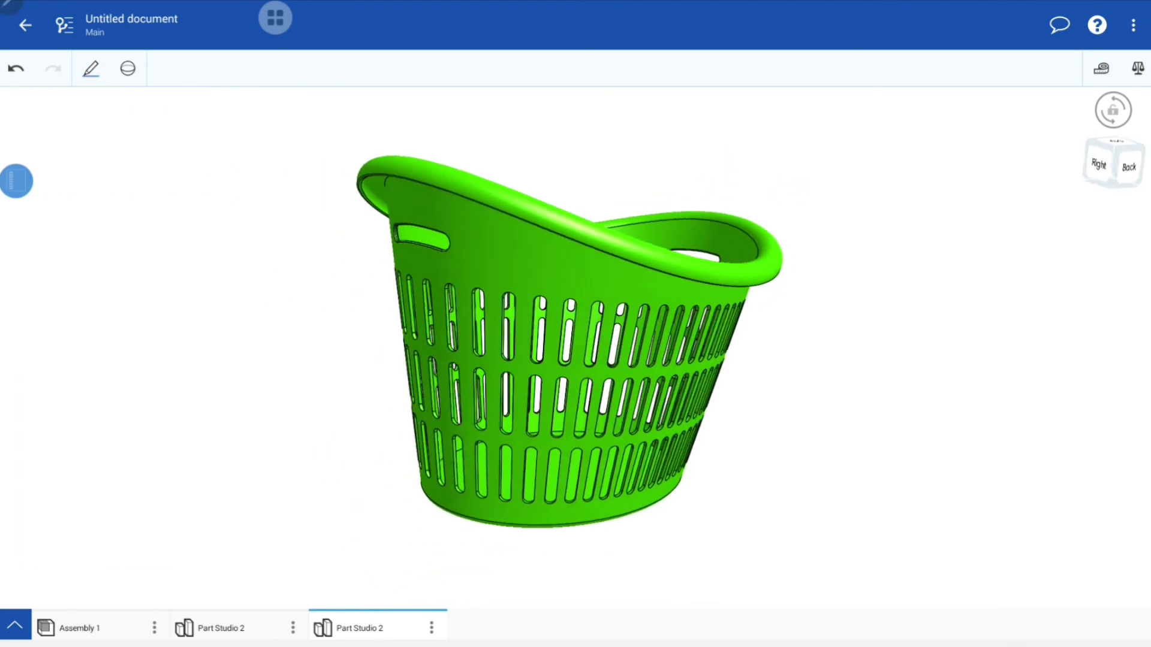